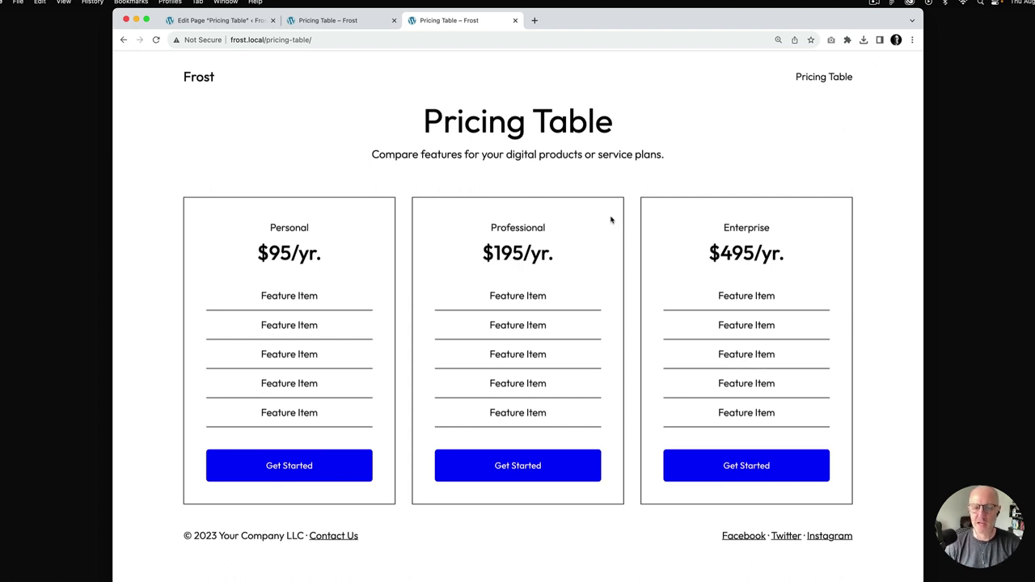
- In the Pricing Table page editor, insert a Group block with the plain Group layout below the intro text
{"action": "left_click", "coordinate": [233, 22]}
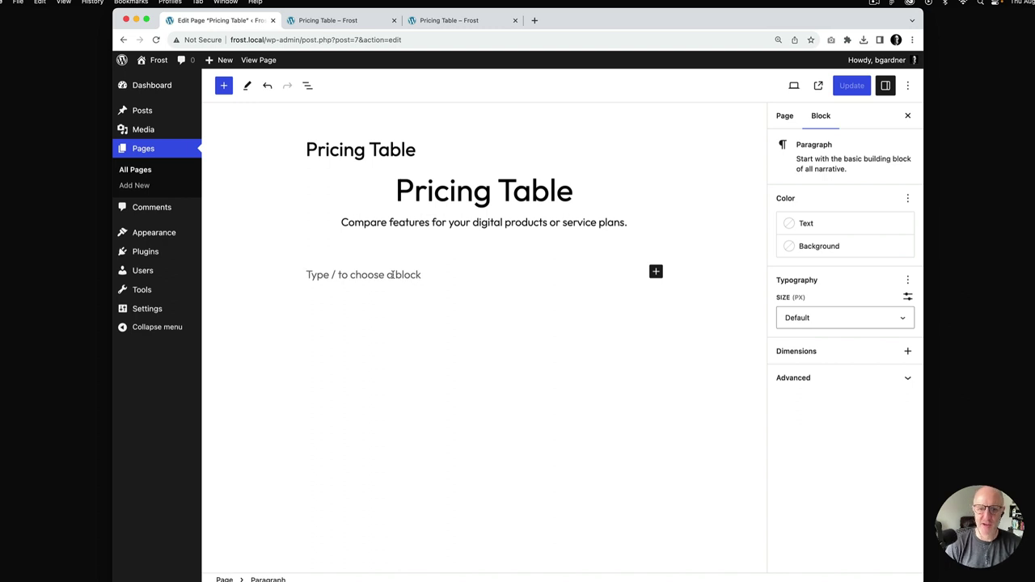
{"action": "type", "text": "/gr"}
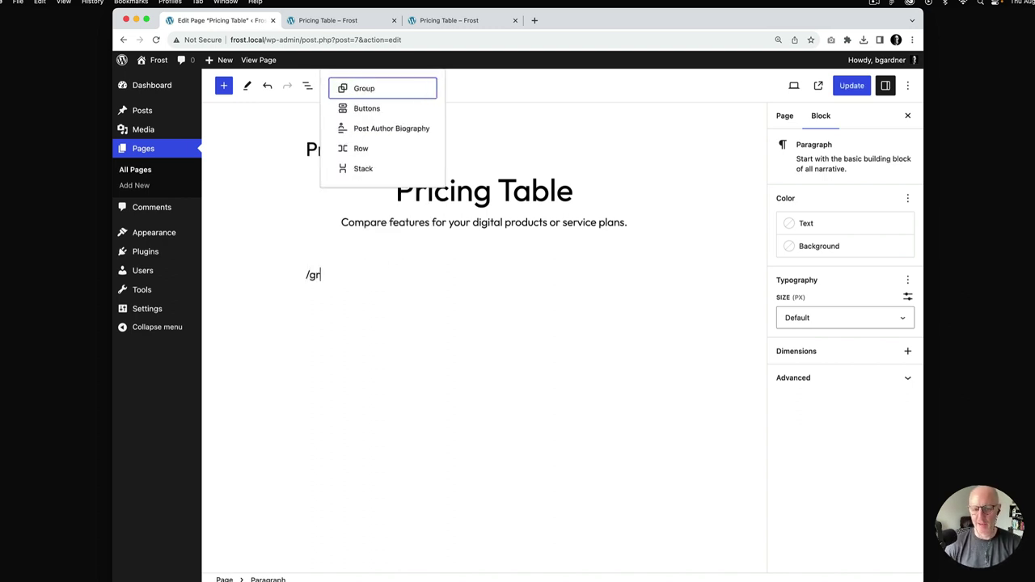
{"action": "left_click", "coordinate": [409, 95]}
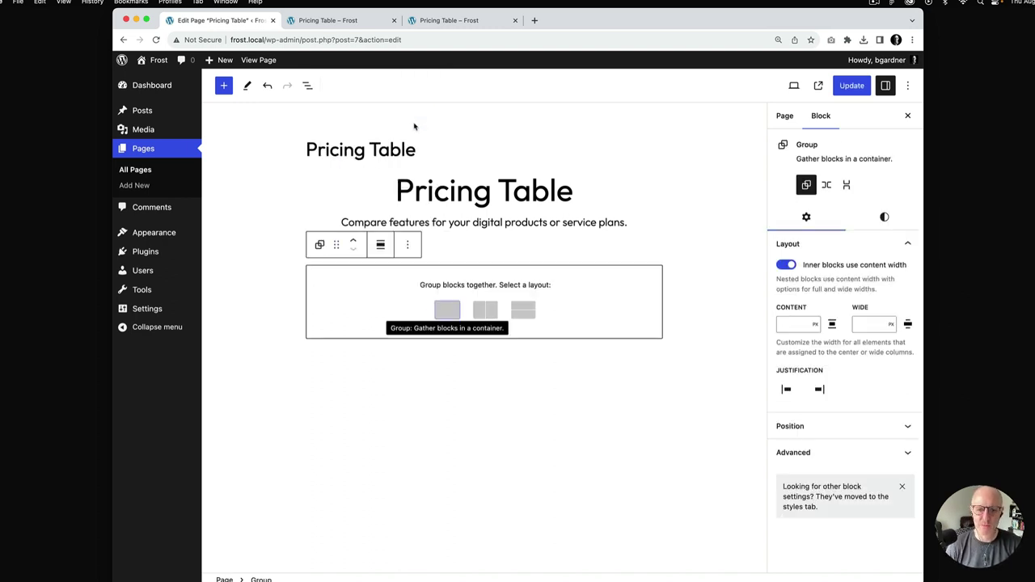
{"action": "left_click", "coordinate": [443, 314]}
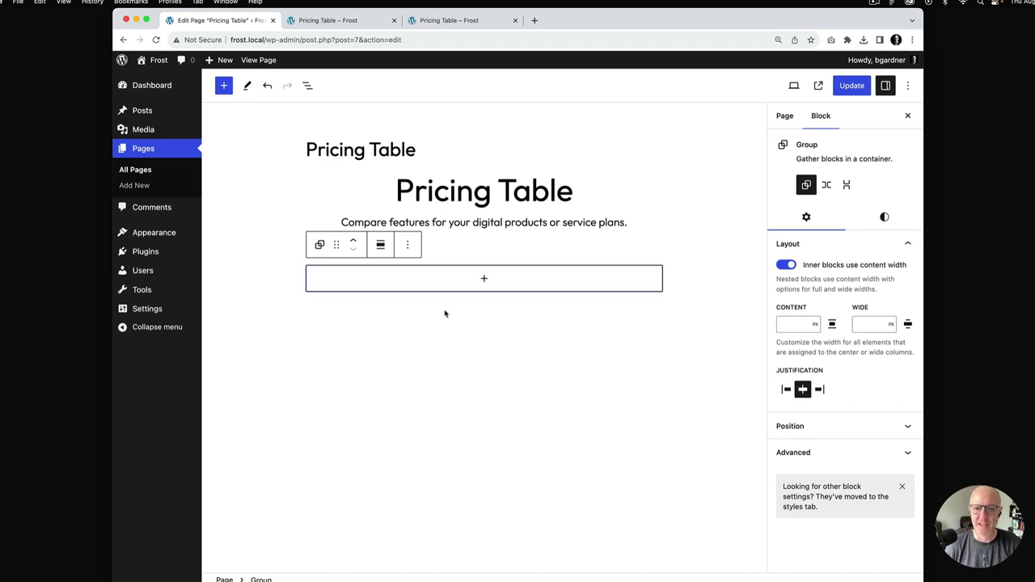
- Add a Columns block with three equal columns inside the group
{"action": "left_click", "coordinate": [485, 279]}
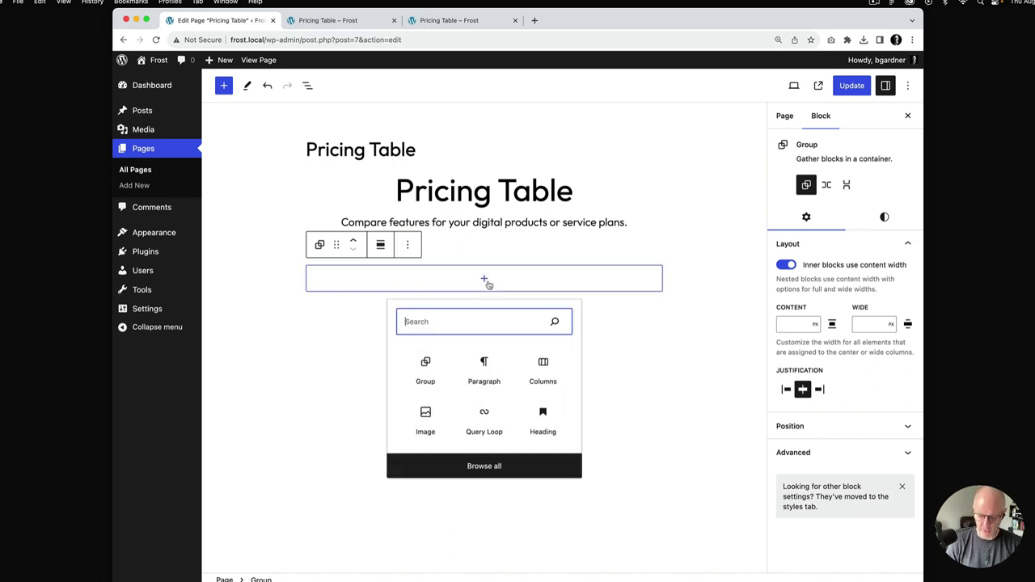
{"action": "left_click", "coordinate": [544, 370]}
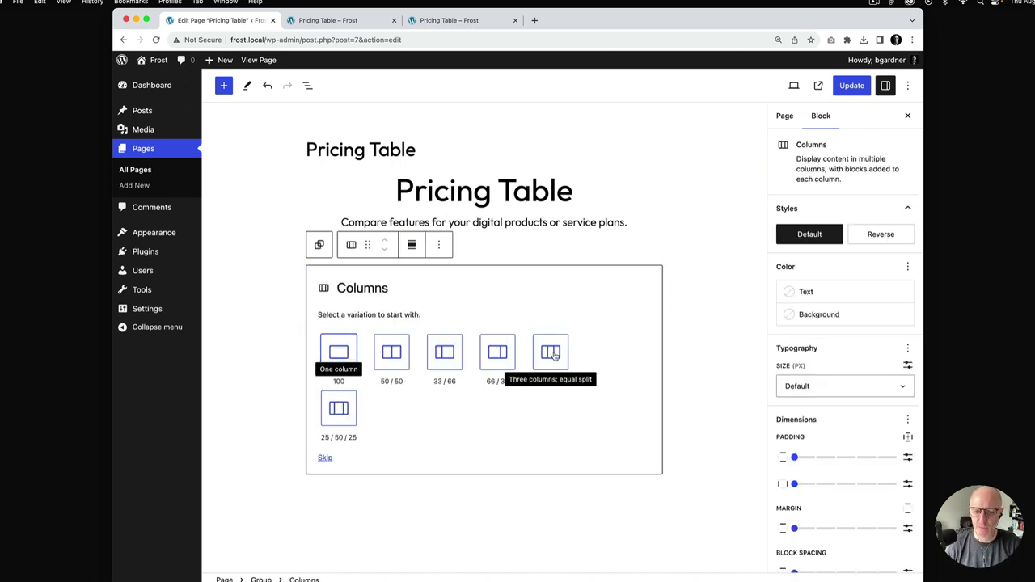
{"action": "left_click", "coordinate": [553, 354]}
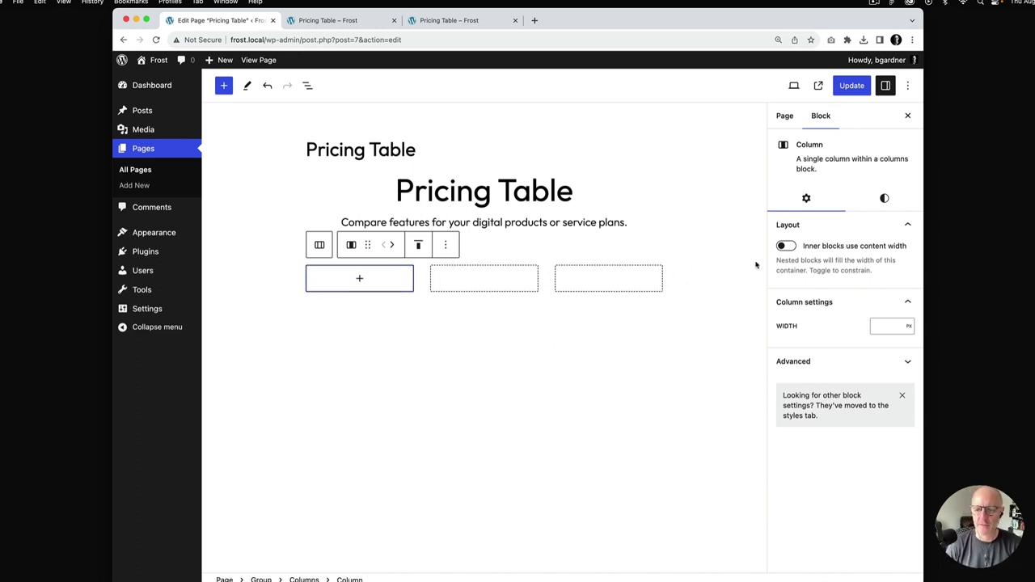
- Turn off content width for the group's inner blocks and align the group to Wide width
{"action": "left_click", "coordinate": [453, 23]}
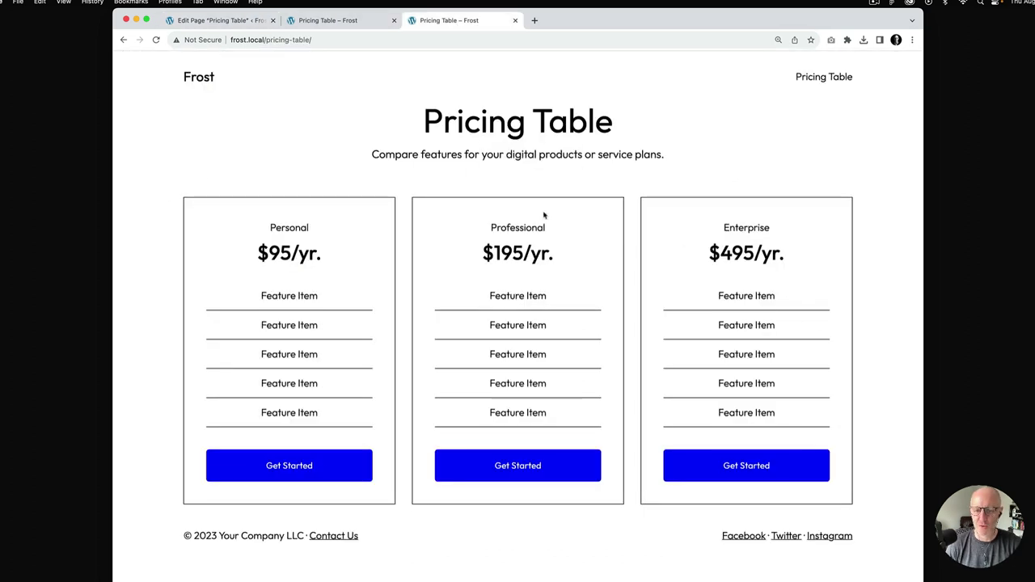
{"action": "left_click", "coordinate": [231, 27]}
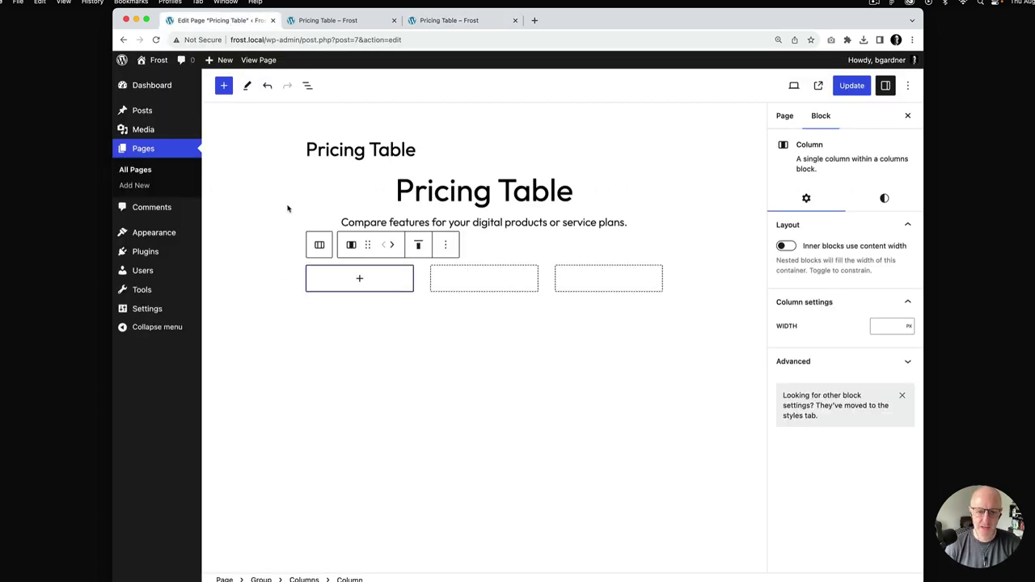
{"action": "left_click", "coordinate": [262, 579]}
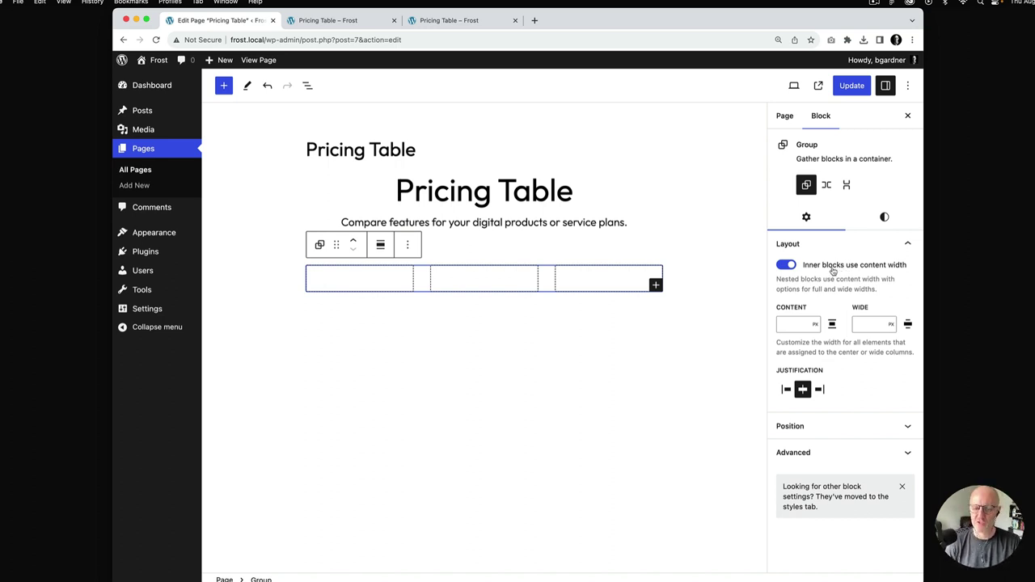
{"action": "left_click", "coordinate": [786, 265]}
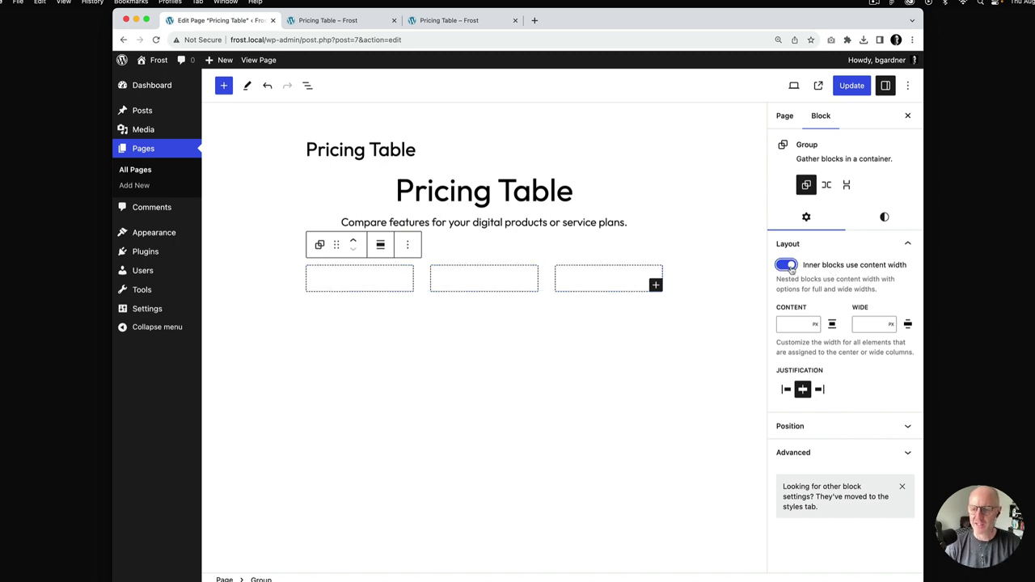
{"action": "left_click", "coordinate": [380, 247]}
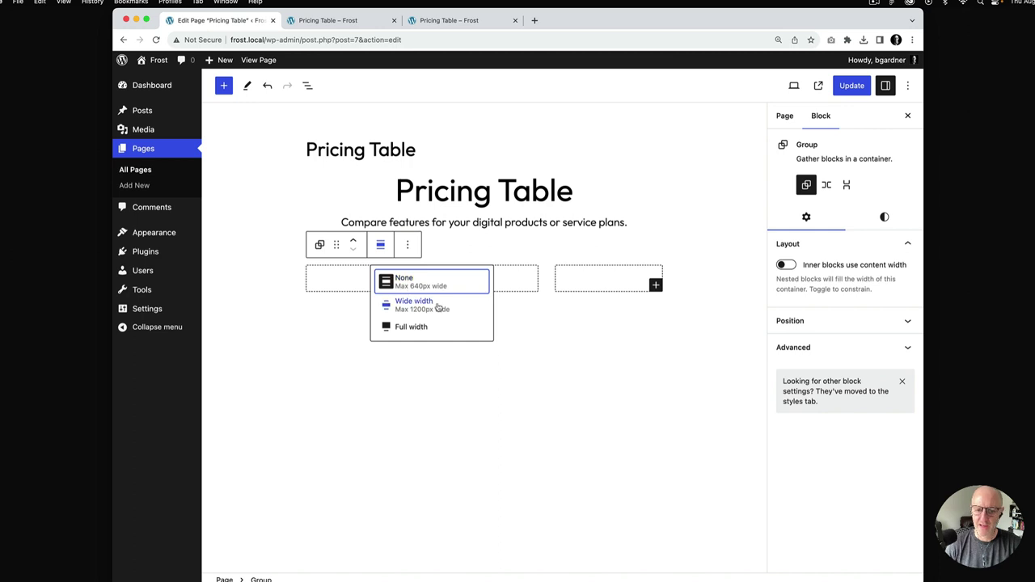
{"action": "left_click", "coordinate": [436, 307]}
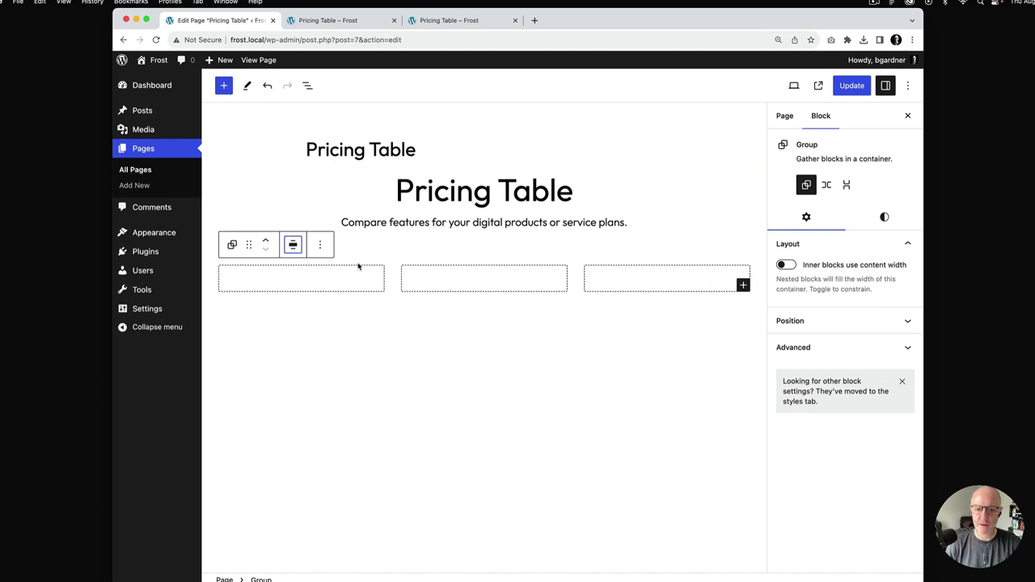
- Give the first column a black (Contrast) border 1 px wide
{"action": "left_click", "coordinate": [461, 22]}
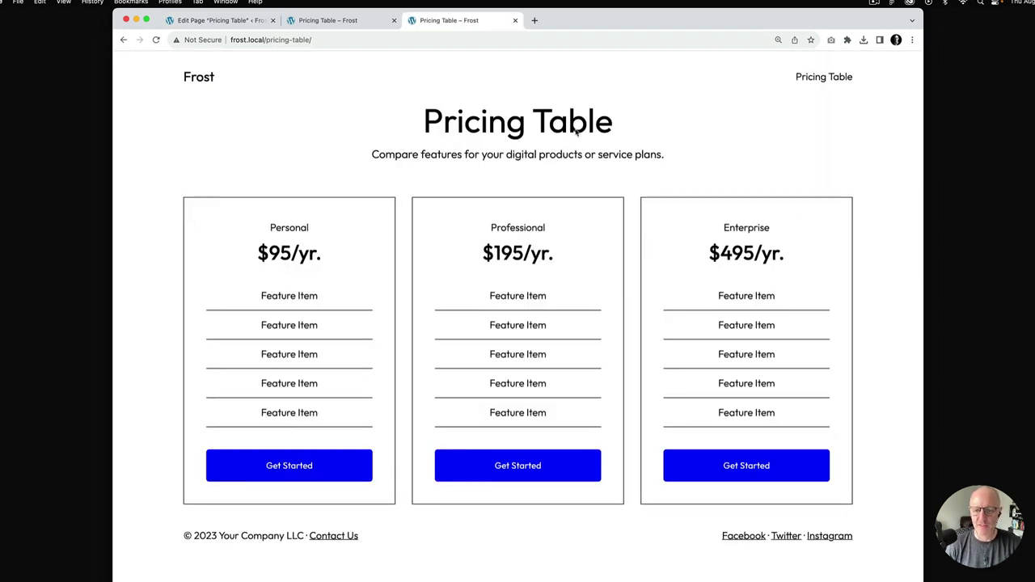
{"action": "left_click", "coordinate": [240, 21]}
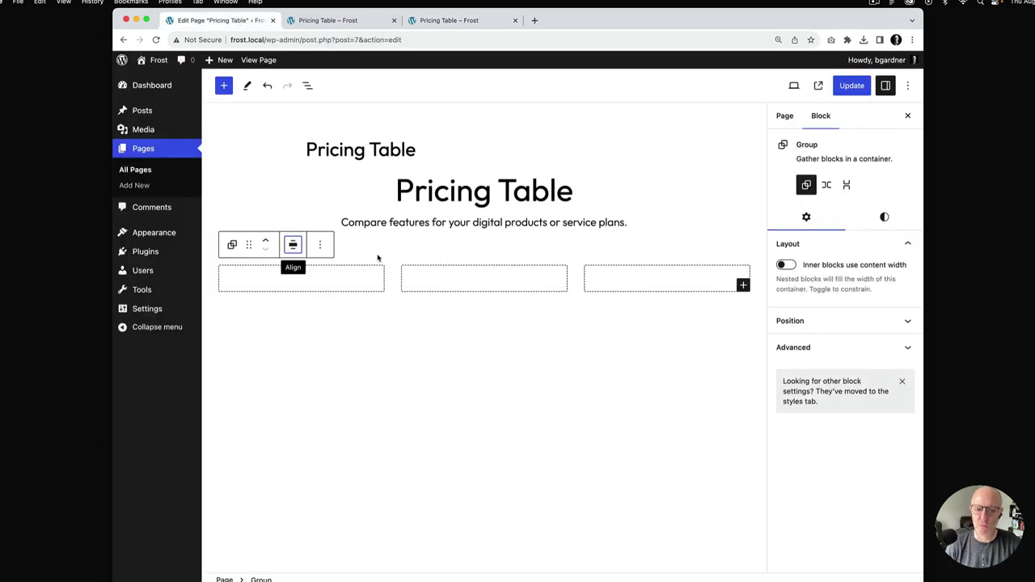
{"action": "left_click", "coordinate": [353, 281]}
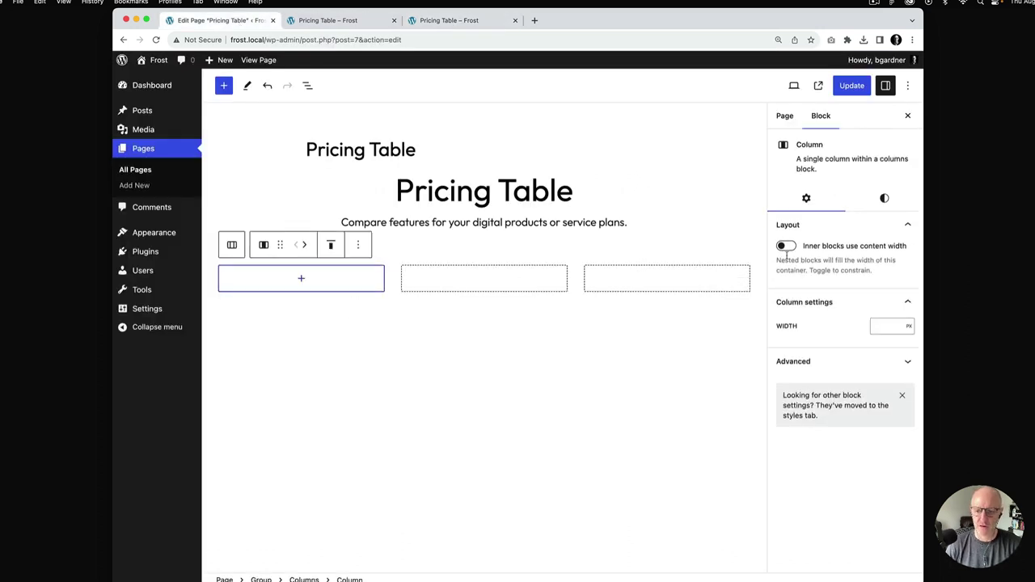
{"action": "left_click", "coordinate": [885, 200]}
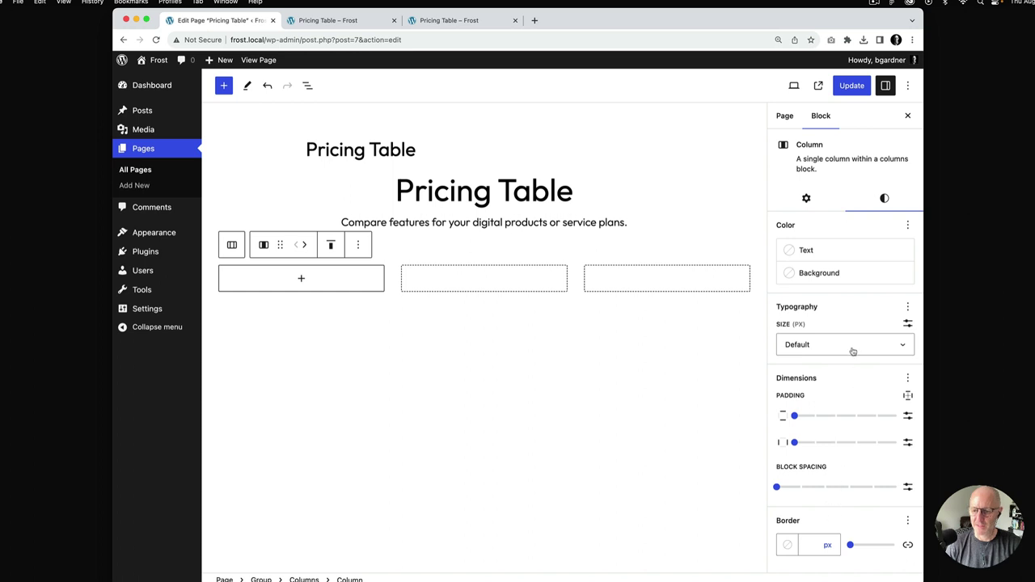
{"action": "left_click", "coordinate": [788, 545]}
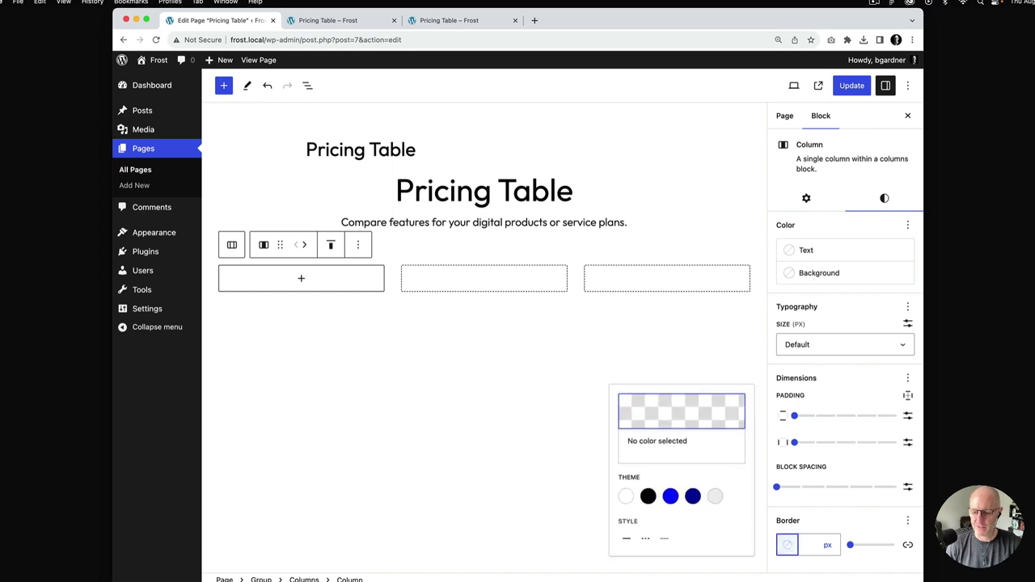
{"action": "left_click", "coordinate": [648, 495]}
{"action": "left_click", "coordinate": [810, 545]}
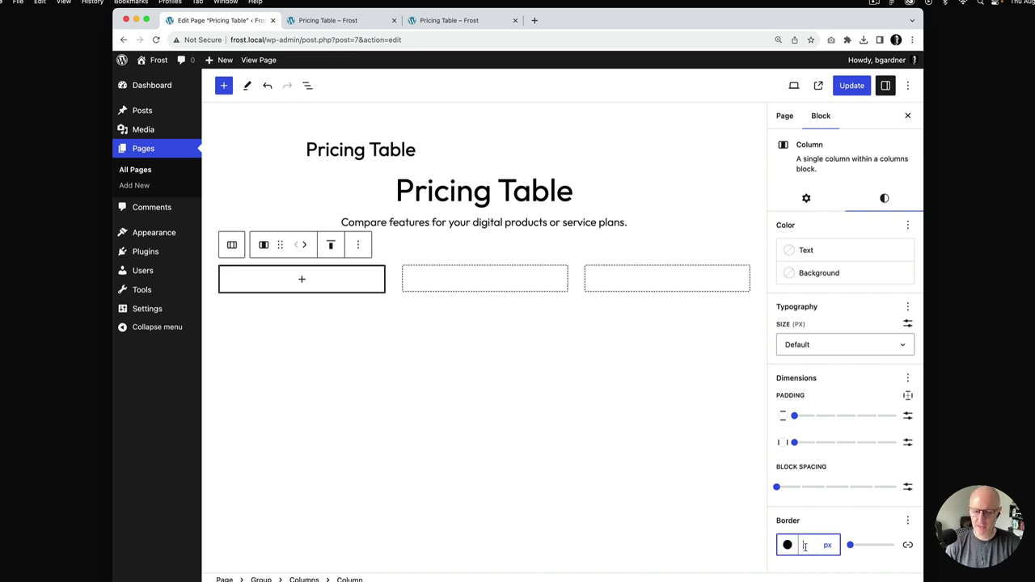
- Give the middle column a black (Contrast) border 1 px wide
{"action": "left_click", "coordinate": [540, 279]}
{"action": "left_click", "coordinate": [884, 198]}
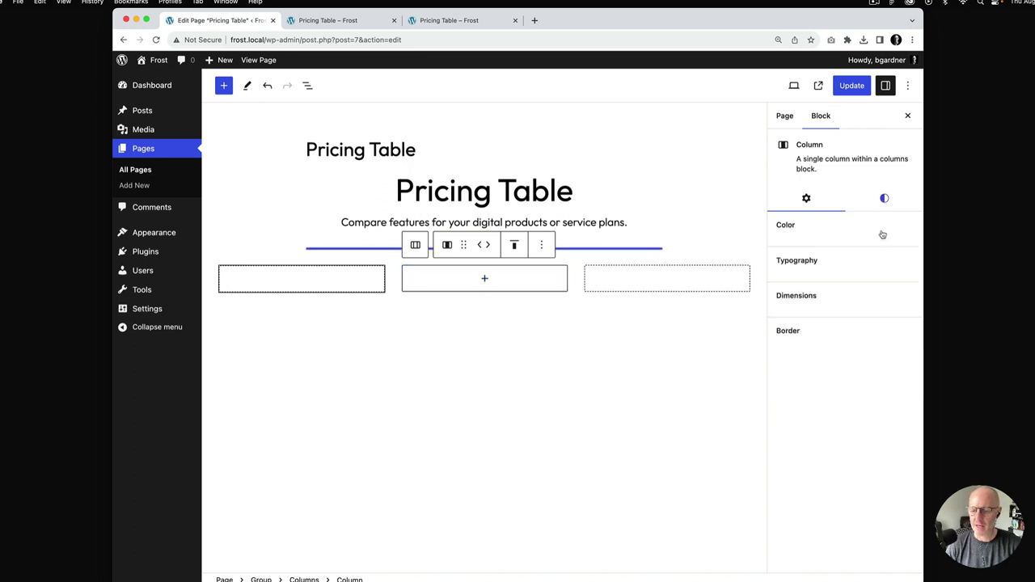
{"action": "left_click", "coordinate": [788, 545]}
{"action": "left_click", "coordinate": [647, 497]}
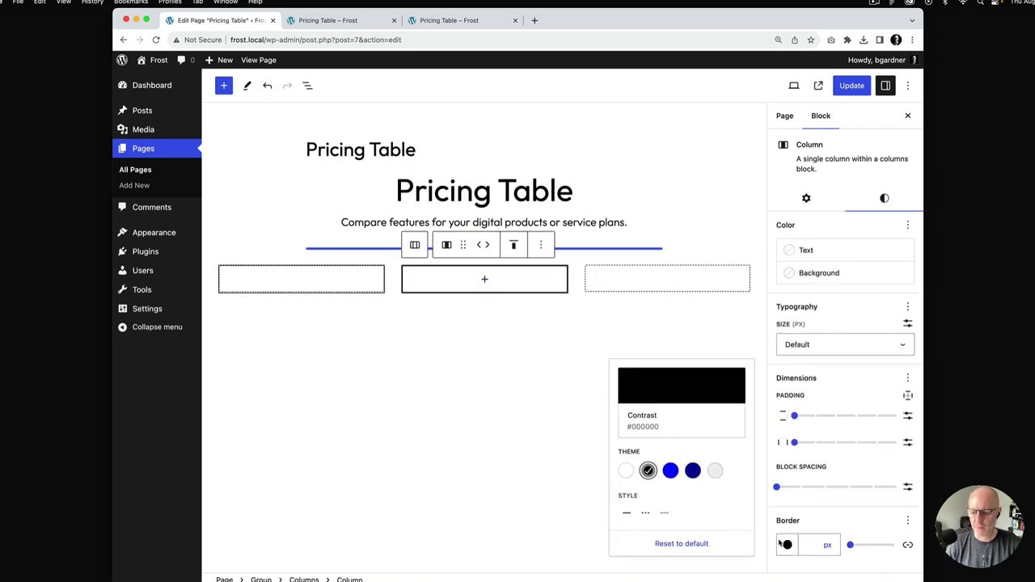
{"action": "left_click", "coordinate": [807, 545]}
{"action": "type", "text": "1"}
- Give the third column a black (Contrast) border 1 px wide
{"action": "left_click", "coordinate": [715, 280]}
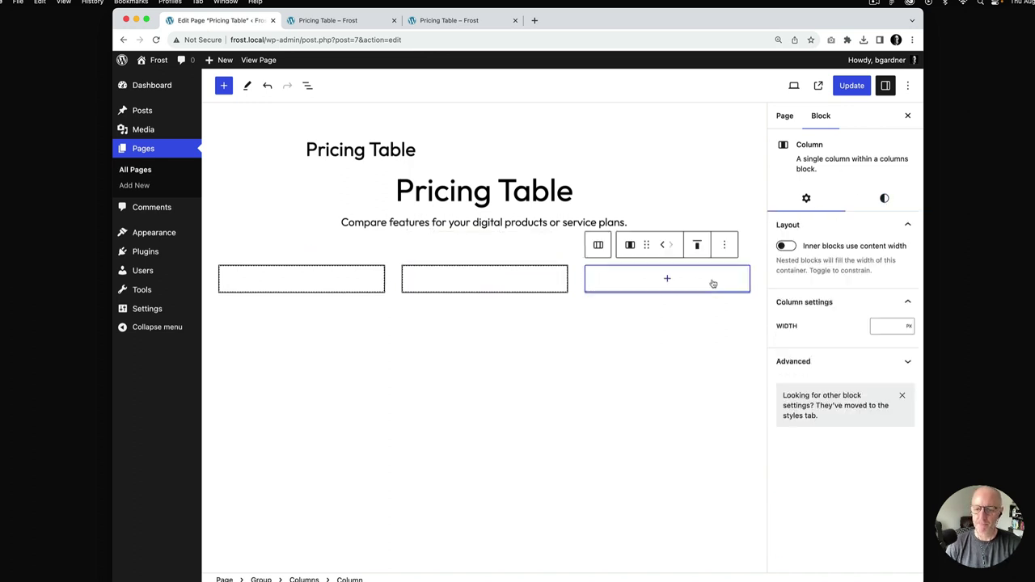
{"action": "left_click", "coordinate": [885, 198]}
{"action": "left_click", "coordinate": [789, 545]}
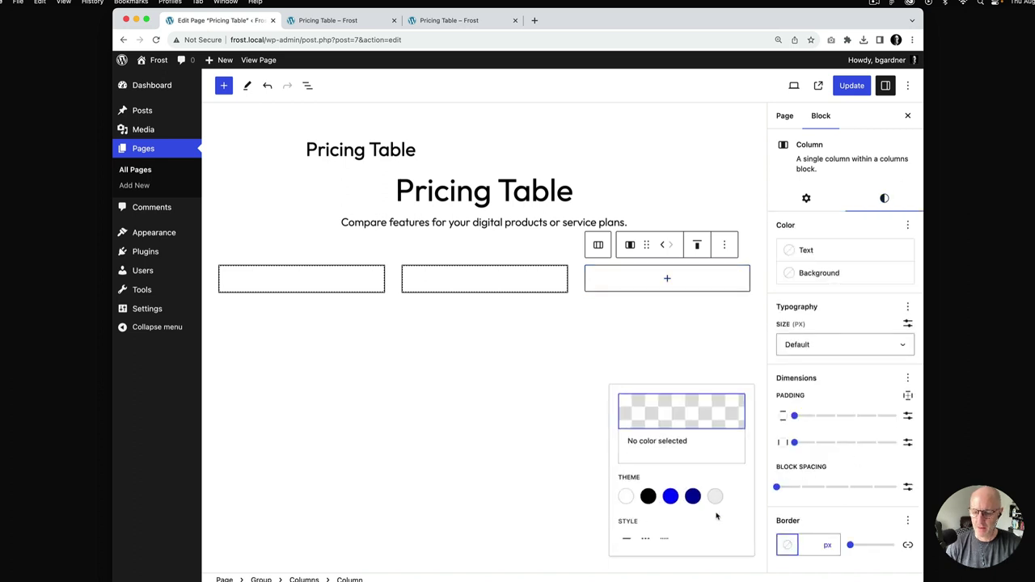
{"action": "left_click", "coordinate": [647, 495]}
{"action": "left_click", "coordinate": [807, 544]}
{"action": "type", "text": "1"}
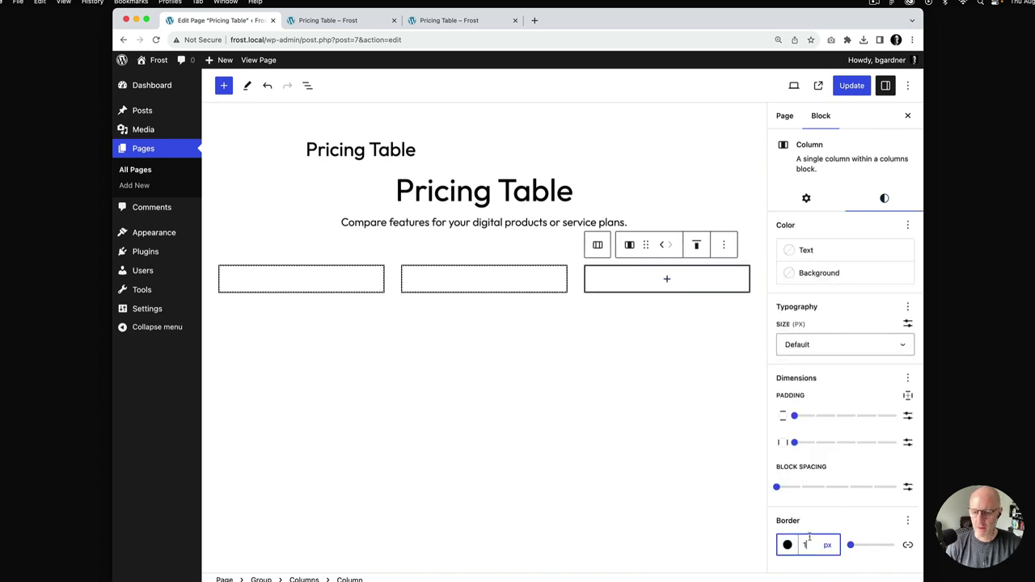
- Set the first column's vertical and horizontal padding to Small
{"action": "left_click", "coordinate": [342, 280]}
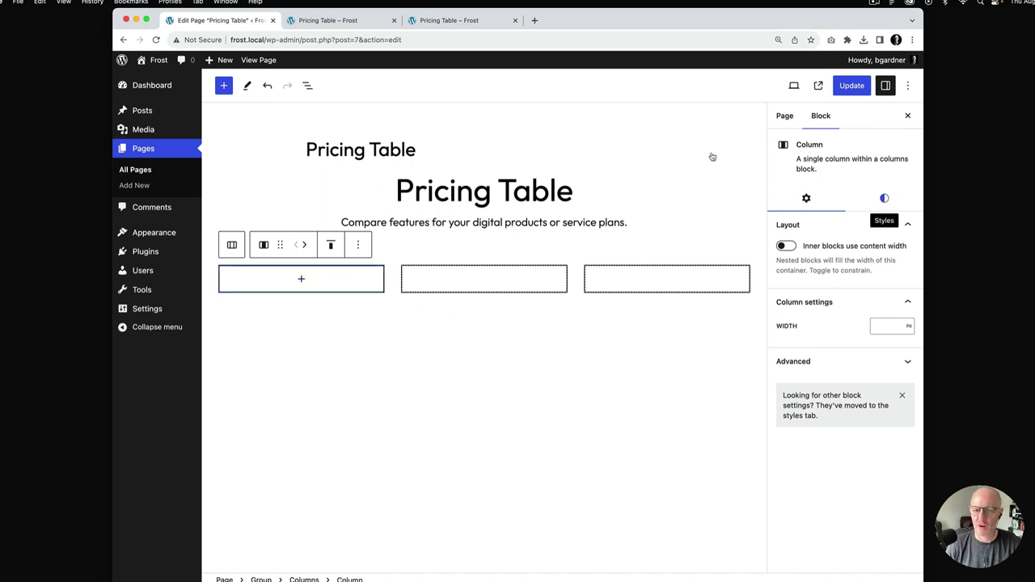
{"action": "left_click", "coordinate": [455, 22]}
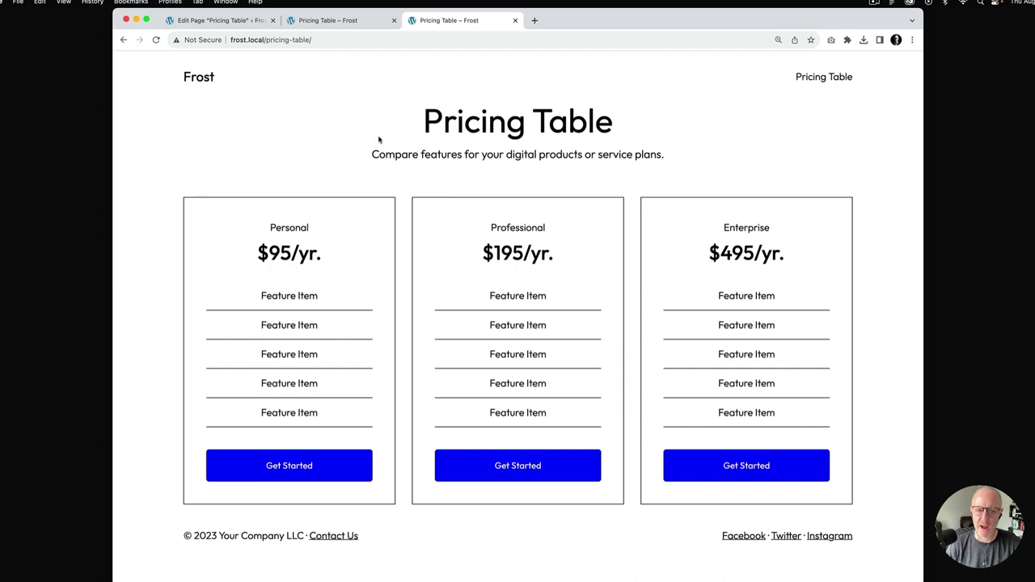
{"action": "left_click", "coordinate": [232, 22]}
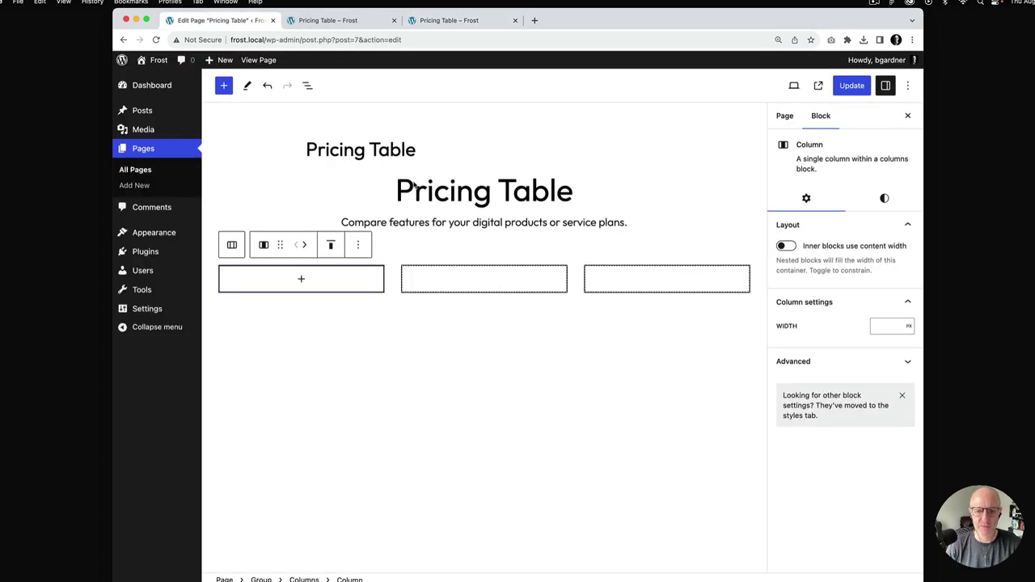
{"action": "left_click", "coordinate": [885, 199]}
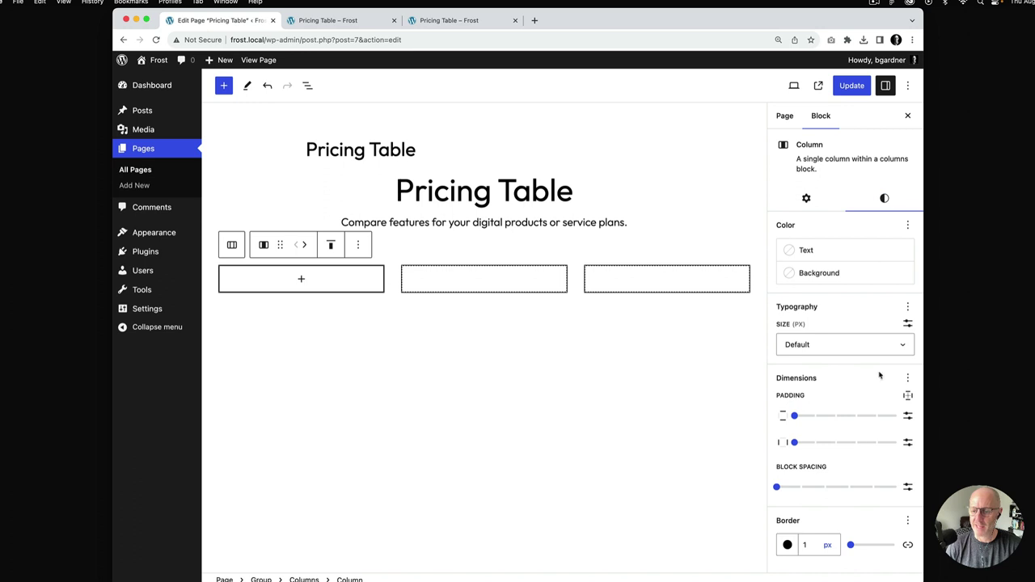
{"action": "left_click", "coordinate": [835, 416]}
{"action": "left_click_drag", "start_coordinate": [794, 444], "coordinate": [835, 443]}
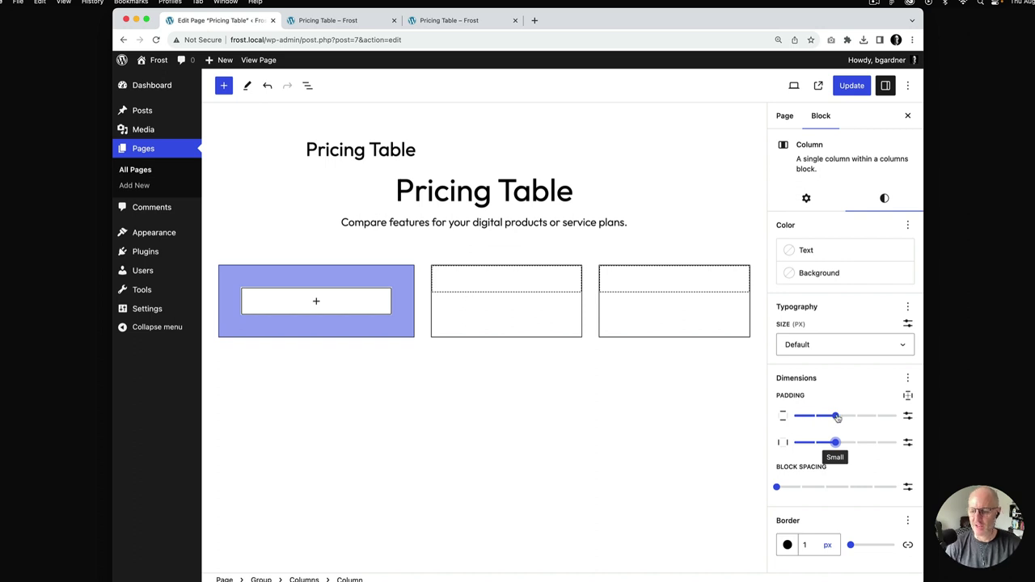
- Set the middle column's vertical and horizontal padding to Small
{"action": "left_click", "coordinate": [543, 309]}
{"action": "left_click", "coordinate": [884, 198]}
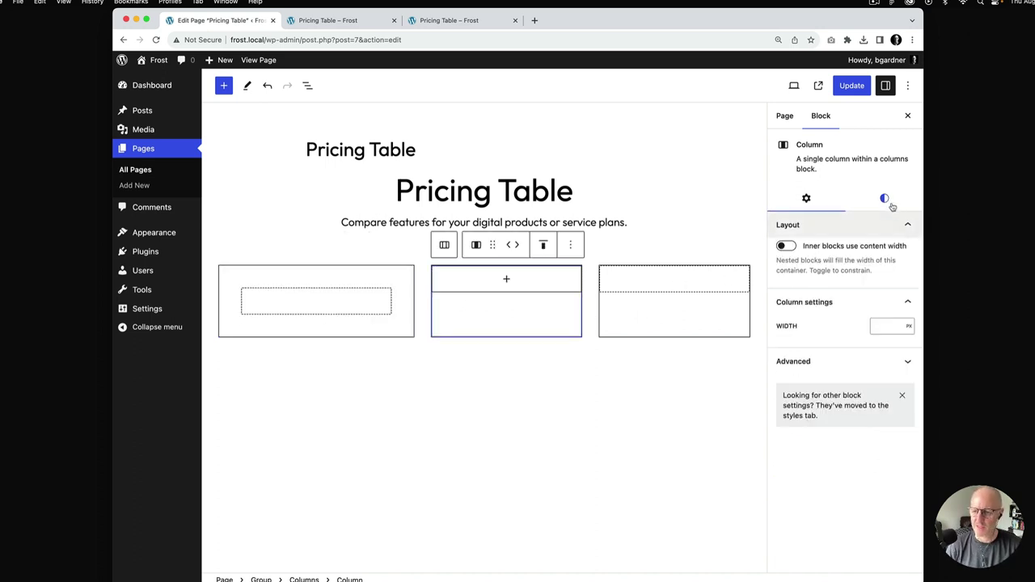
{"action": "left_click_drag", "start_coordinate": [795, 416], "coordinate": [845, 418]}
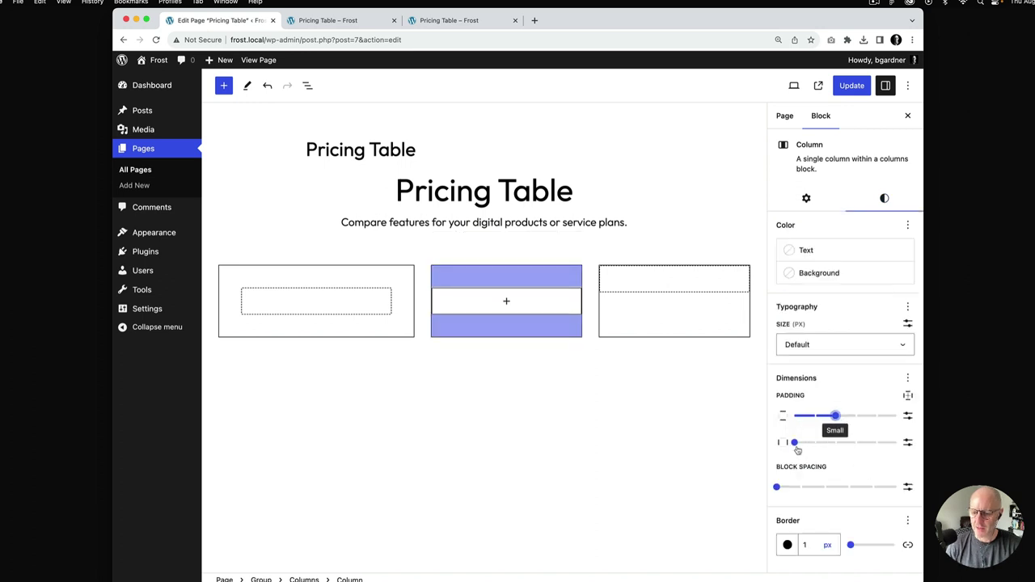
{"action": "left_click_drag", "start_coordinate": [794, 443], "coordinate": [835, 442]}
- Set the third column's vertical and horizontal padding to Small and save the page update
{"action": "left_click", "coordinate": [688, 282]}
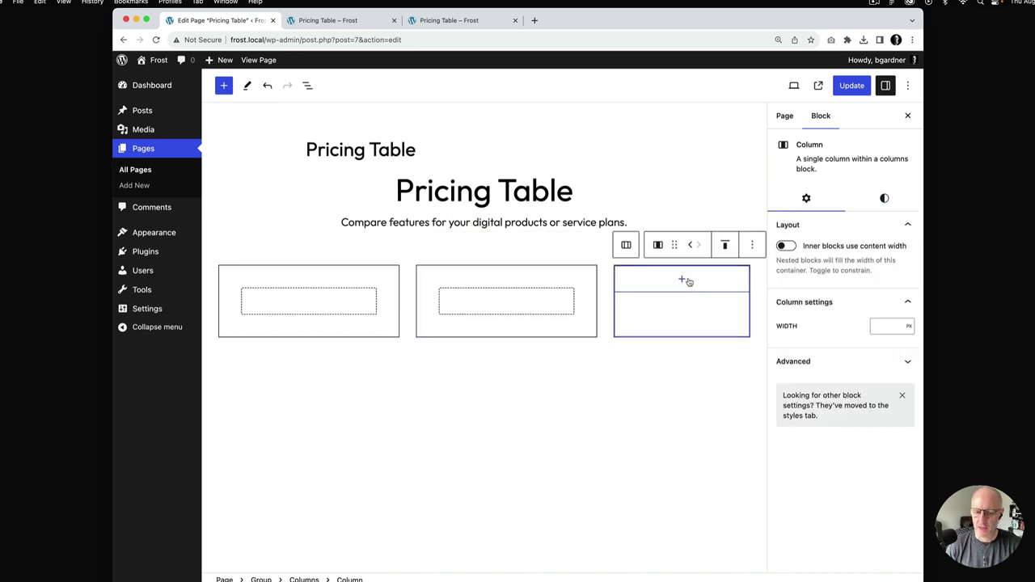
{"action": "left_click", "coordinate": [884, 198]}
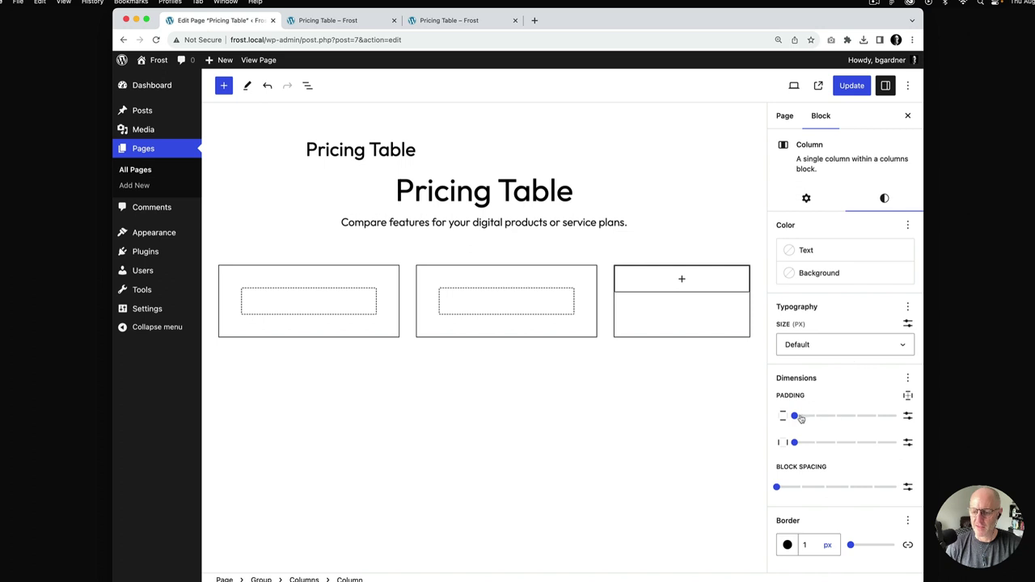
{"action": "left_click_drag", "start_coordinate": [795, 417], "coordinate": [835, 443]}
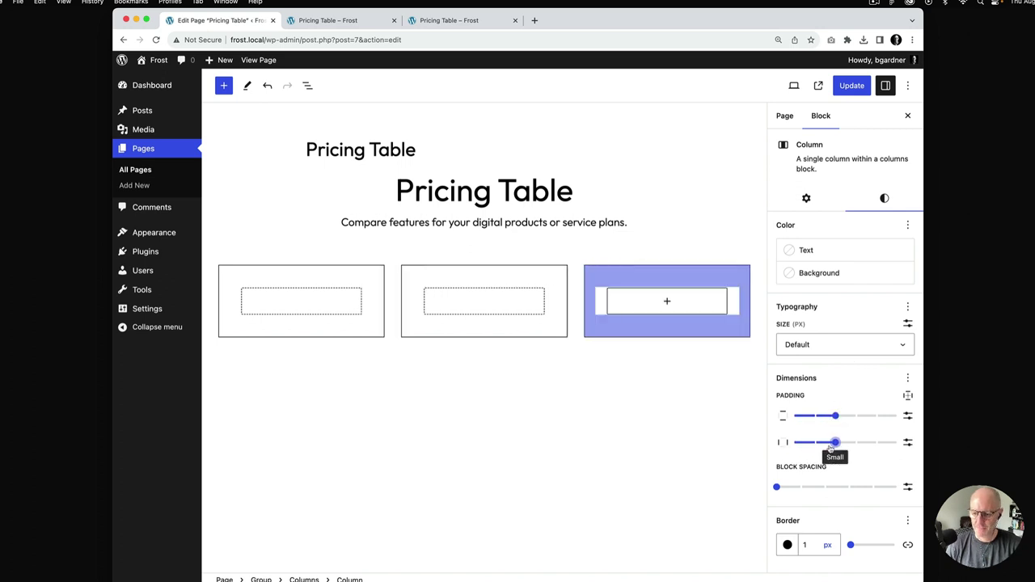
{"action": "left_click", "coordinate": [849, 87]}
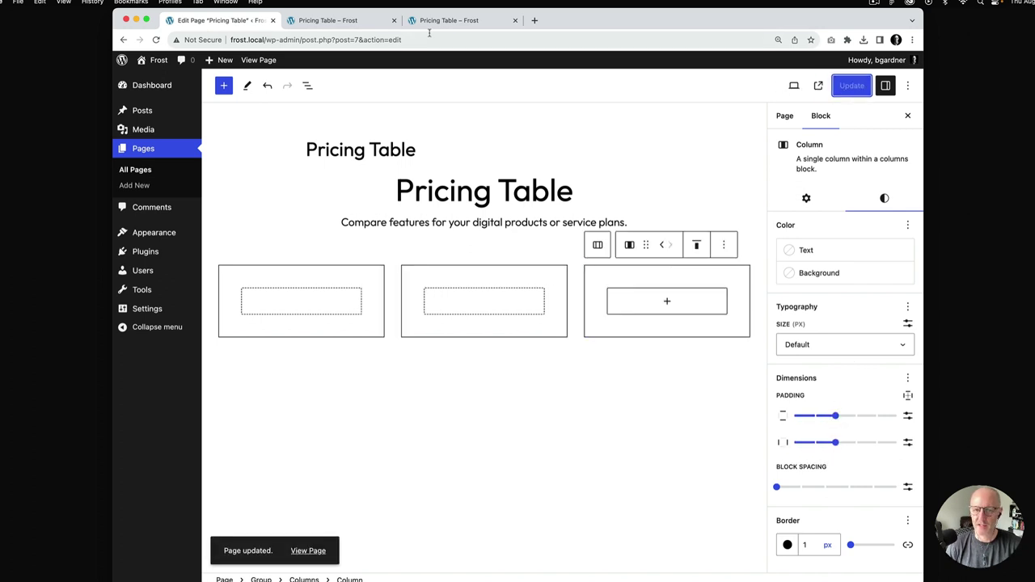
- Reload the live pricing table page and compare its bordered columns with the finished reference page
{"action": "left_click", "coordinate": [350, 25]}
{"action": "key", "text": "super+r"}
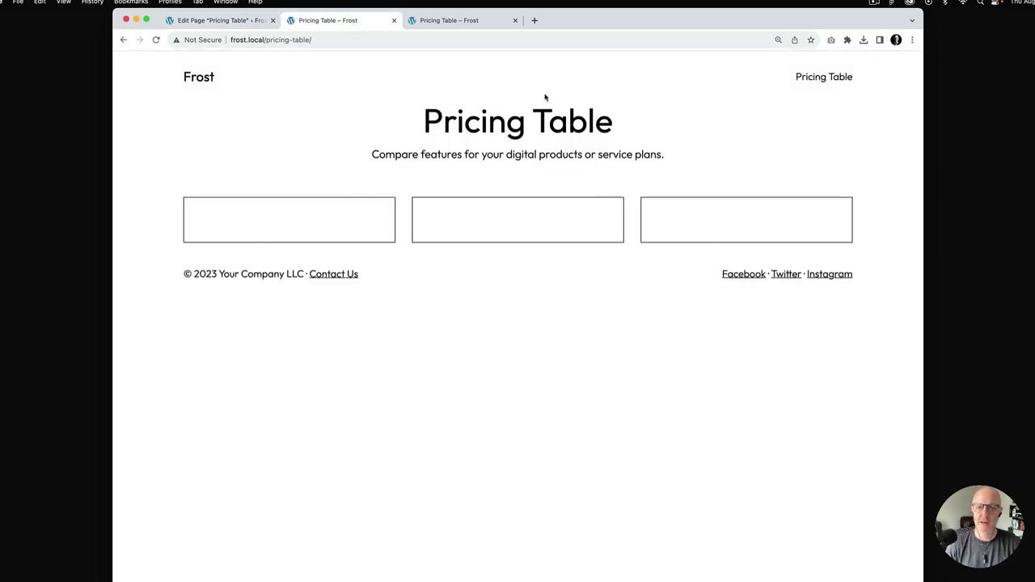
{"action": "left_click", "coordinate": [473, 29]}
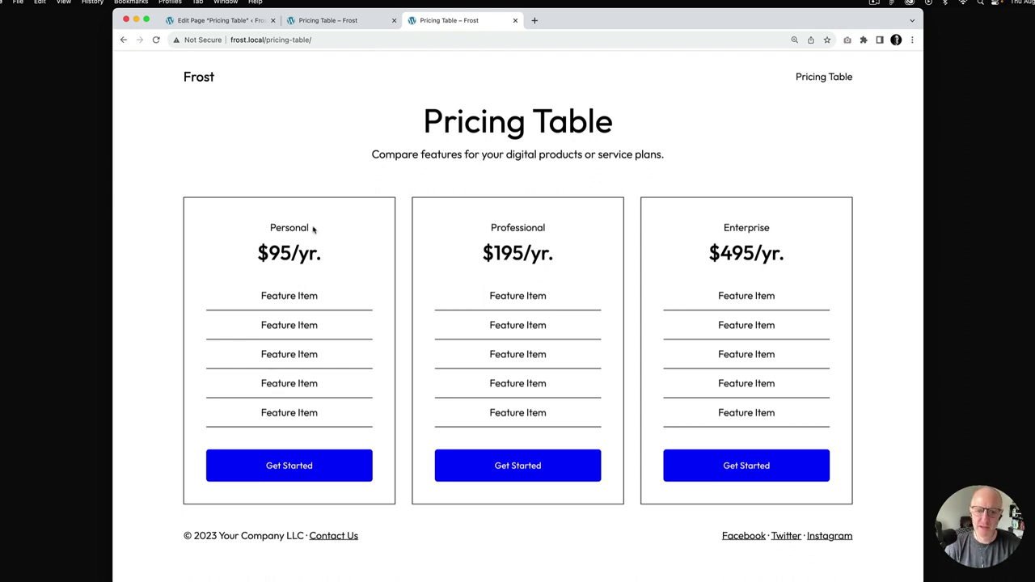
- Add a paragraph reading "Personal" to the first column and start a new paragraph below it
{"action": "left_click", "coordinate": [240, 23]}
{"action": "left_click", "coordinate": [301, 301]}
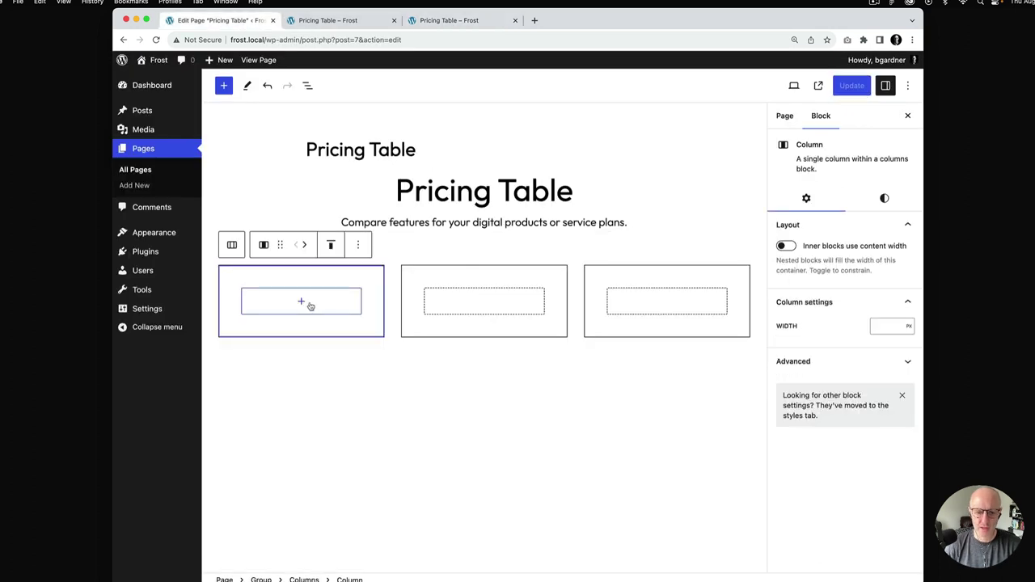
{"action": "left_click", "coordinate": [303, 301]}
{"action": "left_click", "coordinate": [308, 388]}
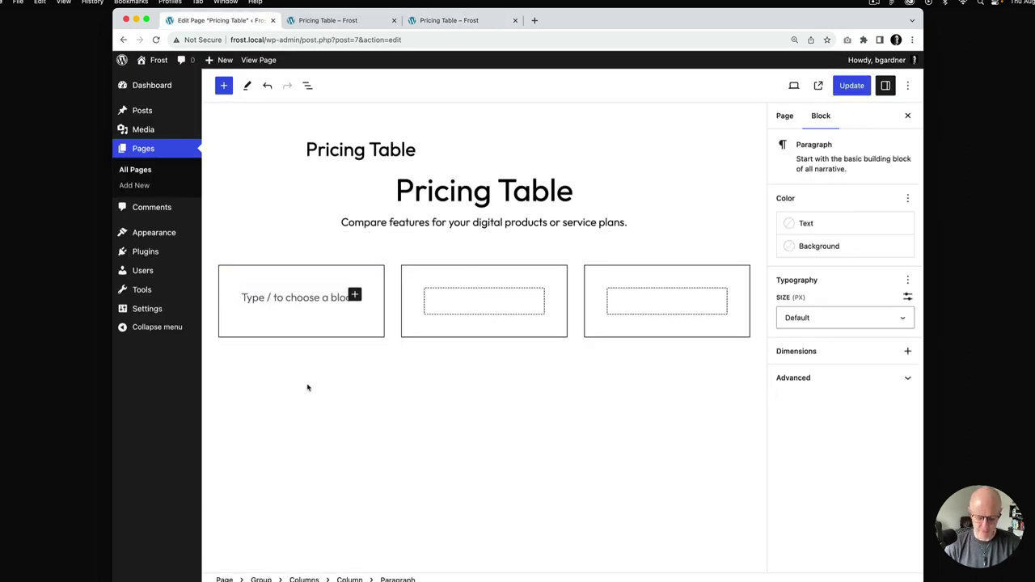
{"action": "type", "text": "Personal"}
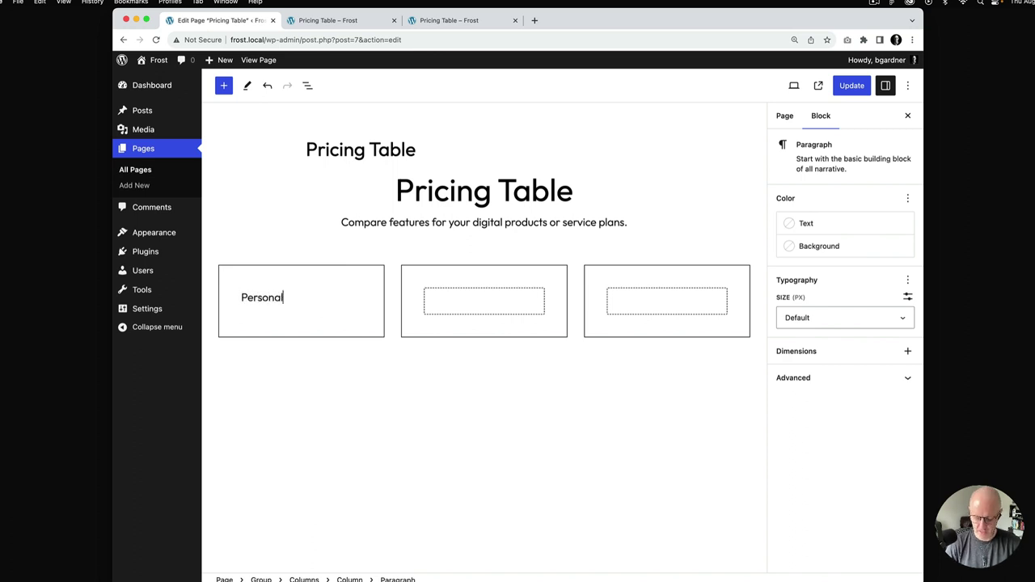
{"action": "key", "text": "Return"}
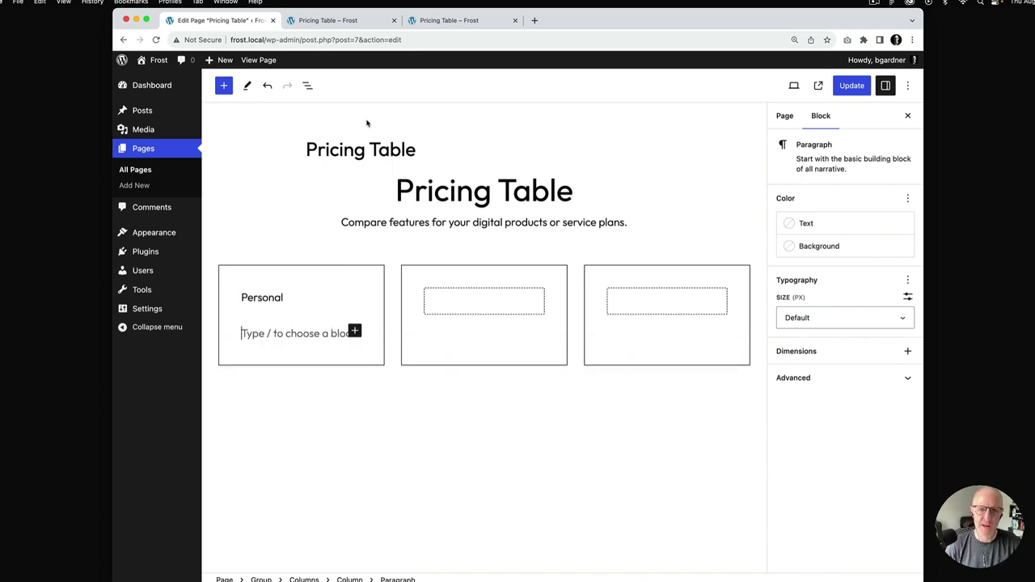
- Check the first plan's price on the reference page and enter "$95/yr." in the paragraph below "Personal"
{"action": "left_click", "coordinate": [451, 22]}
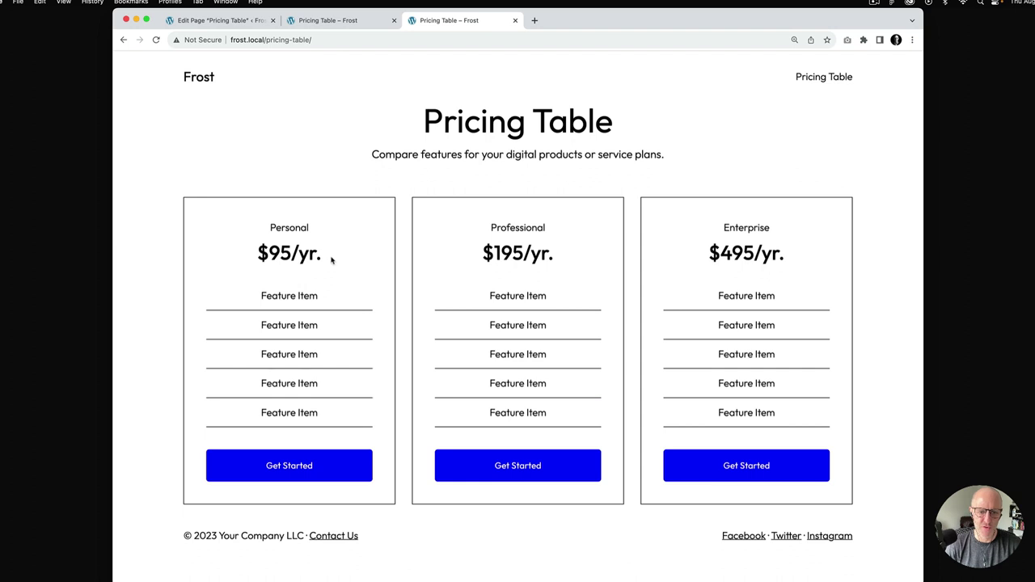
{"action": "left_click", "coordinate": [243, 23]}
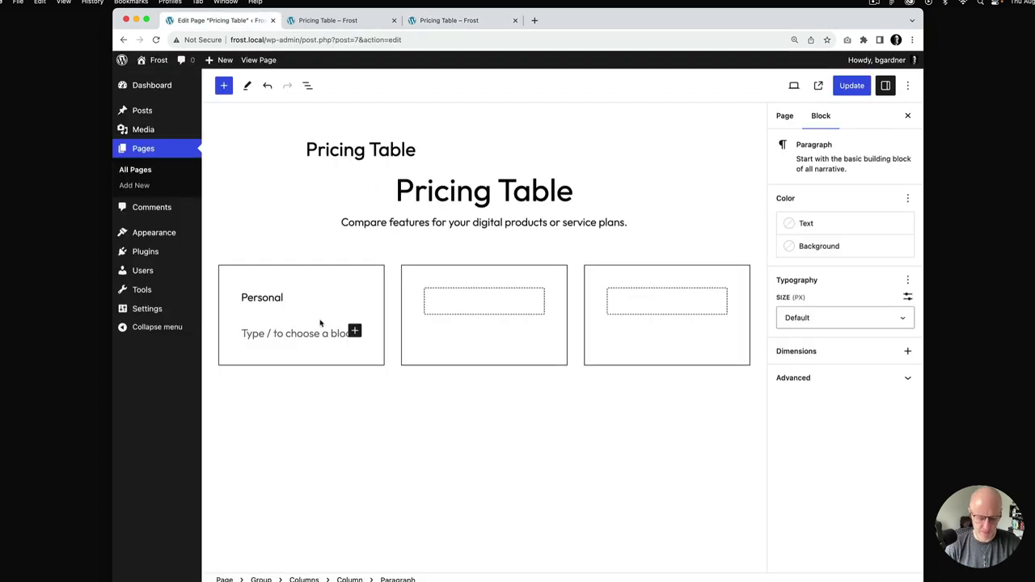
{"action": "type", "text": "$95/yr."}
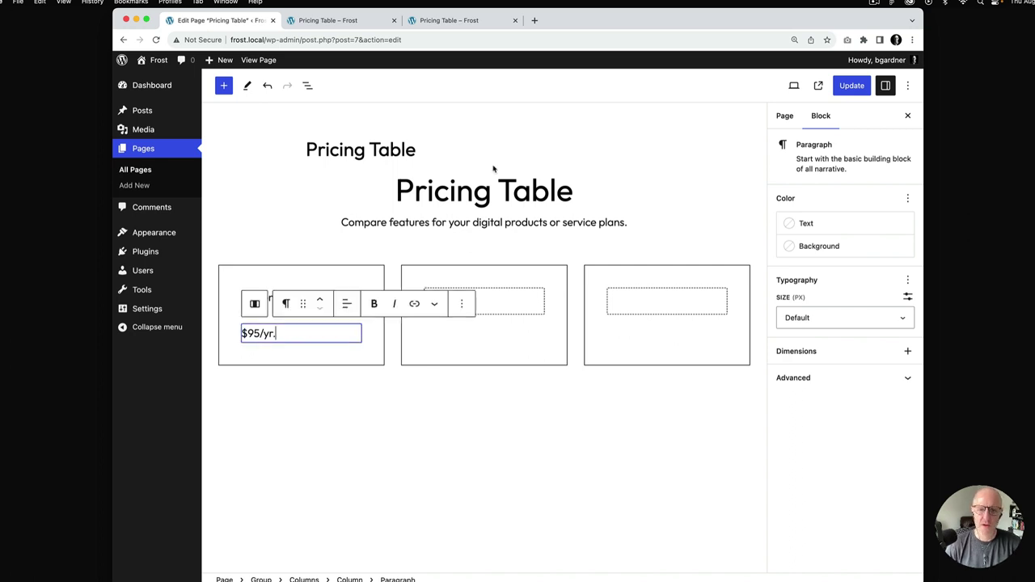
- Center-align the "$95/yr." and "Personal" paragraphs in the first column
{"action": "left_click", "coordinate": [346, 303]}
{"action": "left_click", "coordinate": [385, 360]}
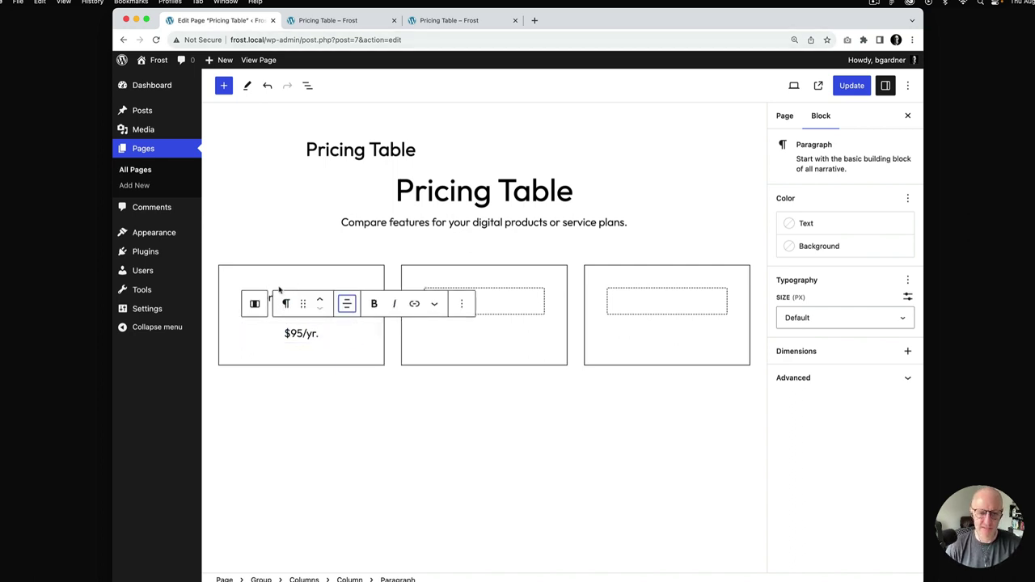
{"action": "left_click", "coordinate": [271, 298]}
{"action": "left_click", "coordinate": [346, 273]}
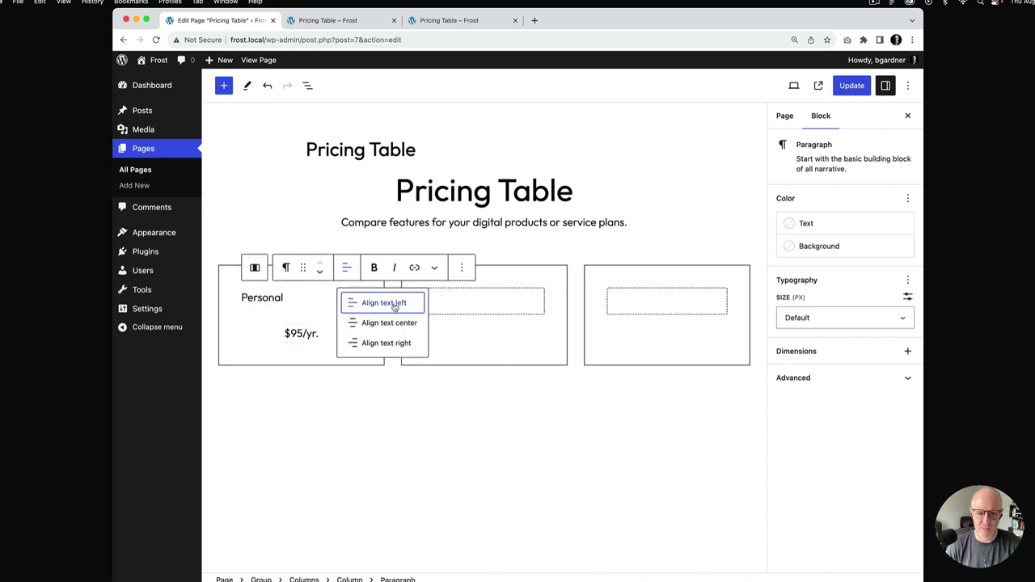
{"action": "left_click", "coordinate": [386, 322]}
- Check the plan name's styling on the reference page and set the "Personal" paragraph's font size to Small
{"action": "left_click", "coordinate": [494, 21]}
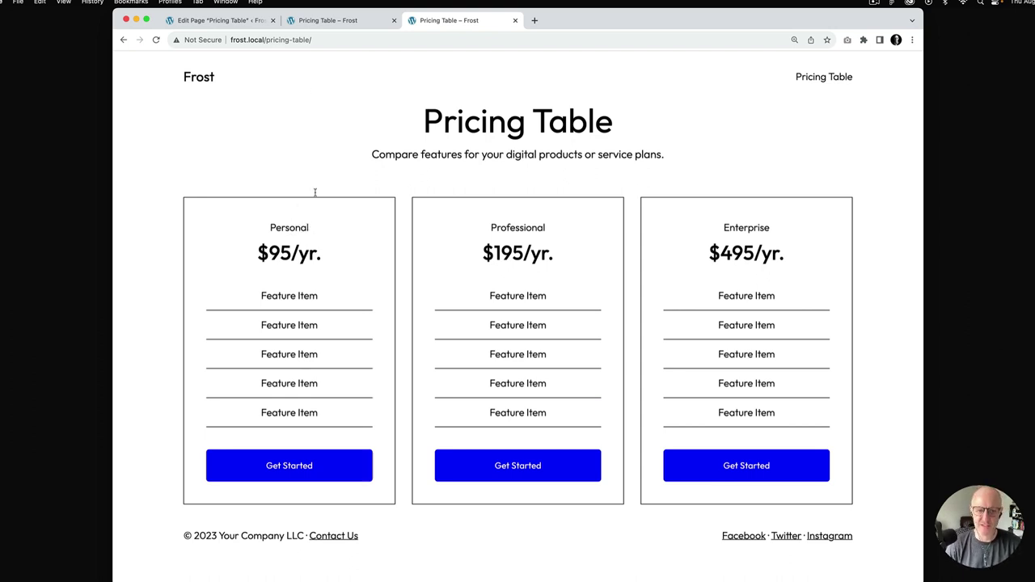
{"action": "left_click", "coordinate": [242, 21]}
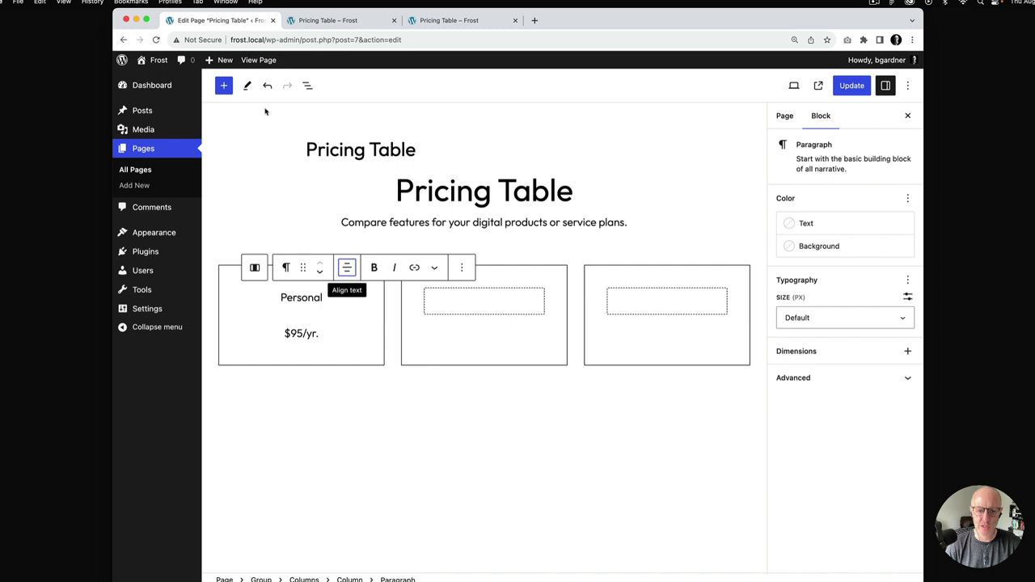
{"action": "left_click", "coordinate": [825, 318]}
{"action": "left_click", "coordinate": [845, 405]}
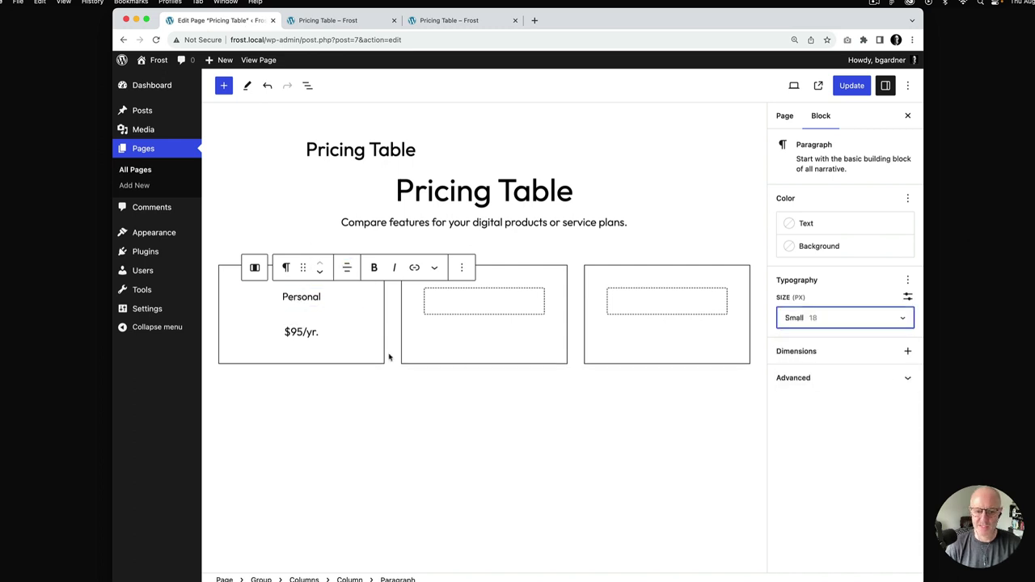
- Set the "$95/yr." paragraph's font size to 36px and make its text bold
{"action": "left_click", "coordinate": [317, 331]}
{"action": "left_click", "coordinate": [823, 317]}
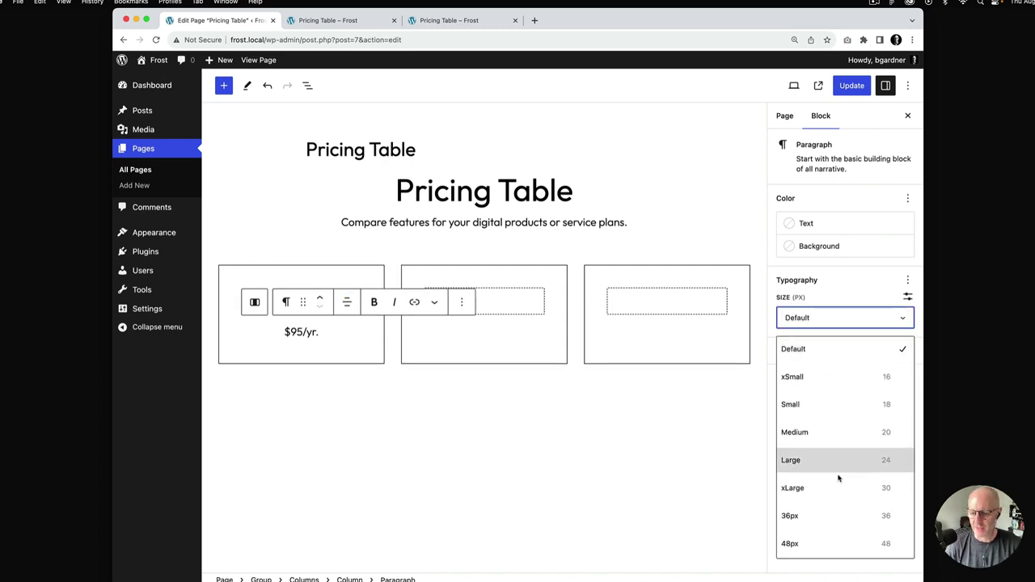
{"action": "left_click", "coordinate": [841, 517]}
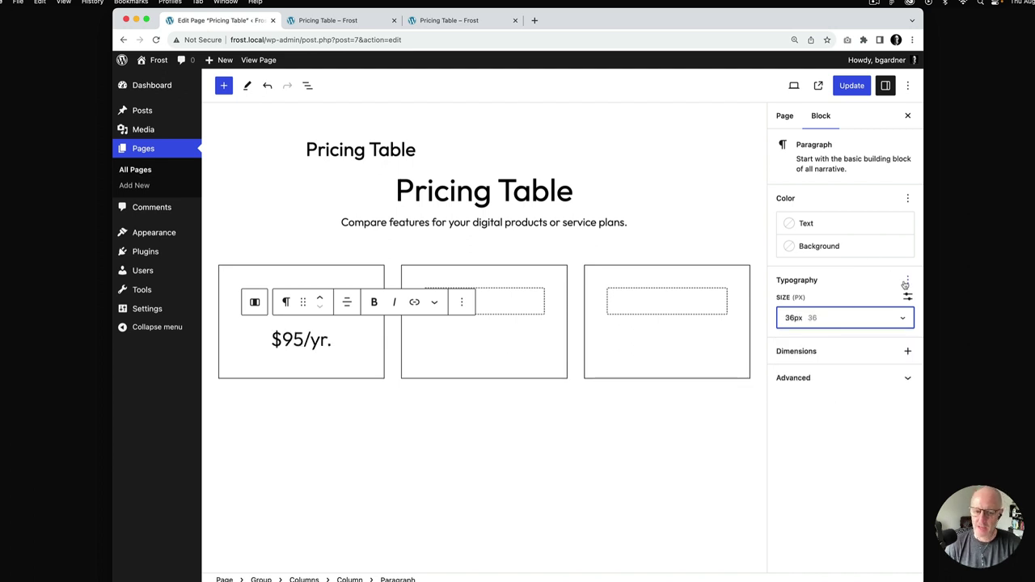
{"action": "left_click", "coordinate": [338, 336]}
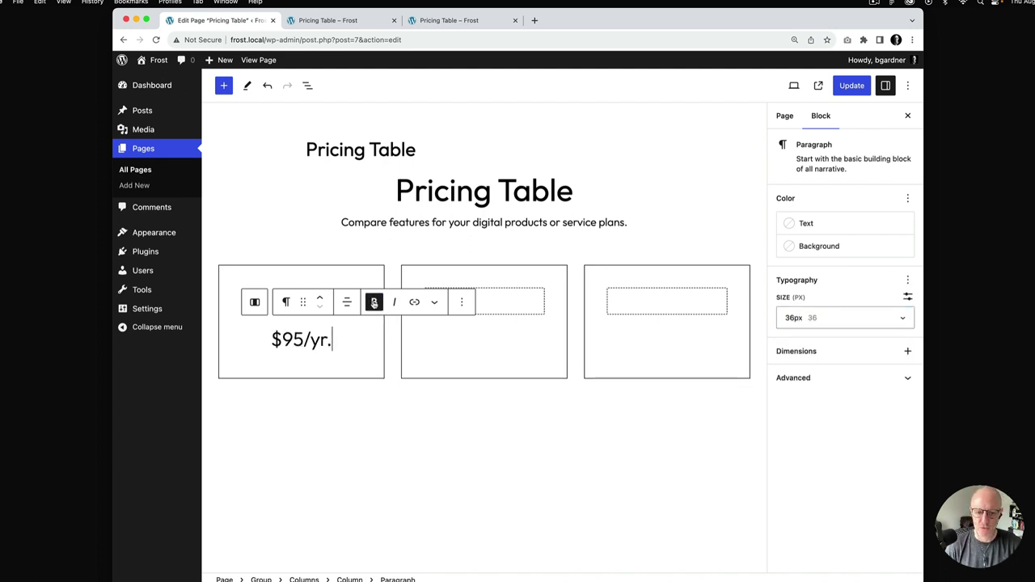
{"action": "triple_click", "coordinate": [340, 337]}
{"action": "left_click", "coordinate": [374, 302]}
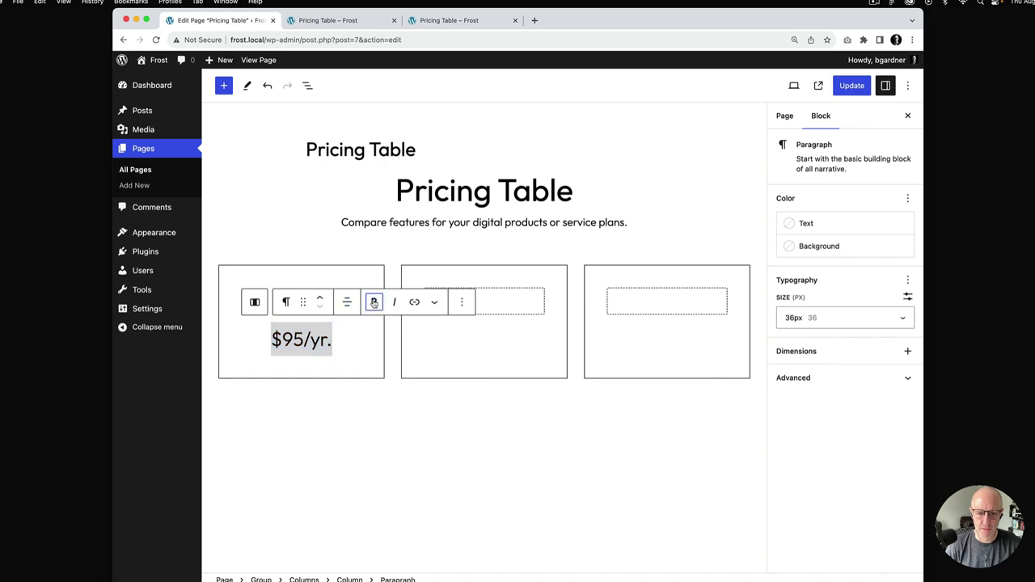
{"action": "left_click", "coordinate": [331, 272]}
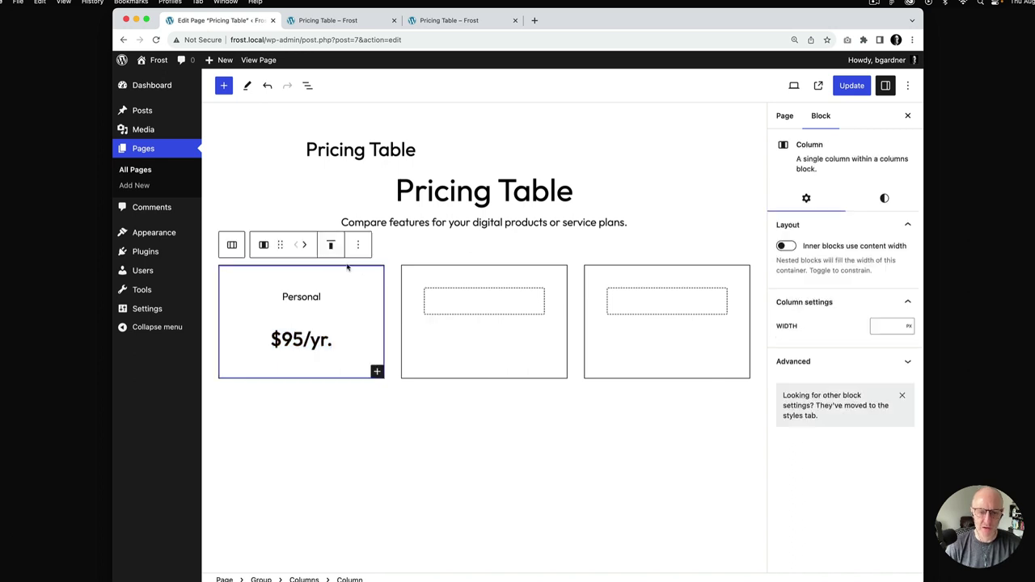
- Save the page update and reload the live page to check the first column's name and price
{"action": "left_click", "coordinate": [851, 86]}
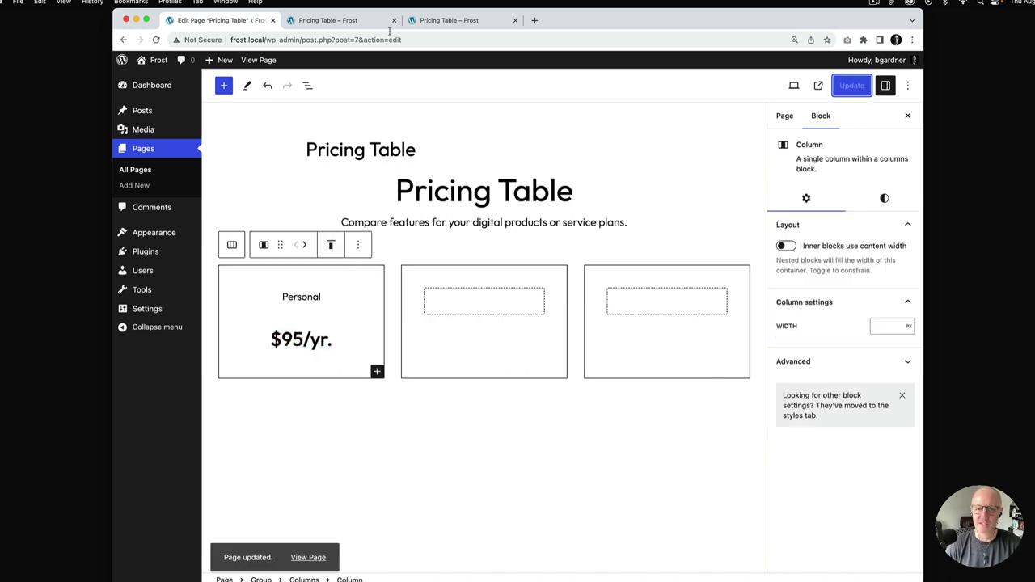
{"action": "left_click", "coordinate": [345, 22]}
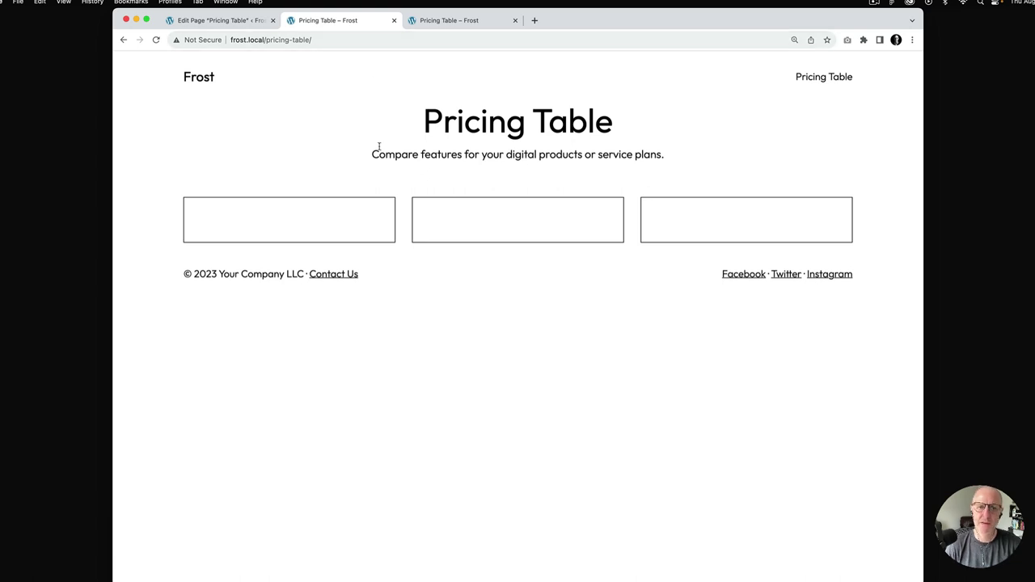
{"action": "key", "text": "super+r"}
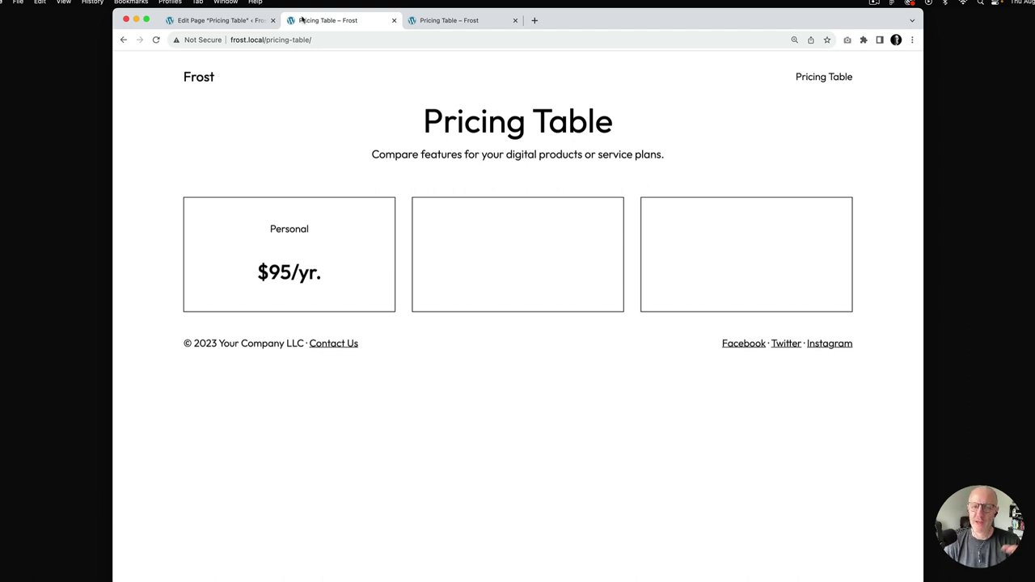
- Group the "Personal" and "$95/yr." paragraphs in the first column into one Group block
{"action": "left_click", "coordinate": [233, 25]}
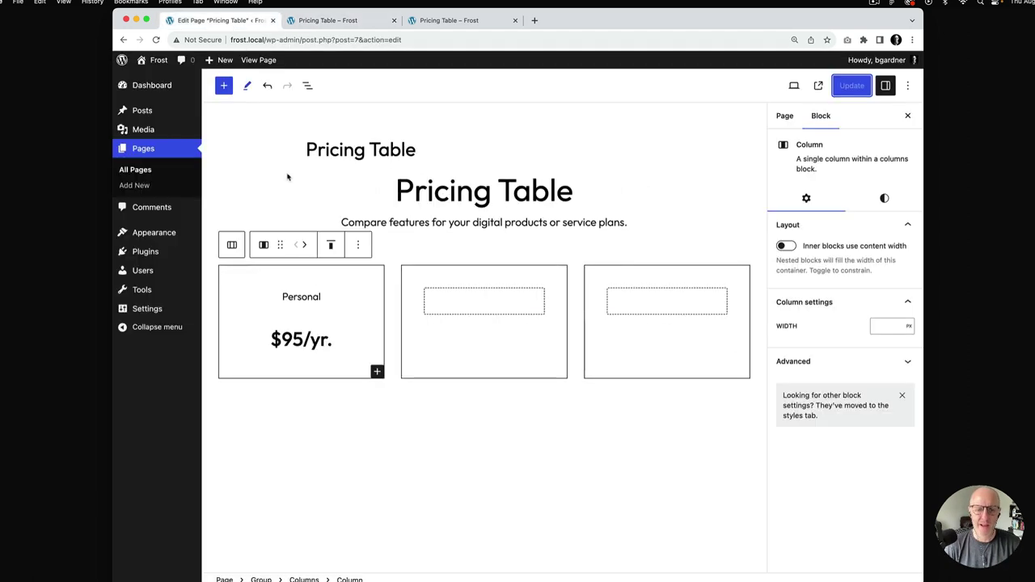
{"action": "left_click", "coordinate": [336, 341]}
{"action": "left_click_drag", "start_coordinate": [336, 341], "coordinate": [331, 315]}
{"action": "left_click", "coordinate": [307, 85]}
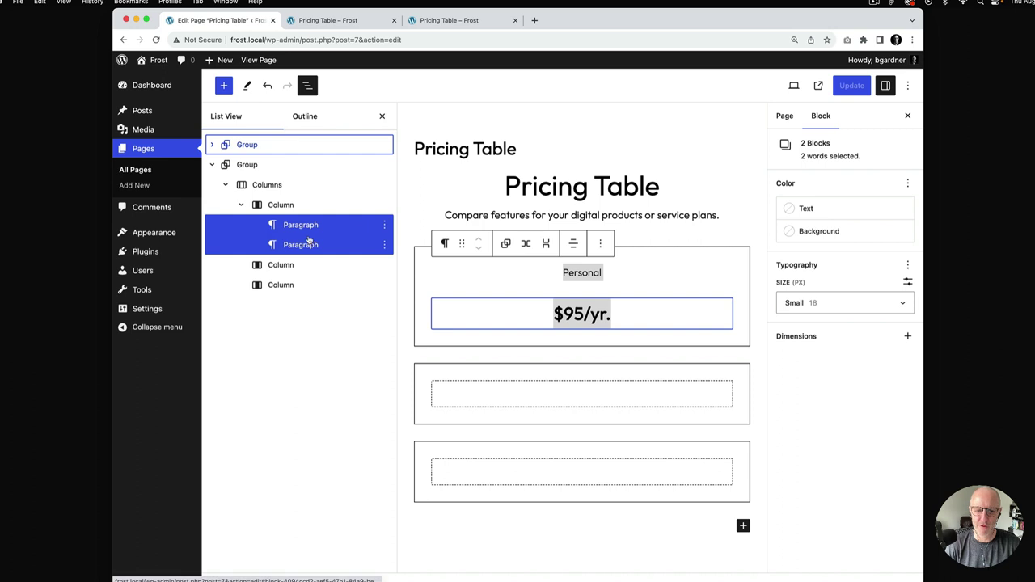
{"action": "left_click", "coordinate": [600, 244]}
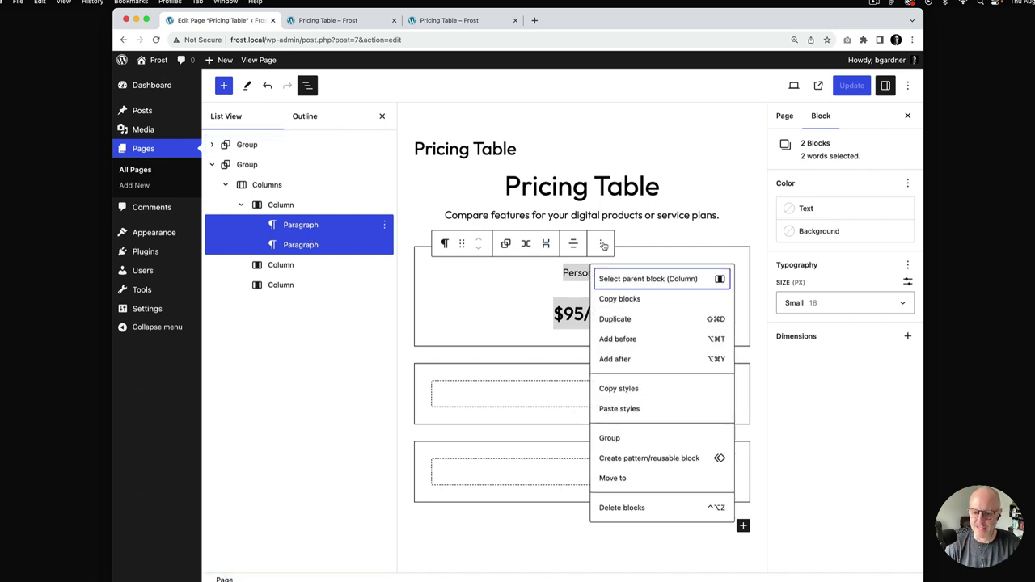
{"action": "left_click", "coordinate": [639, 445]}
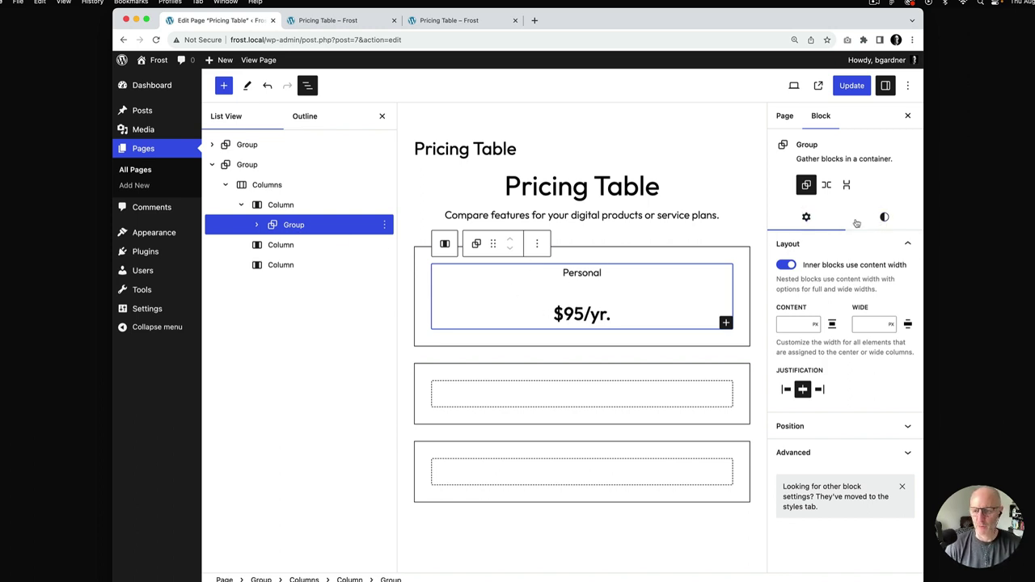
- Set the new group's block spacing to 10 px, save the page update and check the live page
{"action": "left_click", "coordinate": [886, 220]}
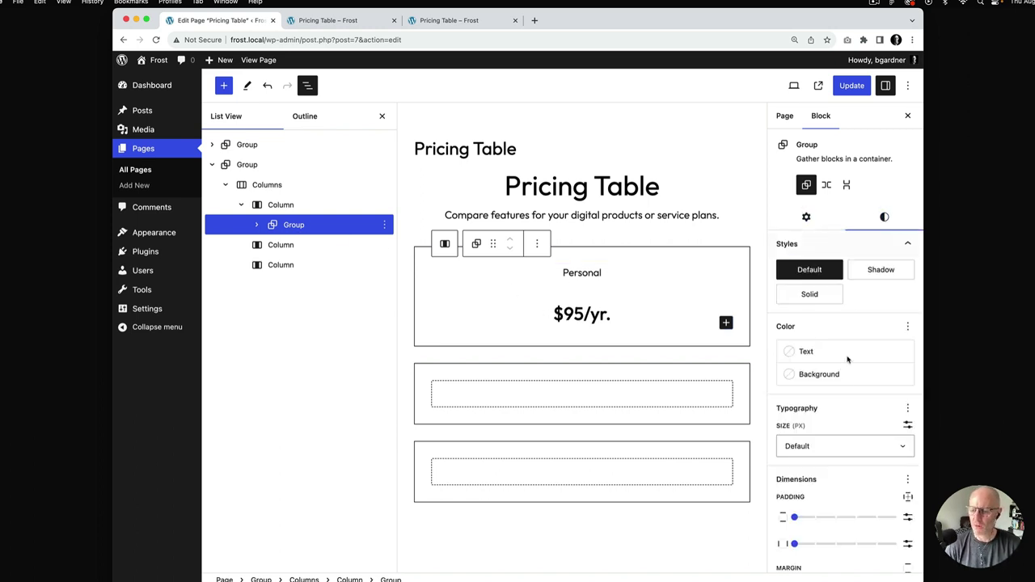
{"action": "scroll", "coordinate": [847, 372], "scroll_direction": "down", "scroll_amount": 5}
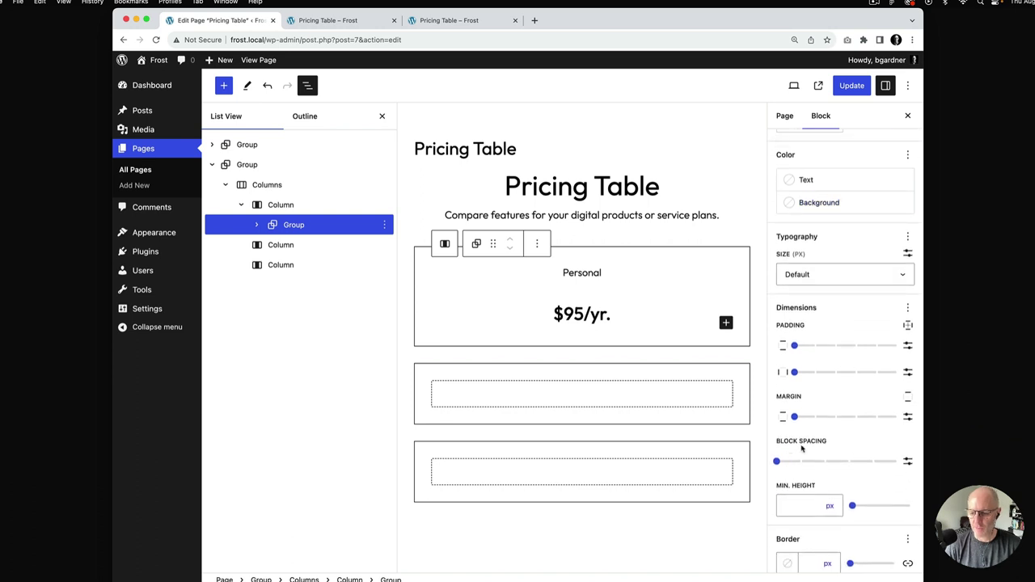
{"action": "left_click", "coordinate": [907, 461]}
{"action": "left_click", "coordinate": [792, 462]}
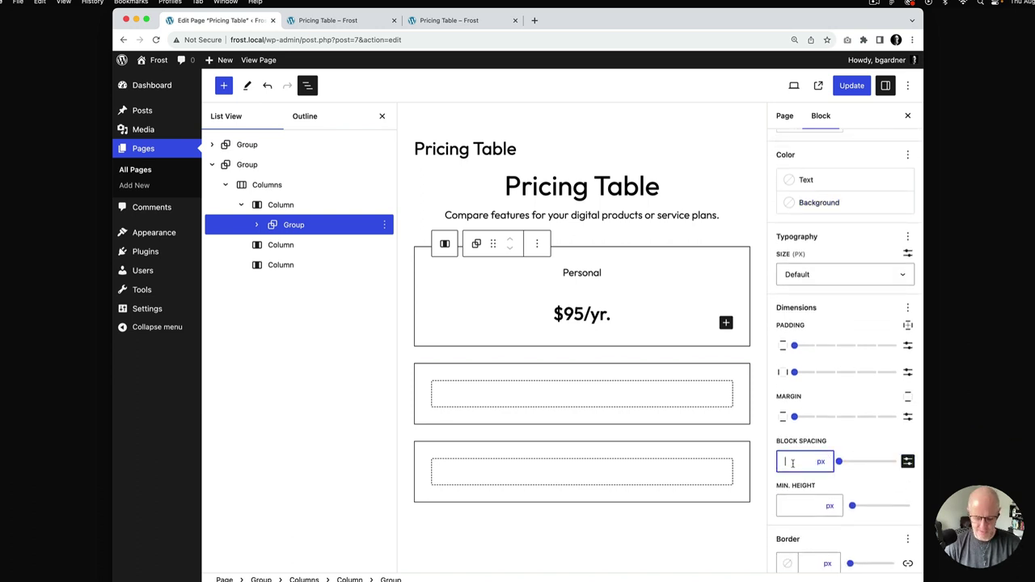
{"action": "type", "text": "10"}
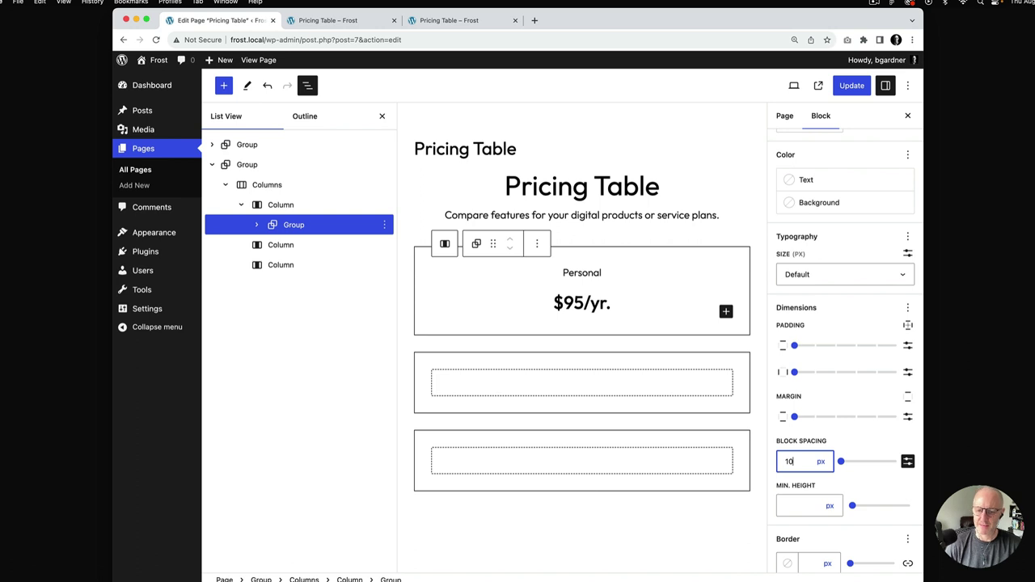
{"action": "left_click", "coordinate": [851, 85]}
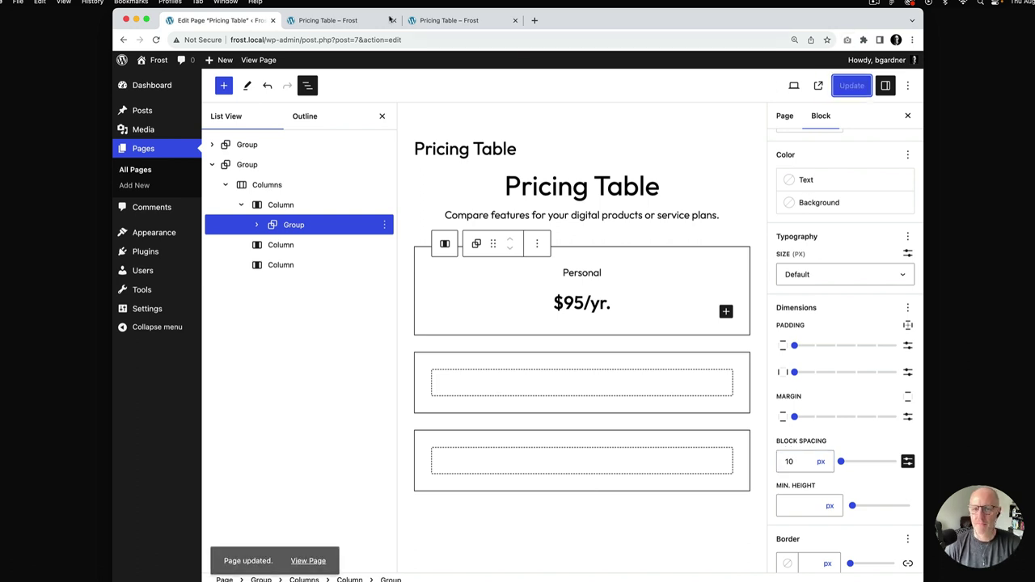
{"action": "left_click", "coordinate": [342, 23]}
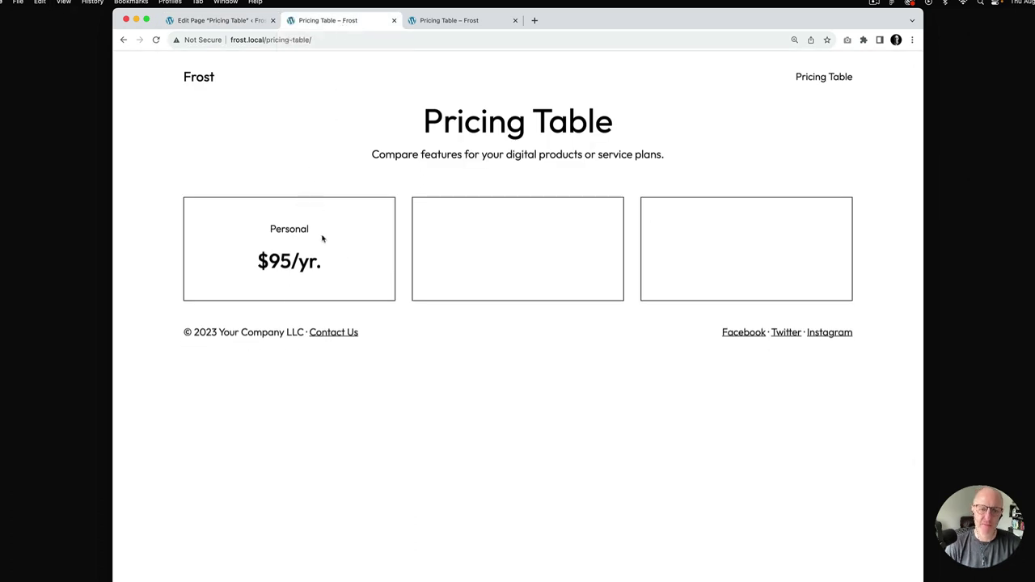
- Reduce the plan name and price group's block spacing below 10 px and compare the live page with the reference
{"action": "left_click", "coordinate": [239, 22]}
{"action": "left_click_drag", "start_coordinate": [796, 461], "coordinate": [760, 461]}
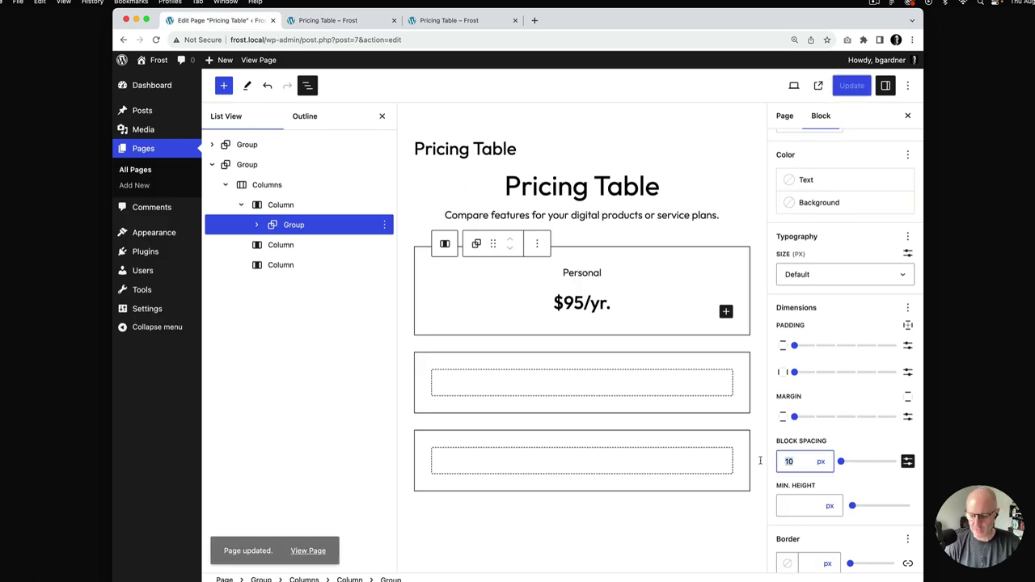
{"action": "left_click", "coordinate": [380, 22]}
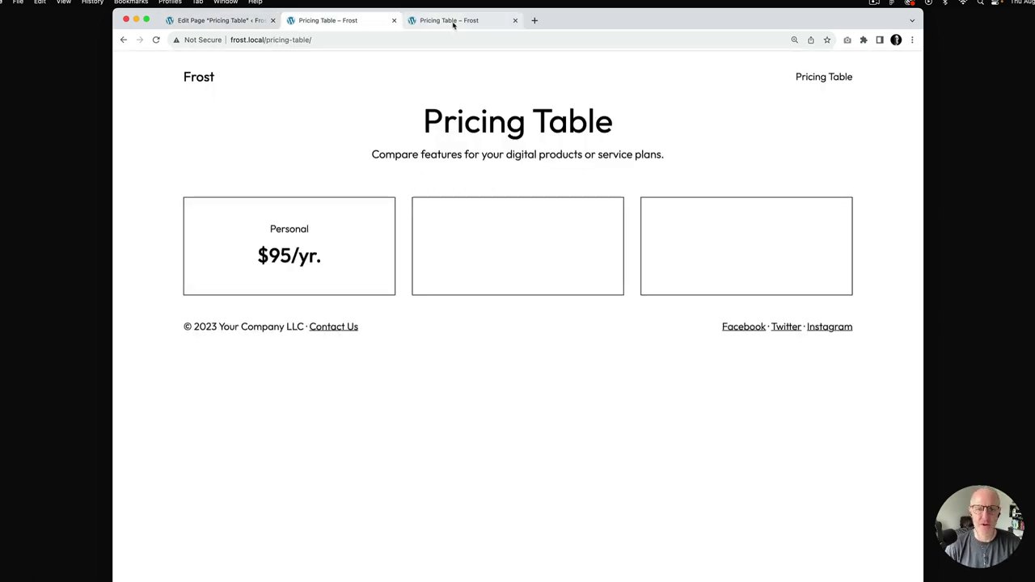
{"action": "left_click", "coordinate": [455, 24]}
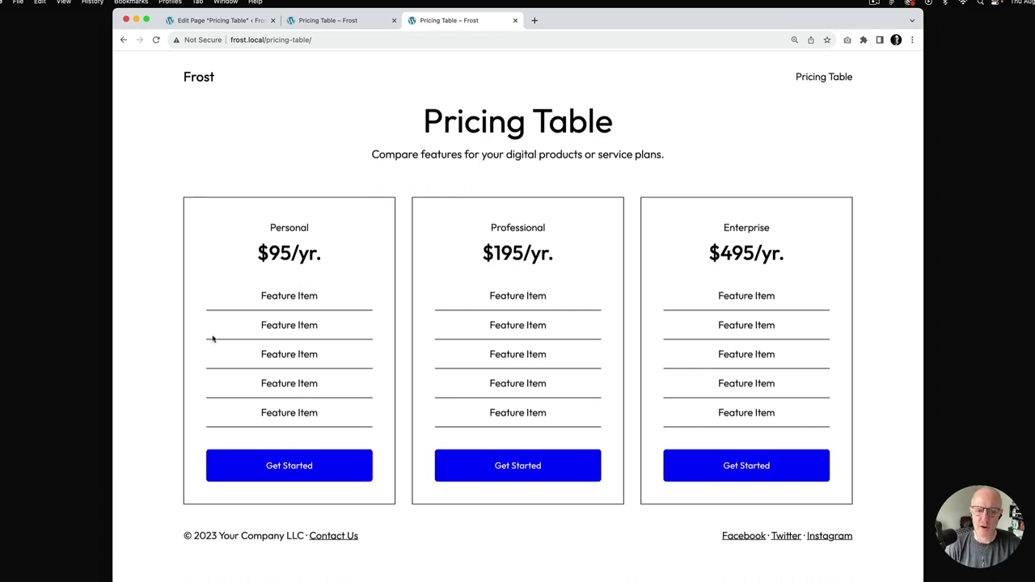
- Insert a Group block below the "$95/yr." price in the first column of the page being edited
{"action": "left_click", "coordinate": [239, 22]}
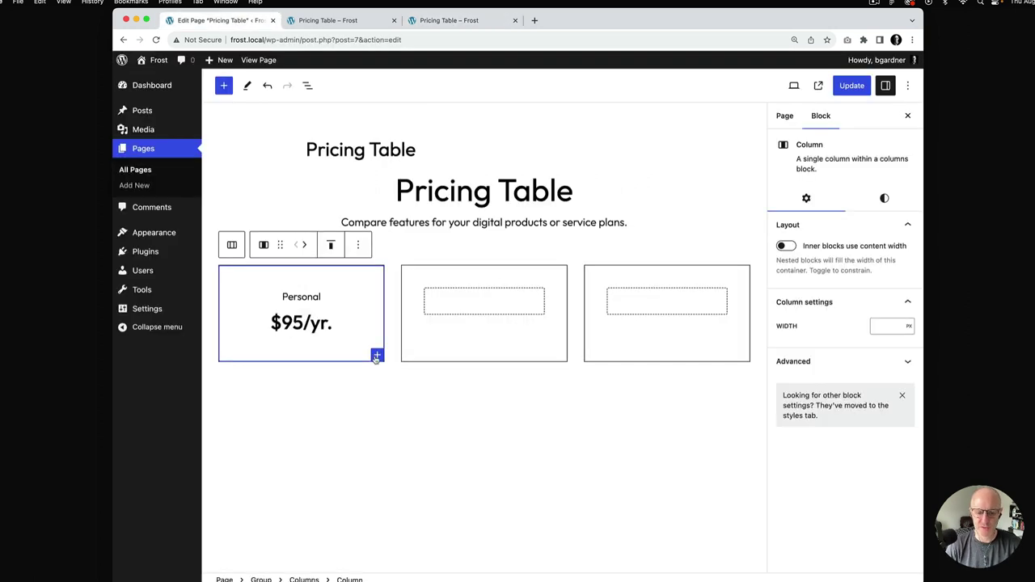
{"action": "left_click", "coordinate": [377, 355]}
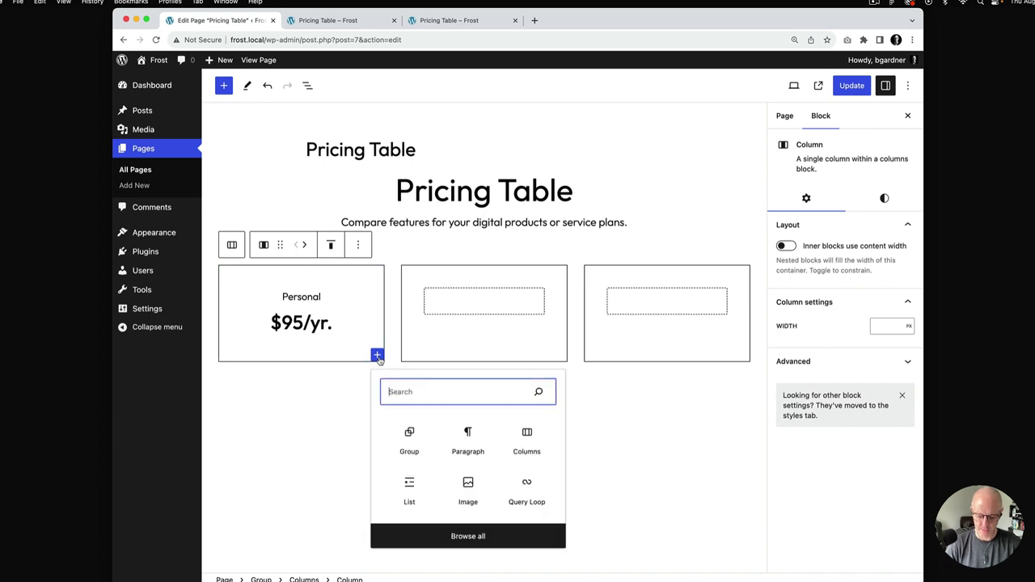
{"action": "type", "text": "gr"}
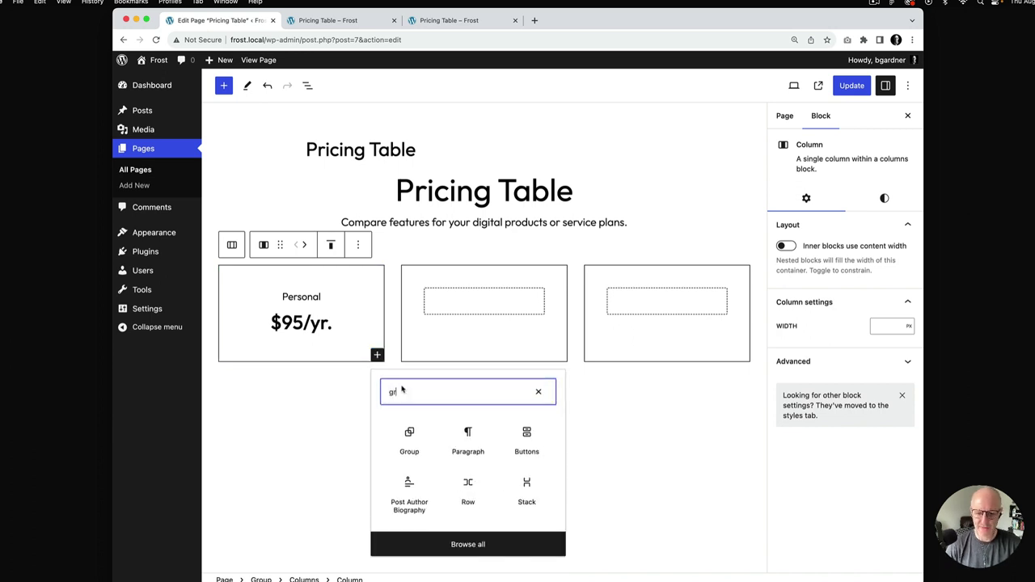
{"action": "left_click", "coordinate": [409, 437]}
{"action": "left_click", "coordinate": [283, 386]}
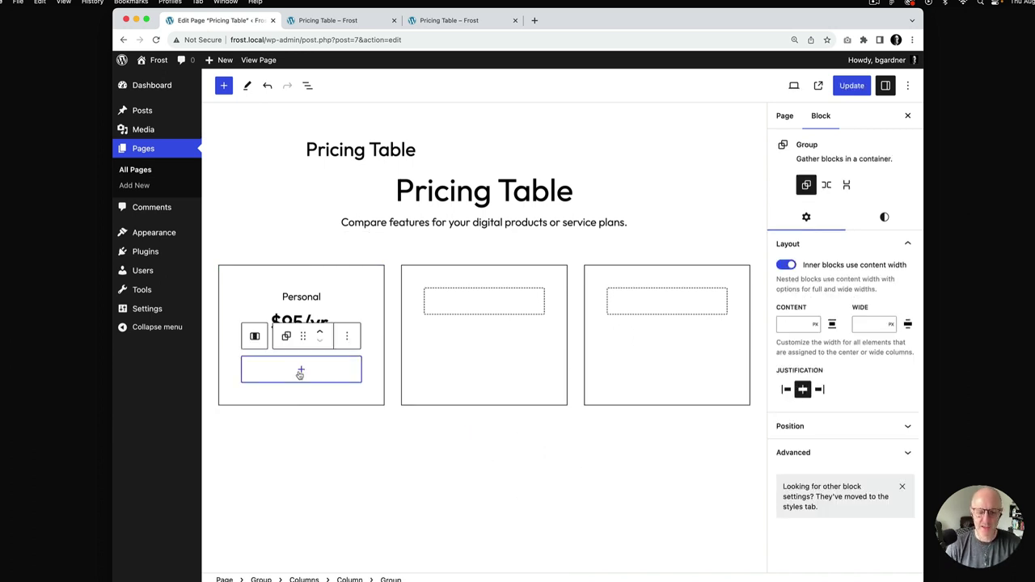
- Add a paragraph reading "Feature #1" inside the new empty group in the first column
{"action": "left_click", "coordinate": [300, 369]}
{"action": "left_click", "coordinate": [299, 459]}
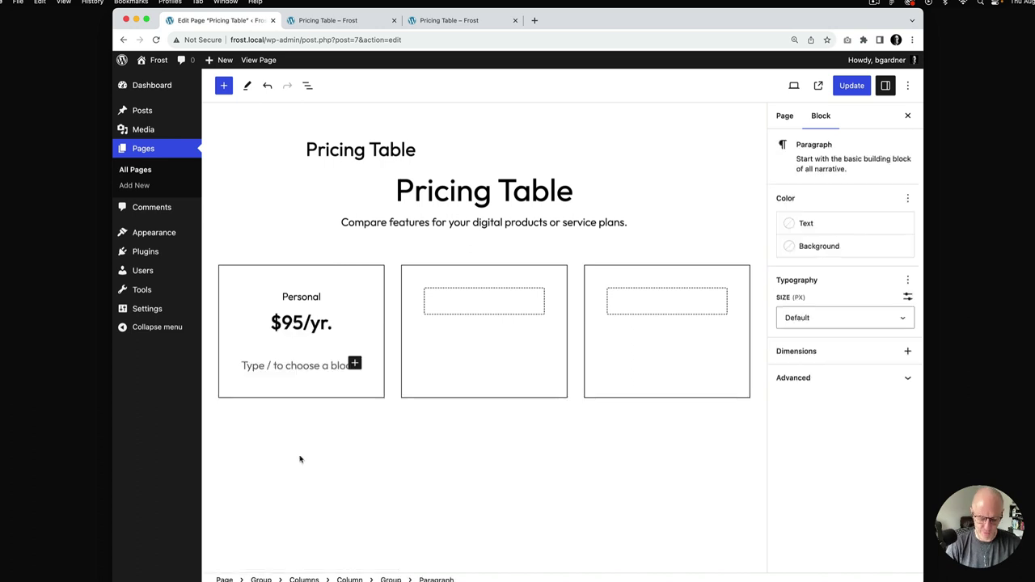
{"action": "type", "text": "Feature #"}
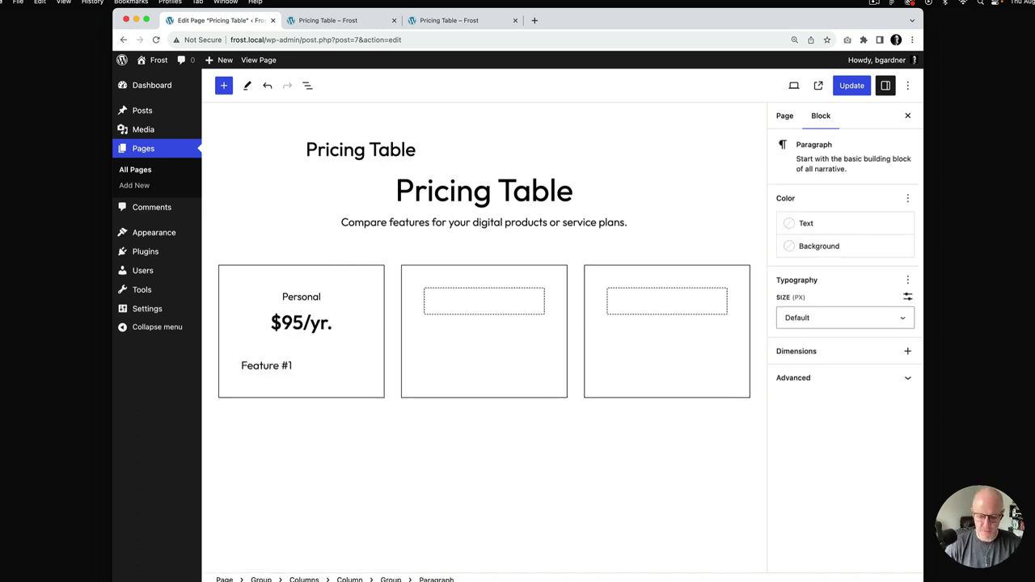
{"action": "type", "text": "1"}
- Insert a Separator block below "Feature #1" and give it the Wide Line style
{"action": "key", "text": "Return"}
{"action": "type", "text": "/se"}
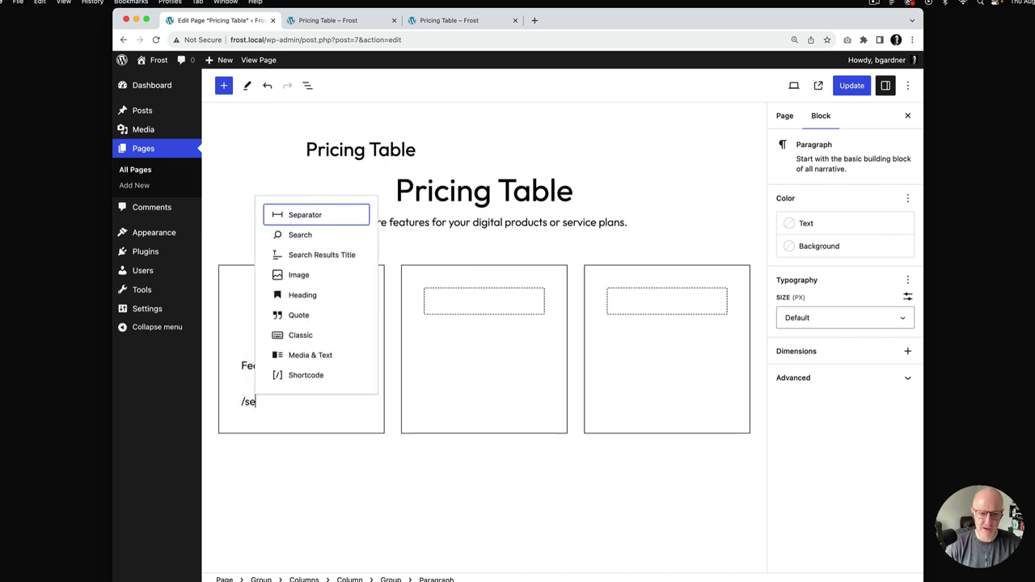
{"action": "key", "text": "Down"}
{"action": "key", "text": "Up"}
{"action": "key", "text": "Return"}
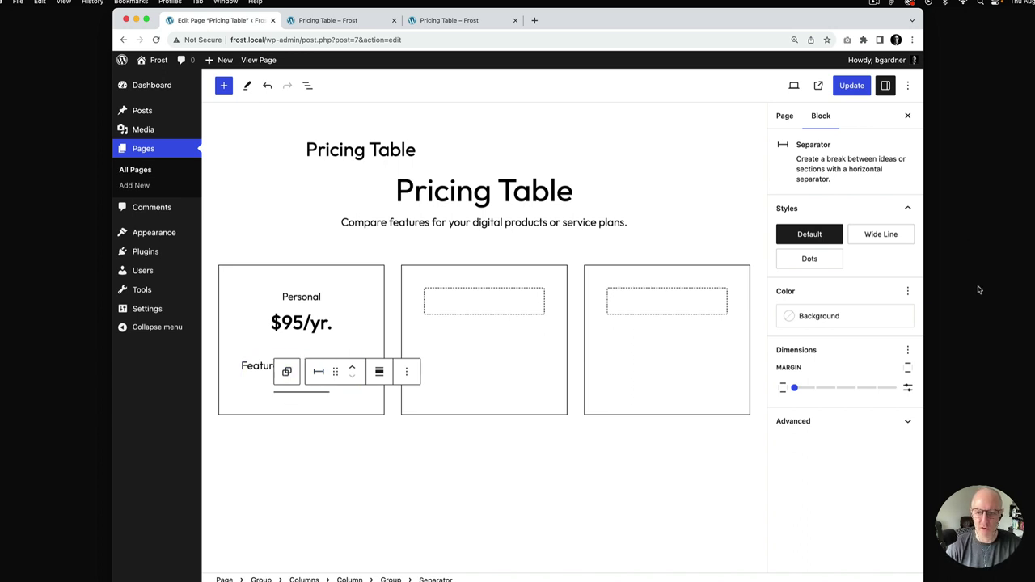
{"action": "mouse_move", "coordinate": [895, 237]}
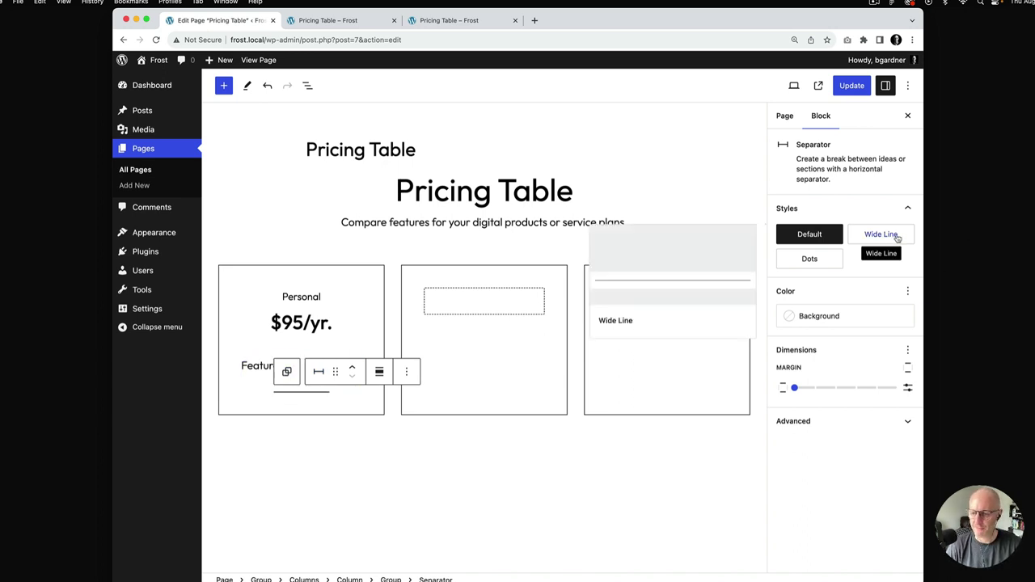
{"action": "left_click", "coordinate": [896, 237]}
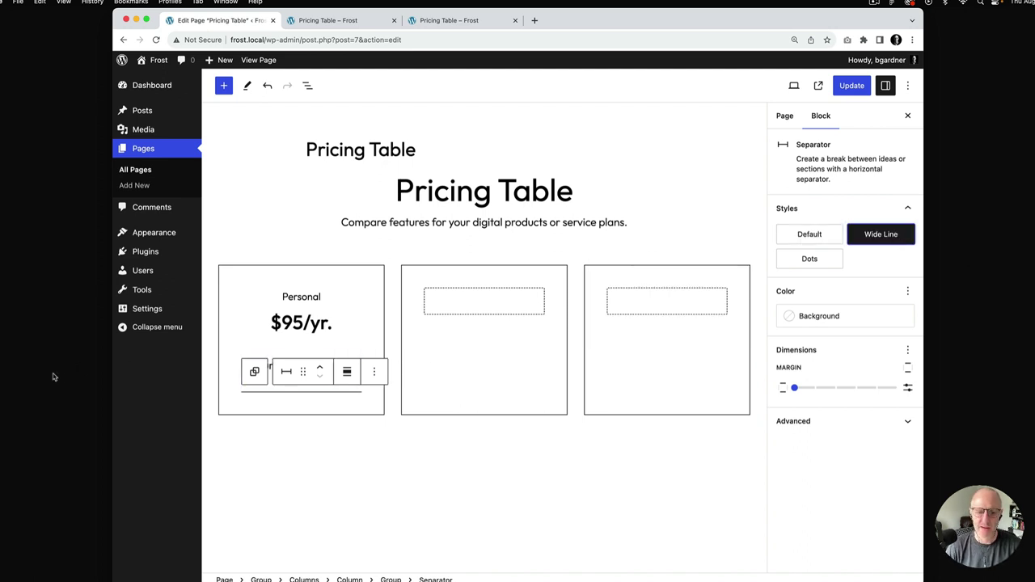
- Select the "Feature #1" paragraph together with its separator and duplicate the pair once within the group
{"action": "scroll", "coordinate": [484, 339], "scroll_direction": "down", "scroll_amount": 1}
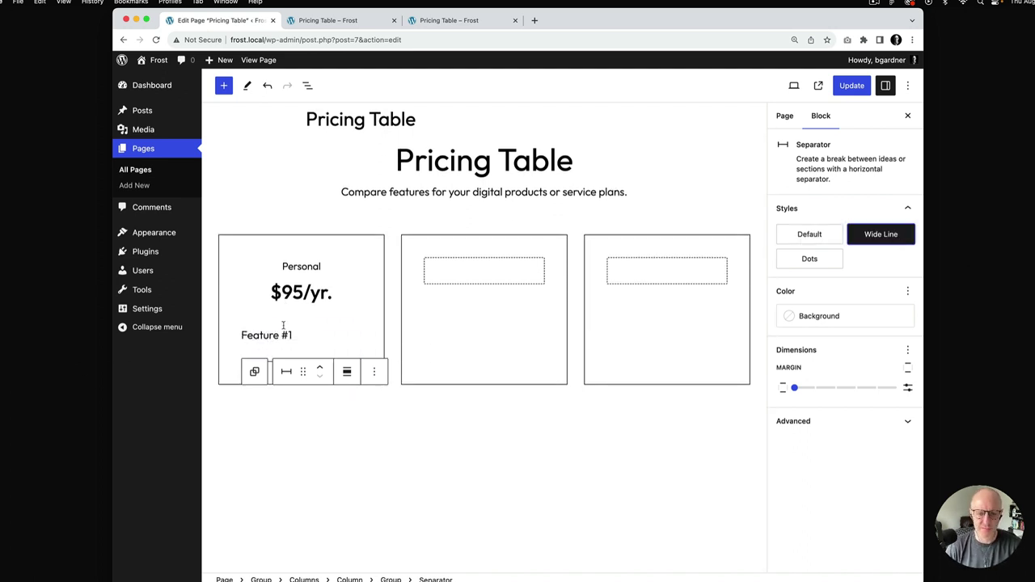
{"action": "scroll", "coordinate": [483, 340], "scroll_direction": "up", "scroll_amount": 1}
{"action": "triple_click", "coordinate": [286, 325]}
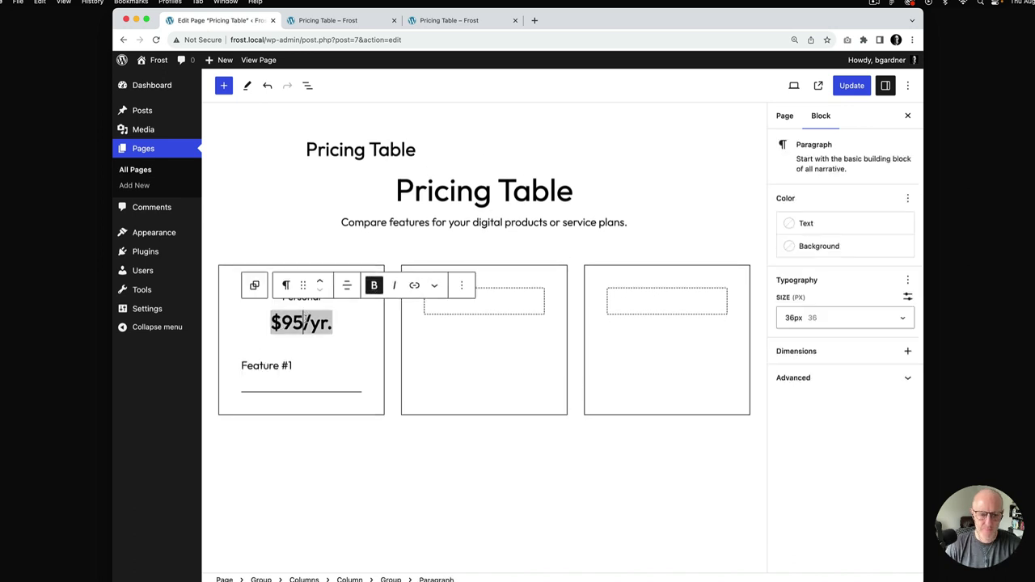
{"action": "left_click", "coordinate": [291, 365]}
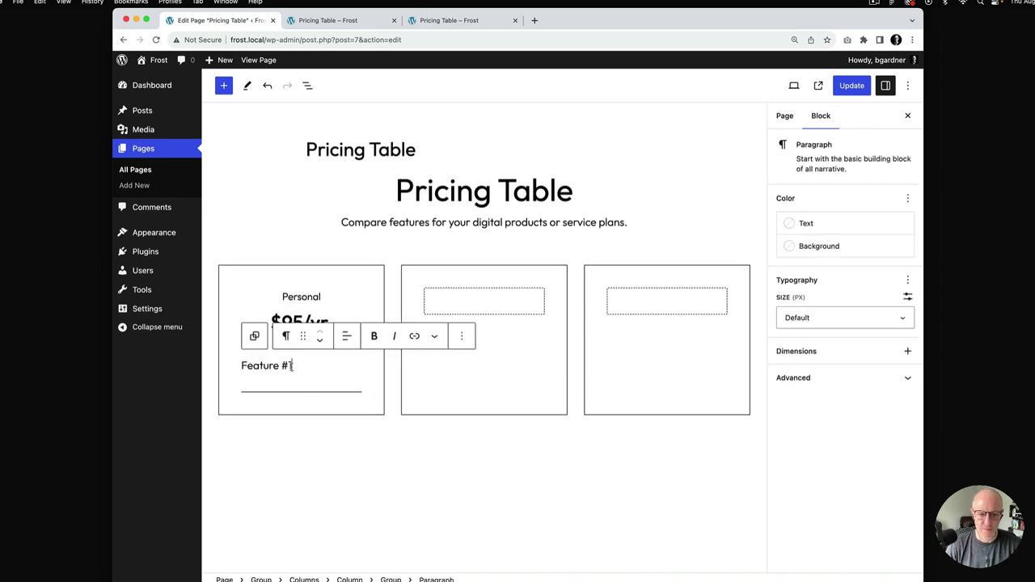
{"action": "mouse_move", "coordinate": [318, 391]}
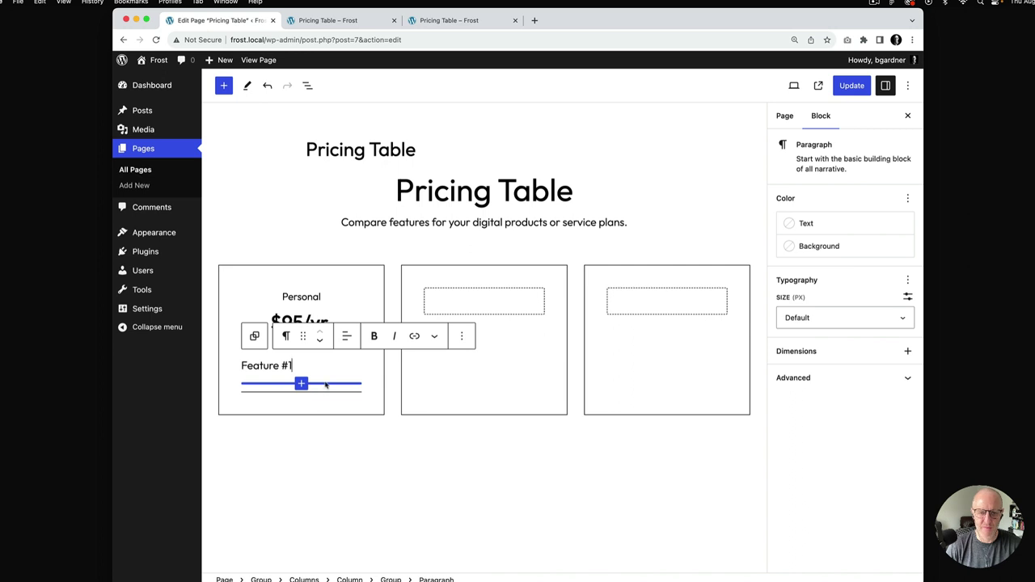
{"action": "left_click", "coordinate": [307, 85]}
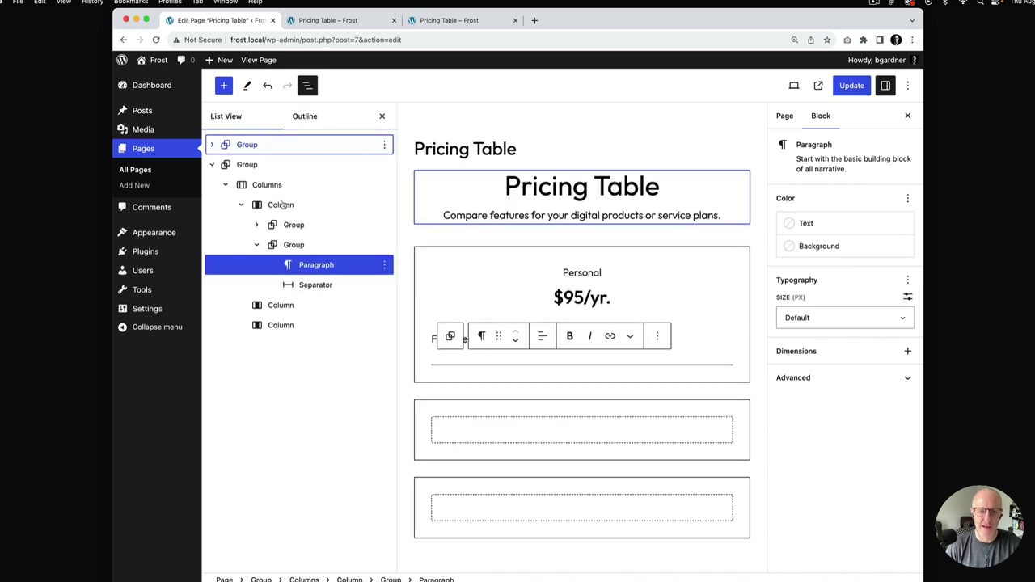
{"action": "left_click", "coordinate": [309, 266]}
{"action": "left_click", "coordinate": [319, 286], "text": "shift"}
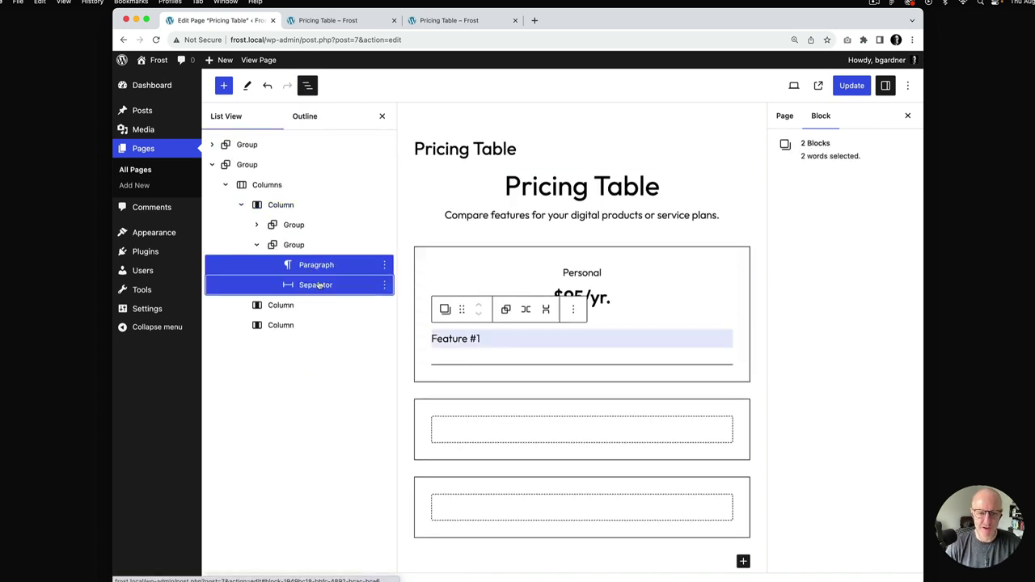
{"action": "left_click", "coordinate": [574, 310]}
{"action": "left_click", "coordinate": [596, 386]}
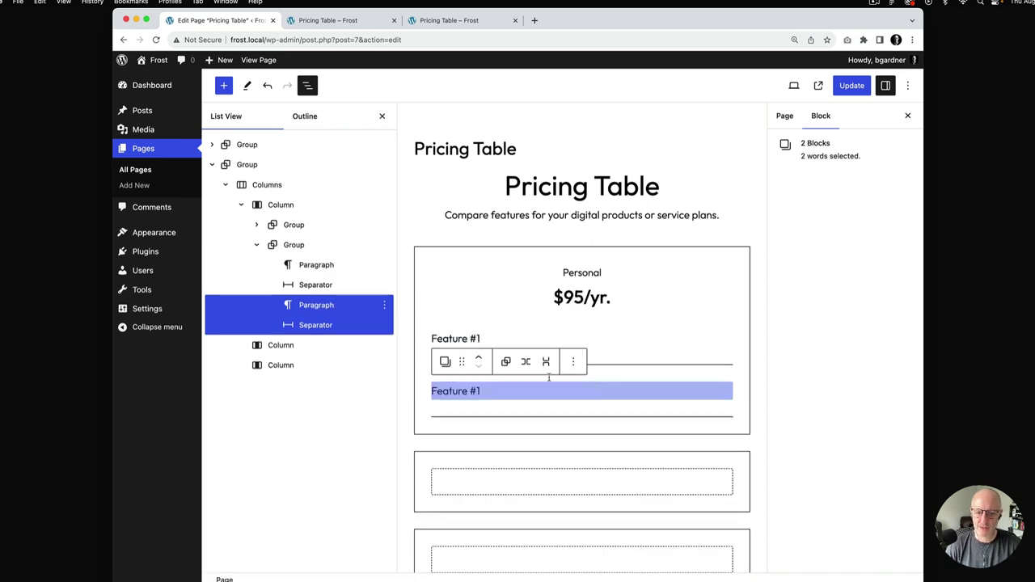
- Duplicate the selected paragraph and separator pair three more times and check the feature rows against the reference page
{"action": "left_click", "coordinate": [573, 362]}
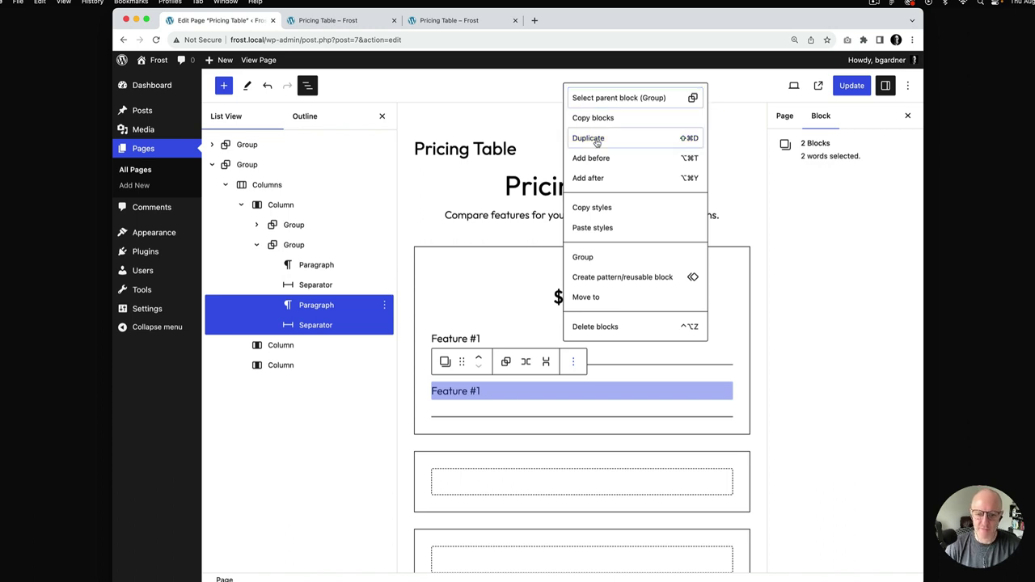
{"action": "left_click", "coordinate": [595, 140]}
{"action": "scroll", "coordinate": [469, 289], "scroll_direction": "down", "scroll_amount": 4}
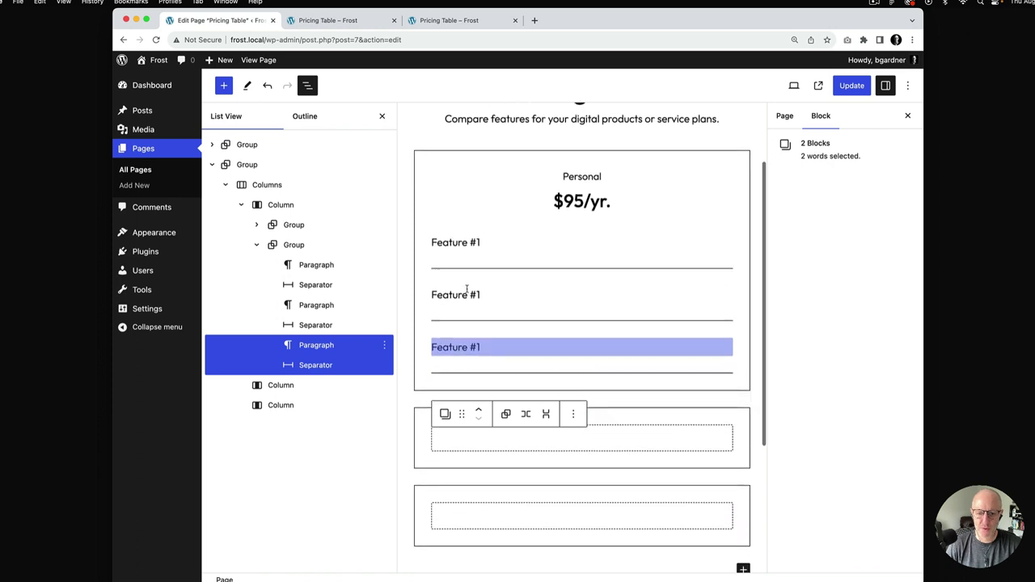
{"action": "left_click", "coordinate": [573, 415]}
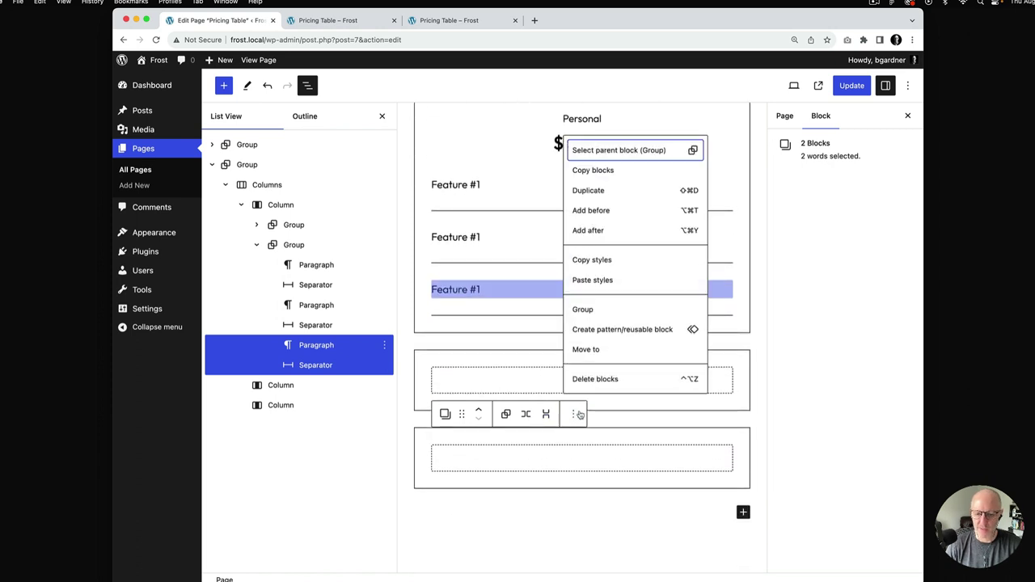
{"action": "left_click", "coordinate": [597, 194]}
{"action": "left_click", "coordinate": [572, 465]}
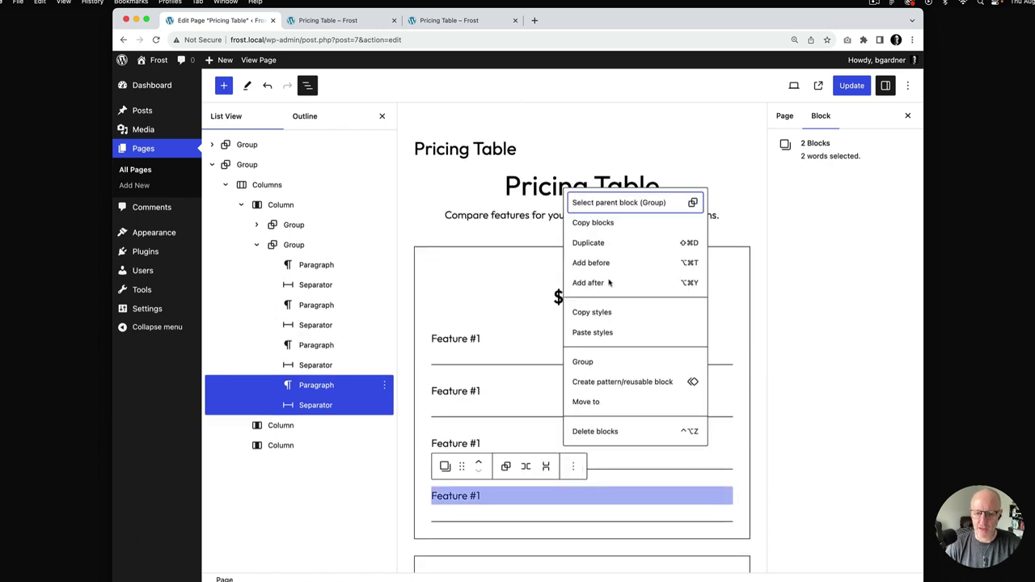
{"action": "left_click", "coordinate": [592, 241]}
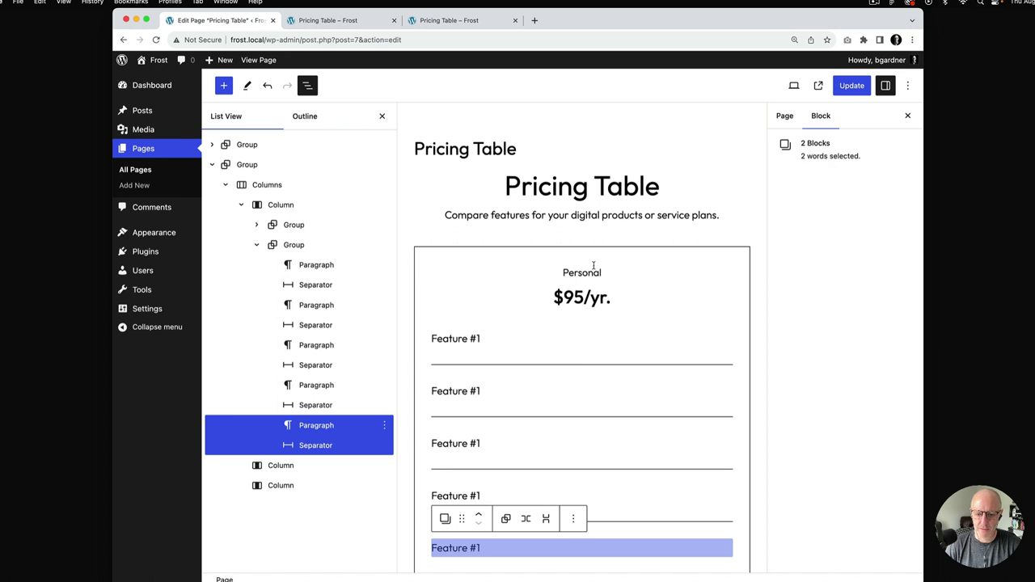
{"action": "left_click", "coordinate": [447, 22]}
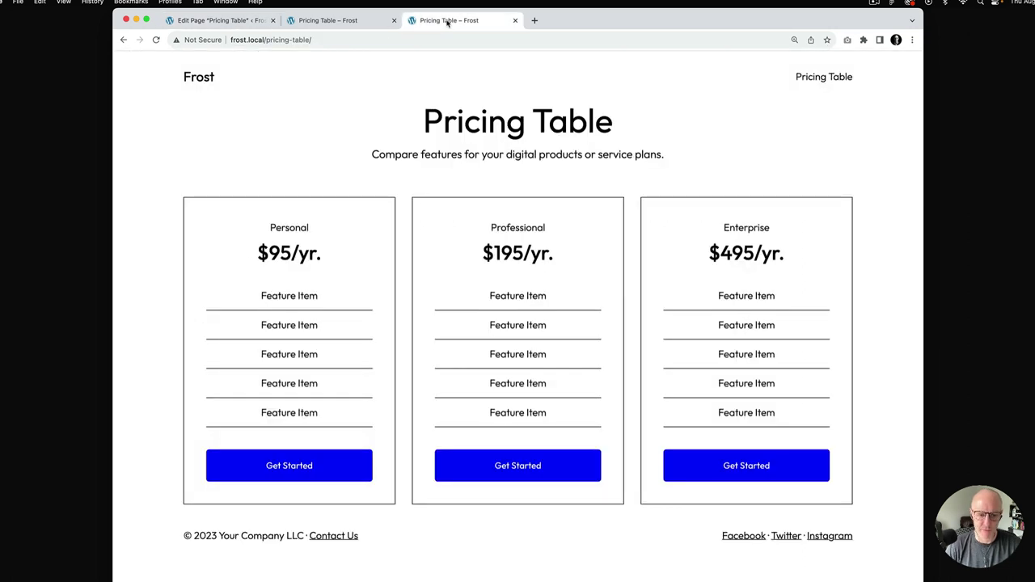
{"action": "left_click", "coordinate": [234, 20]}
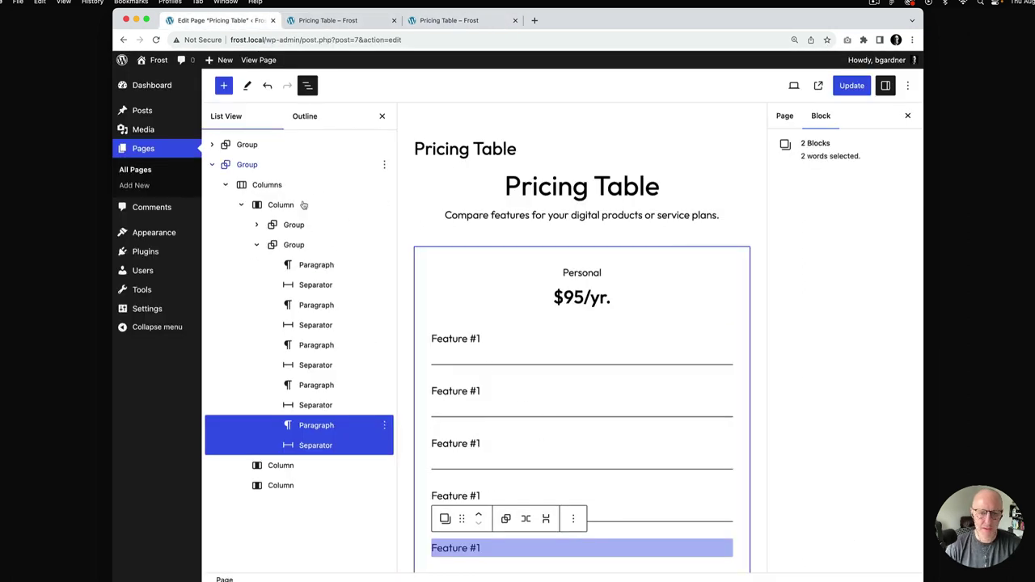
- Close the block list and renumber the four duplicated feature paragraphs as "Feature #2", "Feature #3", "Feature #4" and "Feature #5"
{"action": "left_click", "coordinate": [384, 118]}
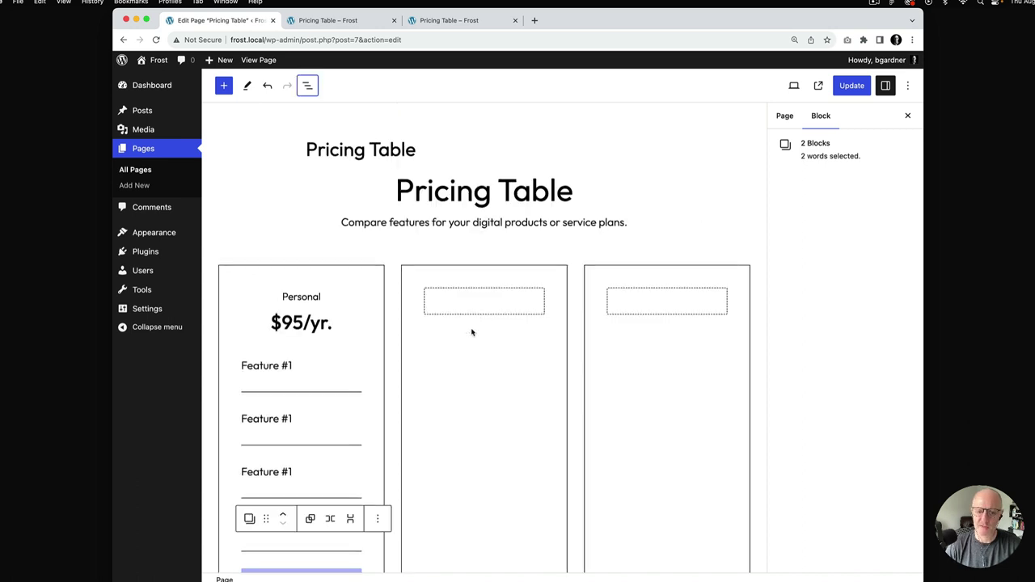
{"action": "scroll", "coordinate": [319, 165], "scroll_direction": "down", "scroll_amount": 5}
{"action": "left_click", "coordinate": [311, 177]}
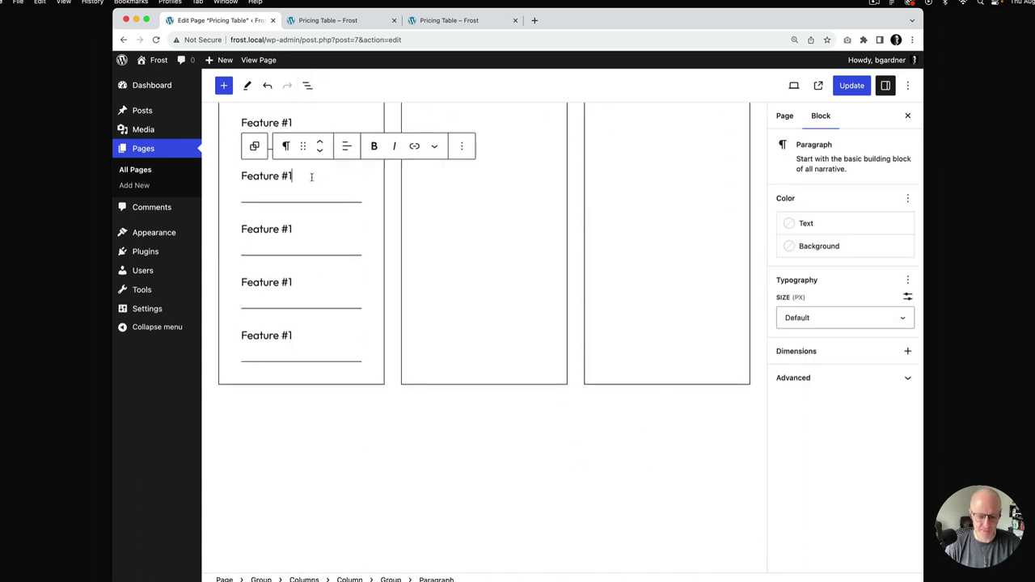
{"action": "key", "text": "BackSpace"}
{"action": "type", "text": "2"}
{"action": "left_click", "coordinate": [302, 230]}
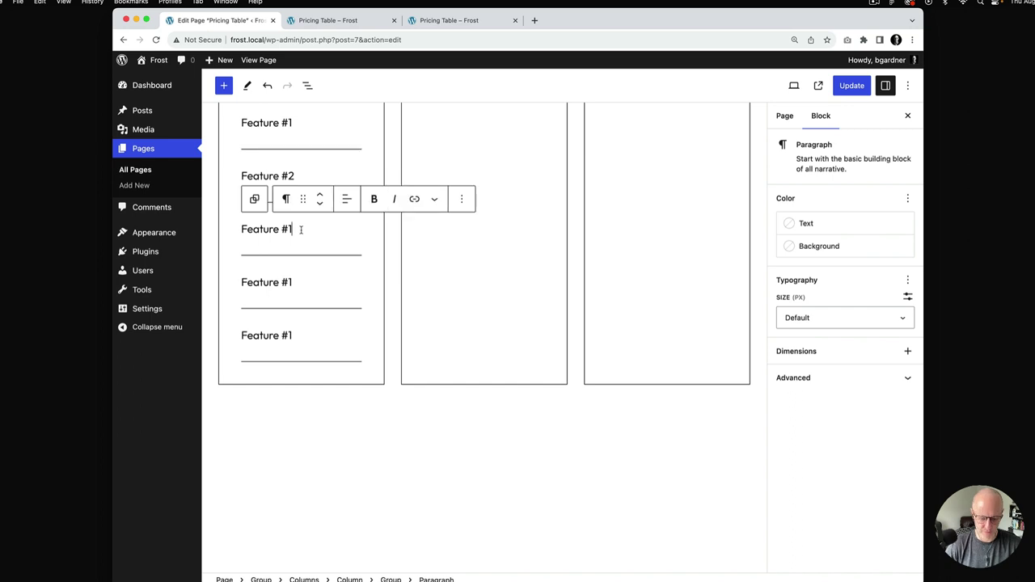
{"action": "key", "text": "BackSpace"}
{"action": "type", "text": "3"}
{"action": "left_click", "coordinate": [302, 279]}
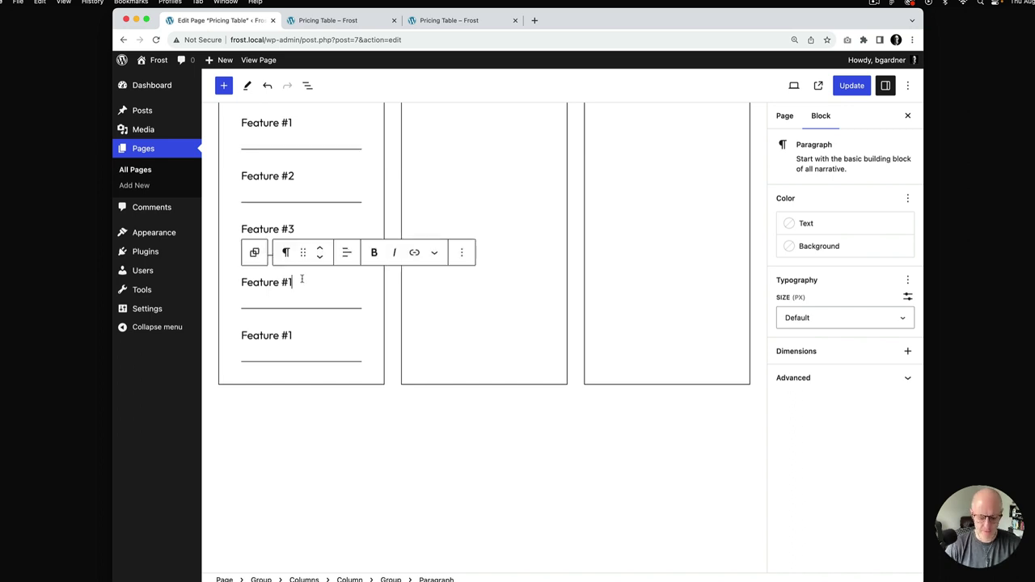
{"action": "key", "text": "BackSpace"}
{"action": "type", "text": "4"}
{"action": "left_click", "coordinate": [300, 335]}
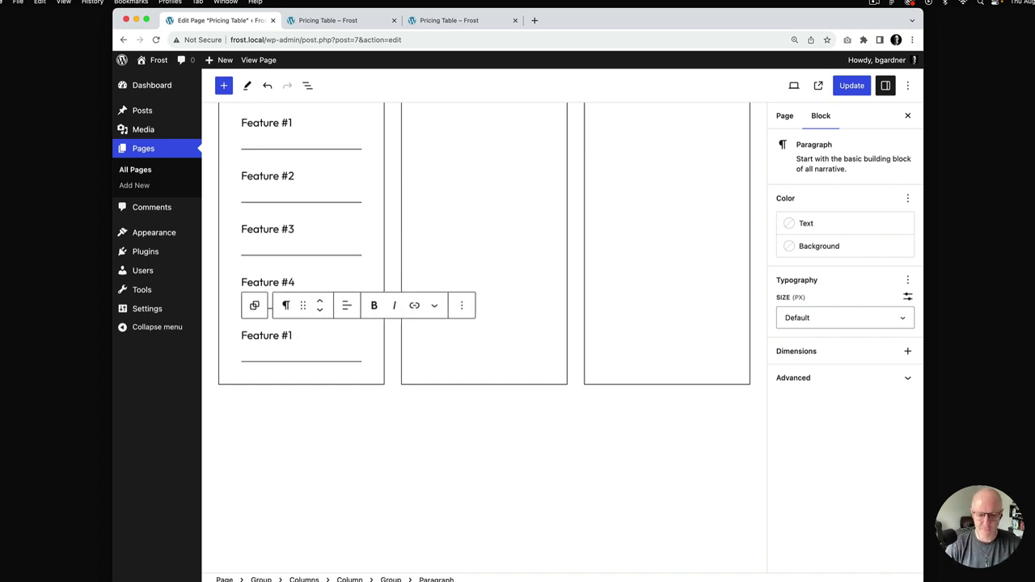
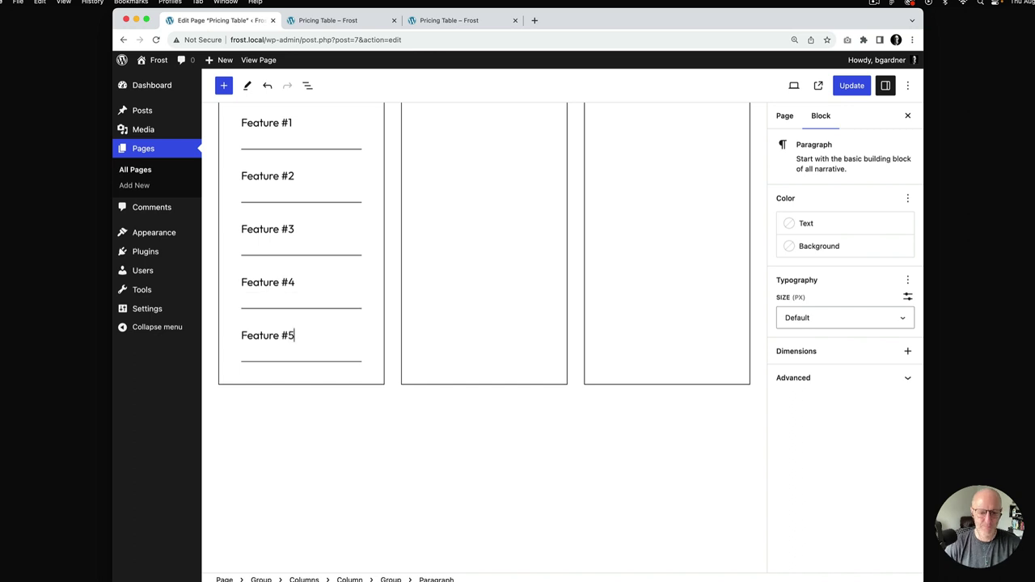
- Save the page update, reload the live page and compare its feature list with the reference page
{"action": "key", "text": "super+s"}
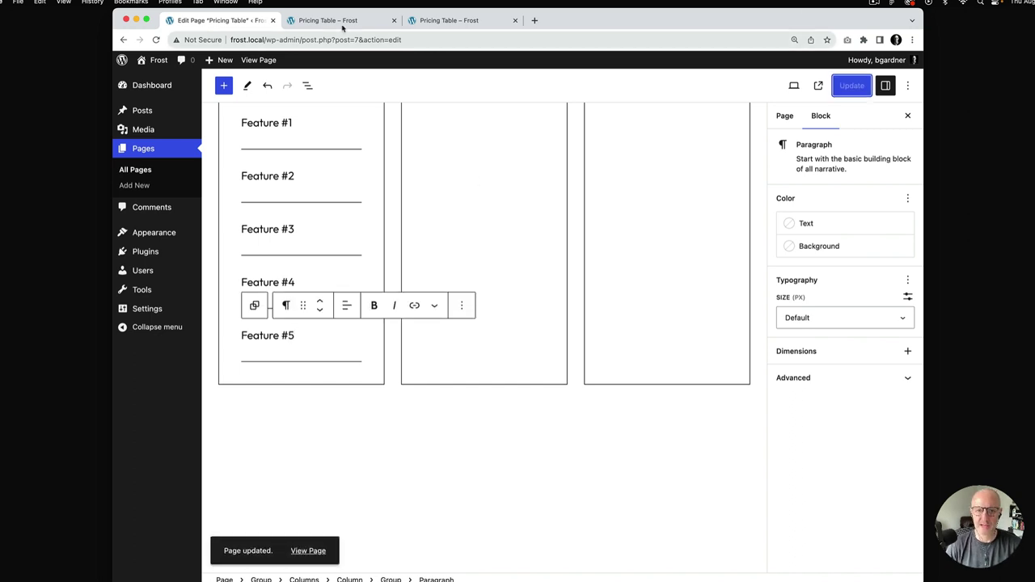
{"action": "left_click", "coordinate": [342, 24]}
{"action": "key", "text": "super+r"}
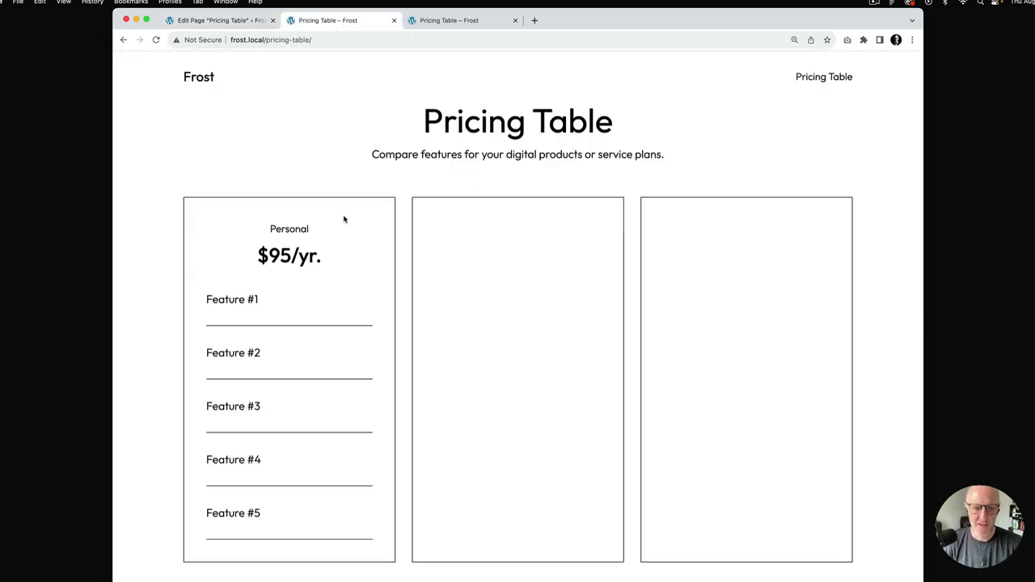
{"action": "left_click", "coordinate": [459, 22]}
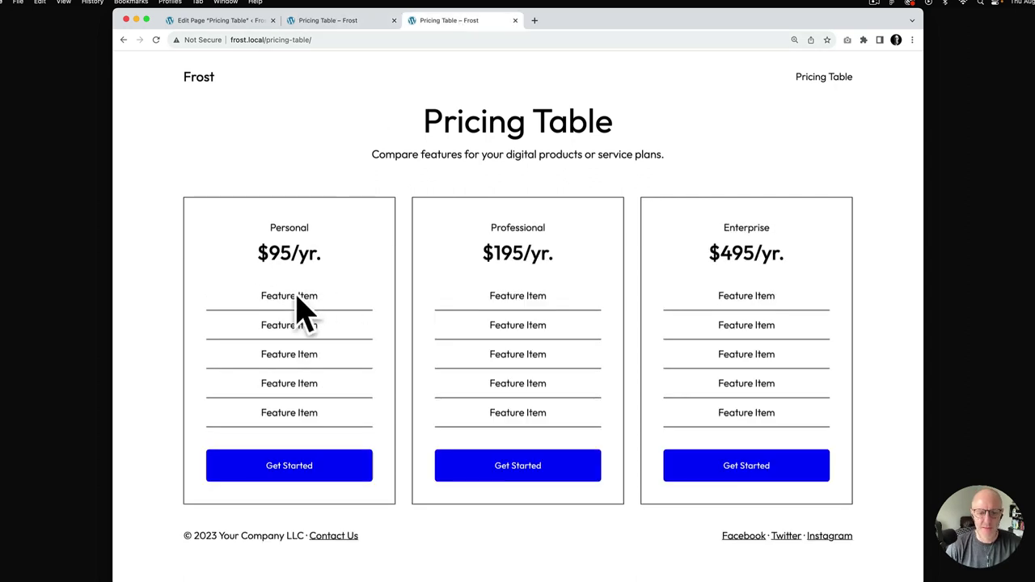
{"action": "left_click", "coordinate": [345, 25]}
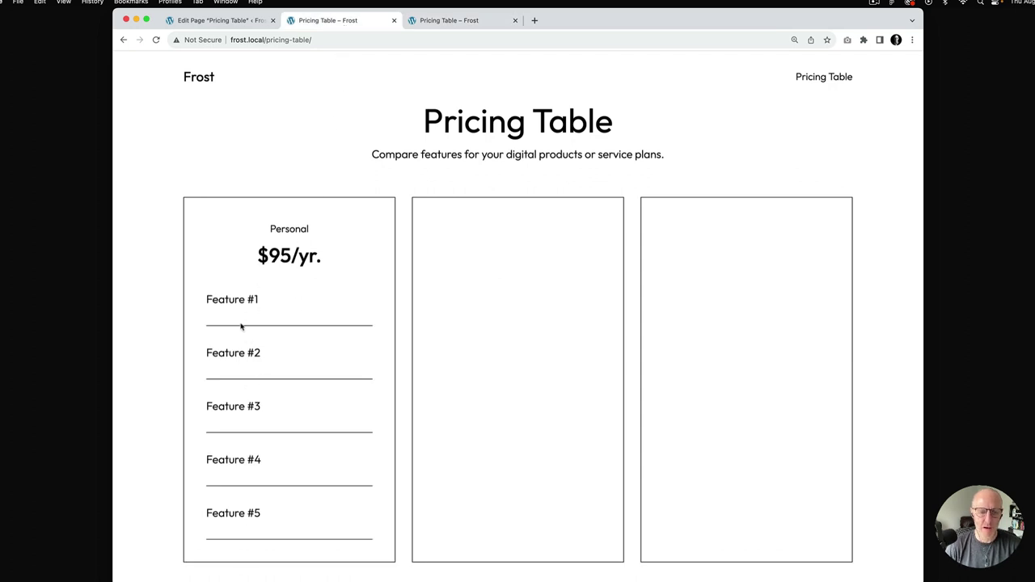
{"action": "left_click", "coordinate": [245, 21]}
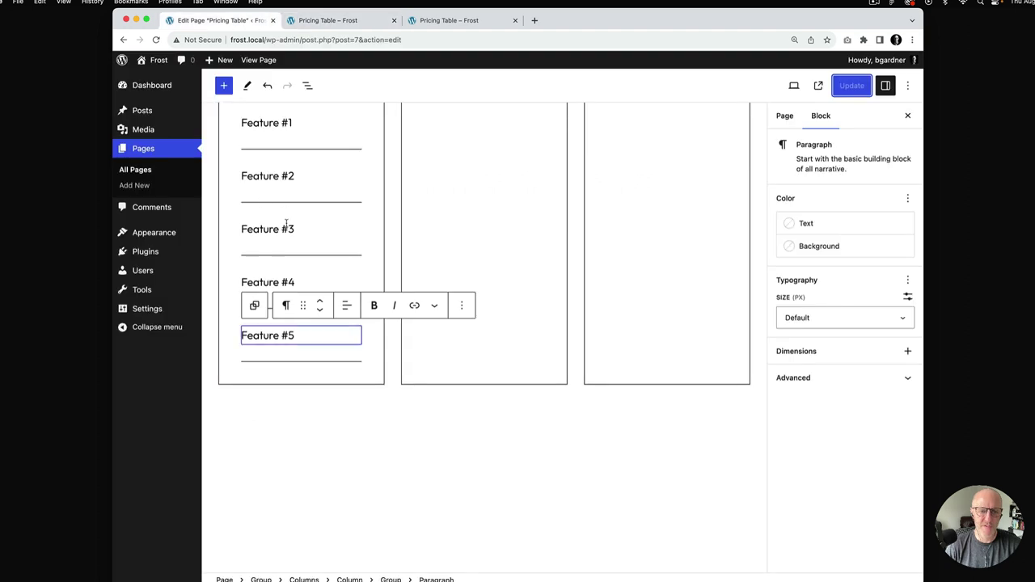
- Center-align the text of the "Feature #1", "Feature #2" and "Feature #3" paragraphs in the first column
{"action": "left_click", "coordinate": [277, 123]}
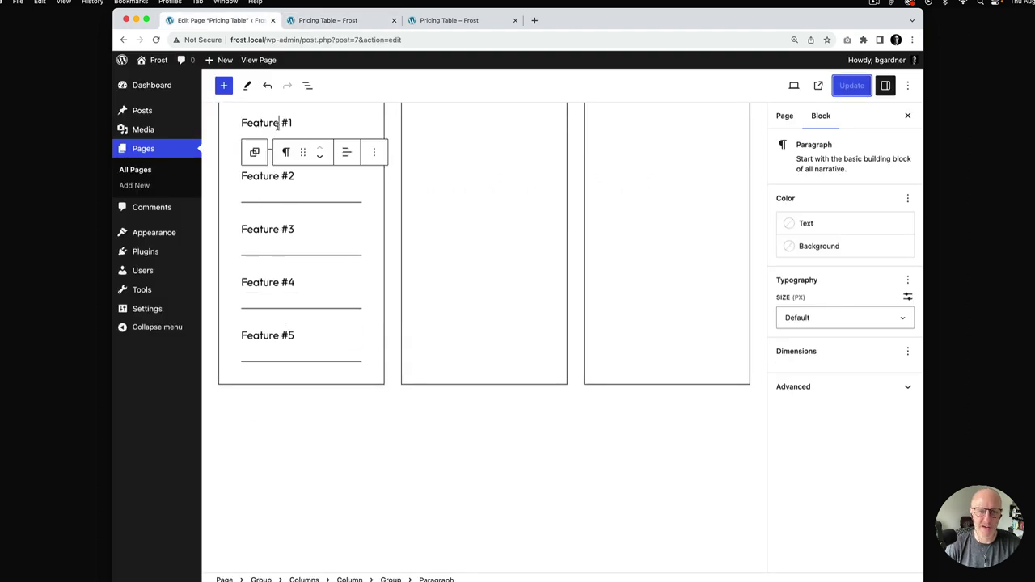
{"action": "left_click", "coordinate": [346, 152]}
{"action": "left_click", "coordinate": [370, 207]}
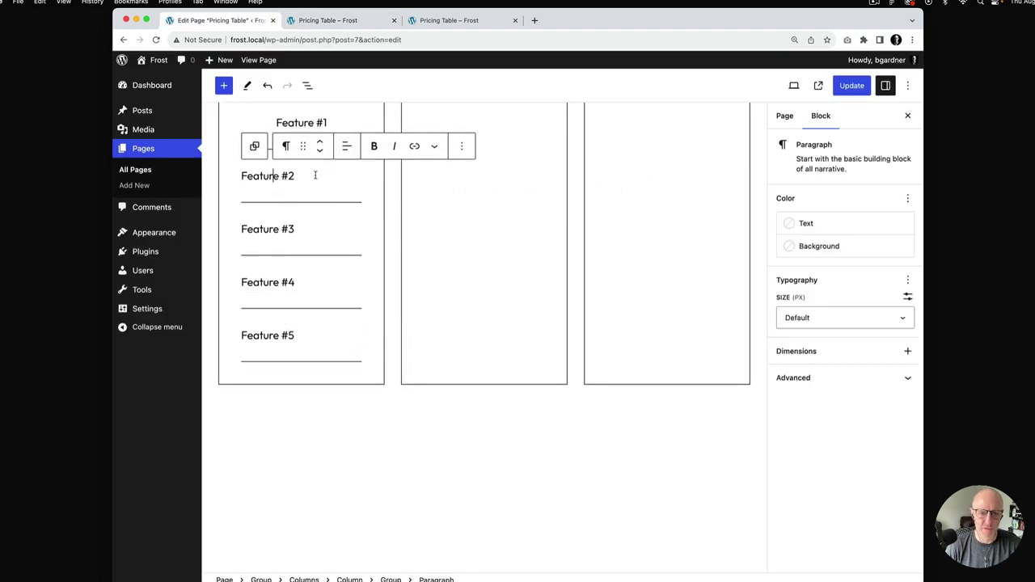
{"action": "left_click", "coordinate": [346, 152]}
{"action": "left_click", "coordinate": [363, 203]}
{"action": "left_click", "coordinate": [288, 229]}
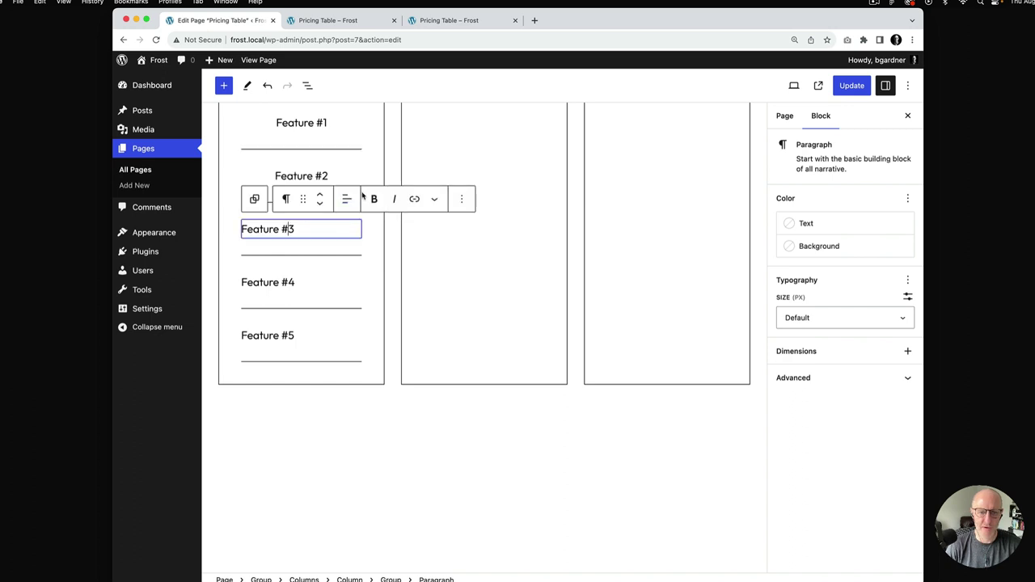
{"action": "left_click", "coordinate": [347, 200]}
{"action": "left_click", "coordinate": [377, 253]}
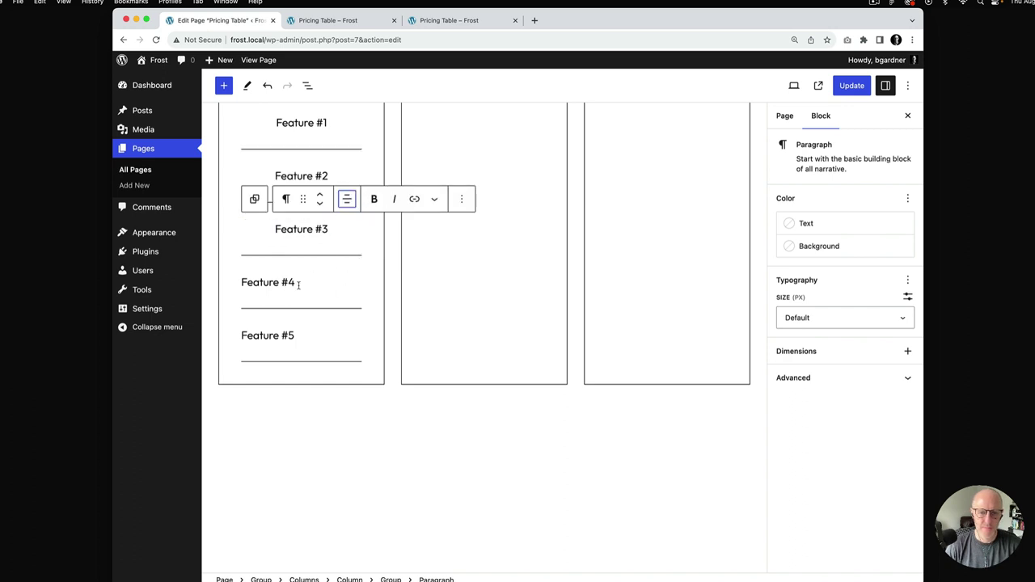
- Center-align the text of the "Feature #4" and "Feature #5" paragraphs
{"action": "left_click", "coordinate": [288, 283]}
{"action": "left_click", "coordinate": [347, 252]}
{"action": "left_click", "coordinate": [377, 306]}
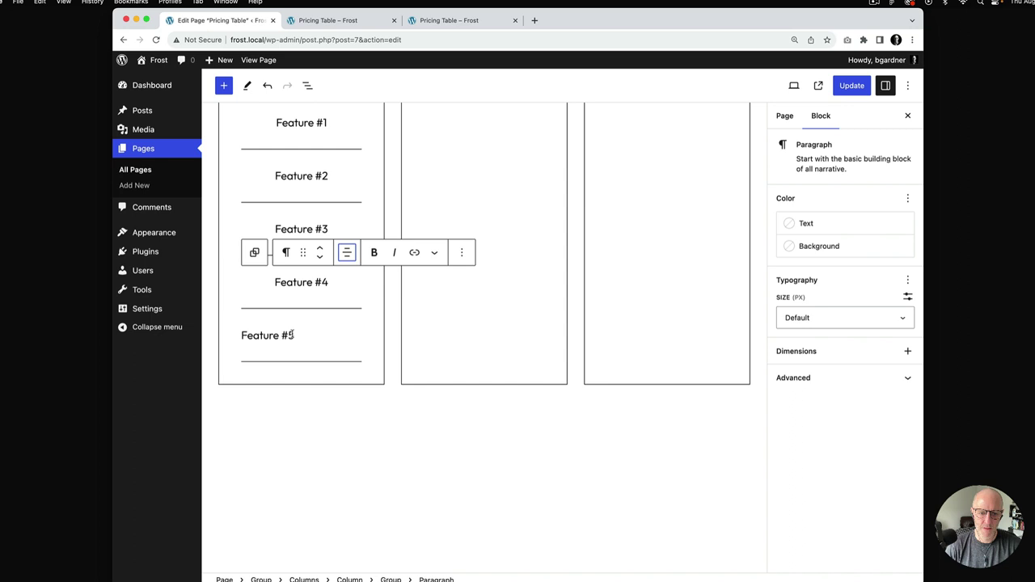
{"action": "left_click", "coordinate": [290, 335]}
{"action": "left_click", "coordinate": [346, 305]}
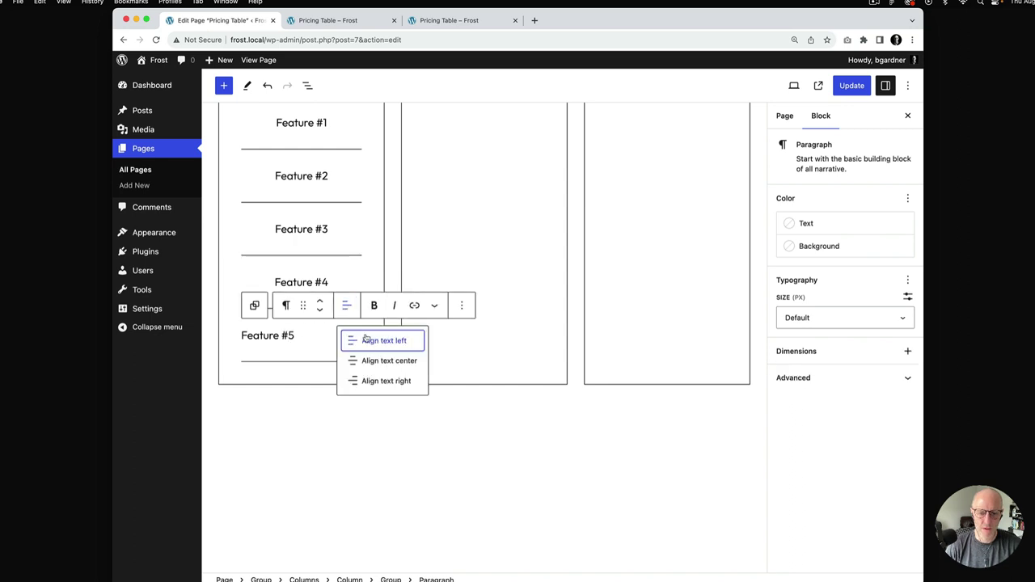
{"action": "left_click", "coordinate": [378, 362]}
- Select the group that holds the feature paragraphs and separators and set its block spacing to 10 px
{"action": "scroll", "coordinate": [326, 279], "scroll_direction": "up", "scroll_amount": 4}
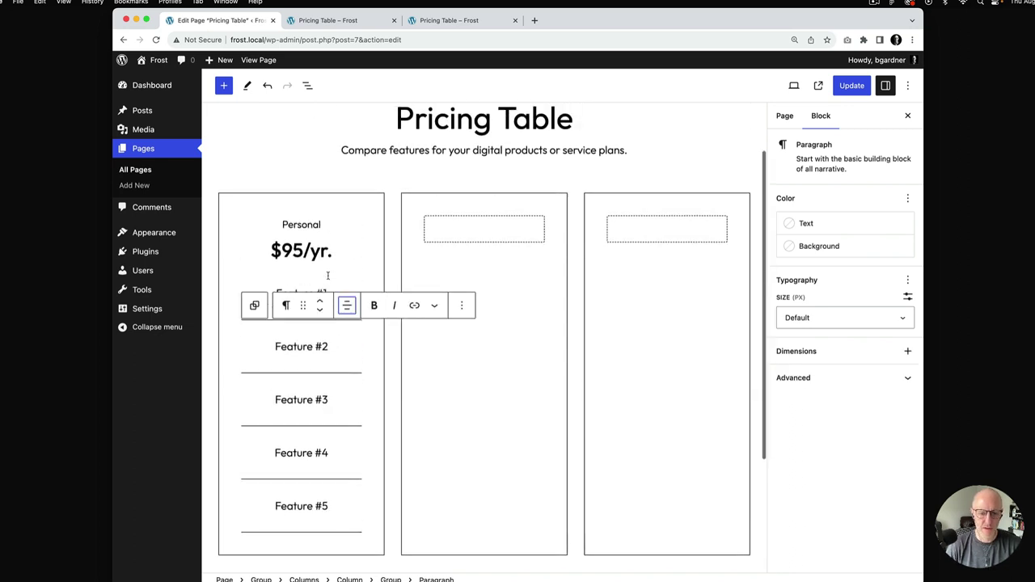
{"action": "left_click", "coordinate": [308, 86]}
{"action": "left_click", "coordinate": [291, 246]}
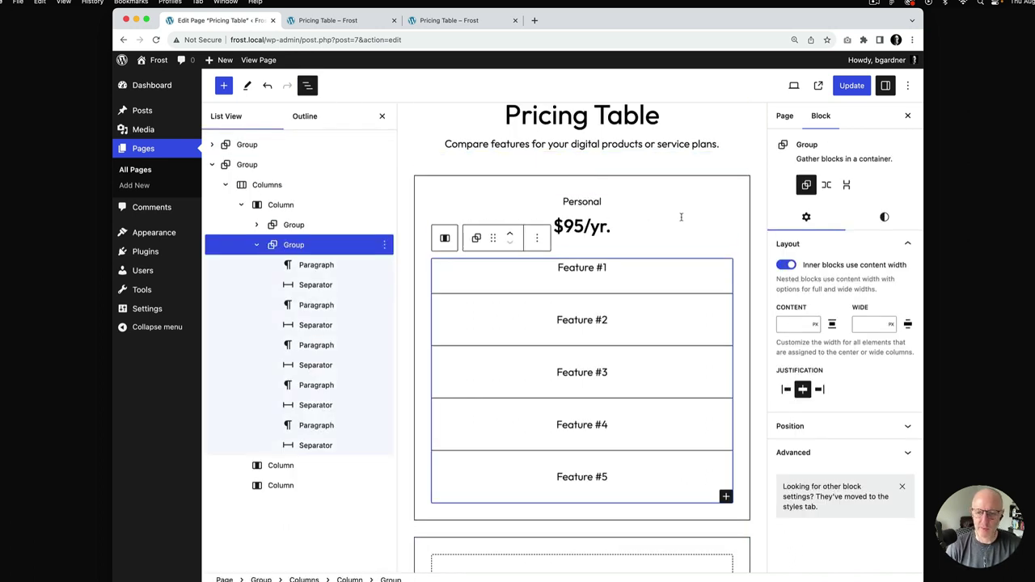
{"action": "left_click", "coordinate": [883, 217]}
{"action": "scroll", "coordinate": [851, 445], "scroll_direction": "down", "scroll_amount": 2}
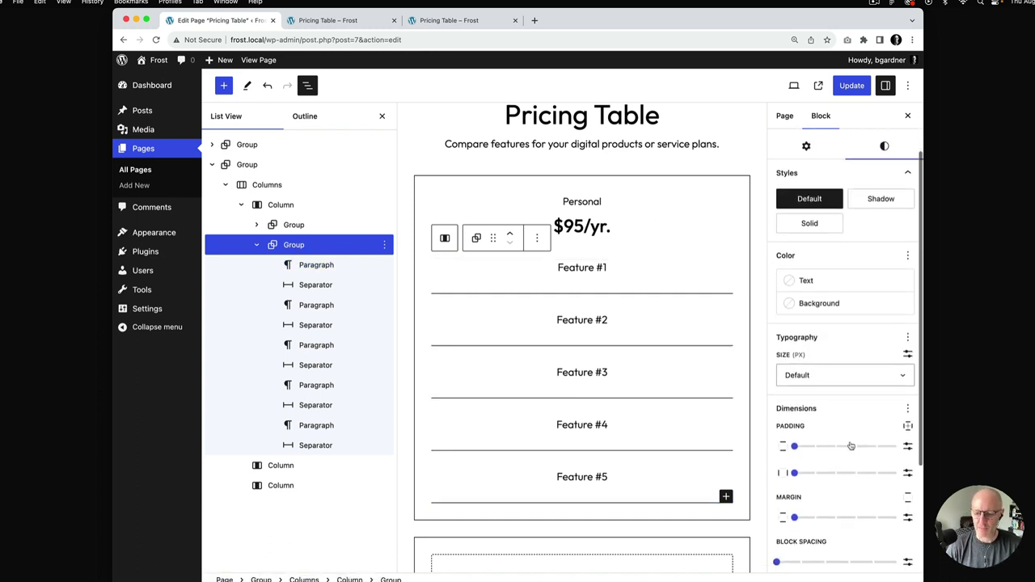
{"action": "scroll", "coordinate": [851, 446], "scroll_direction": "down", "scroll_amount": 2}
{"action": "left_click", "coordinate": [907, 448]}
{"action": "left_click", "coordinate": [789, 449]}
{"action": "type", "text": "10"}
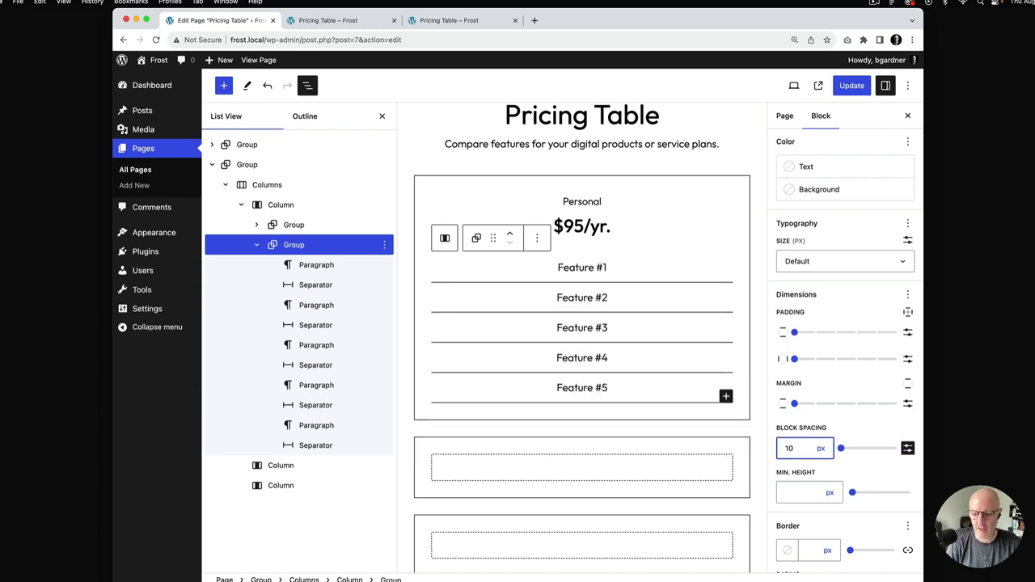
- Save the page update, reload the live page and compare the centered feature list with the reference page
{"action": "left_click", "coordinate": [852, 87]}
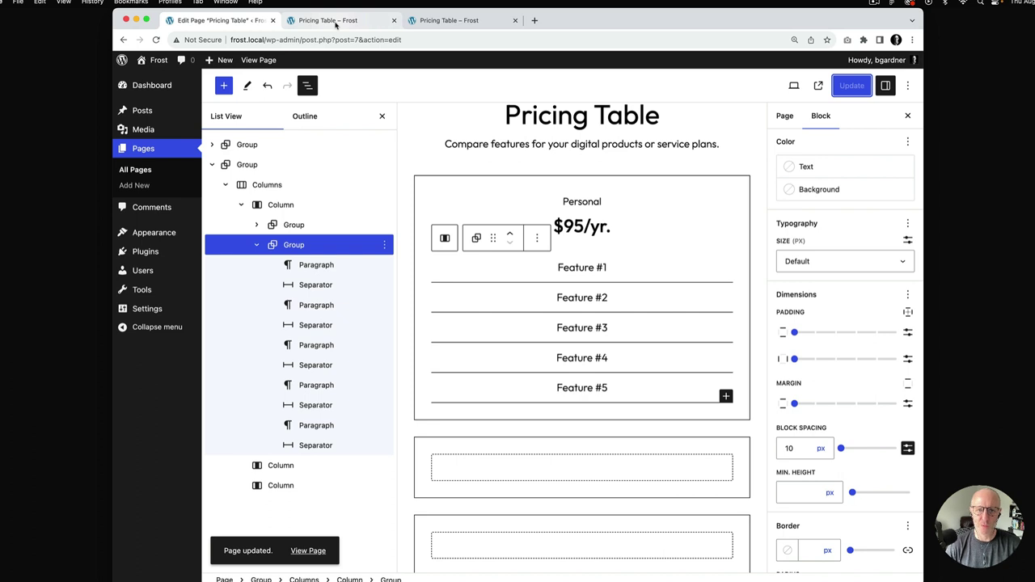
{"action": "left_click", "coordinate": [336, 20]}
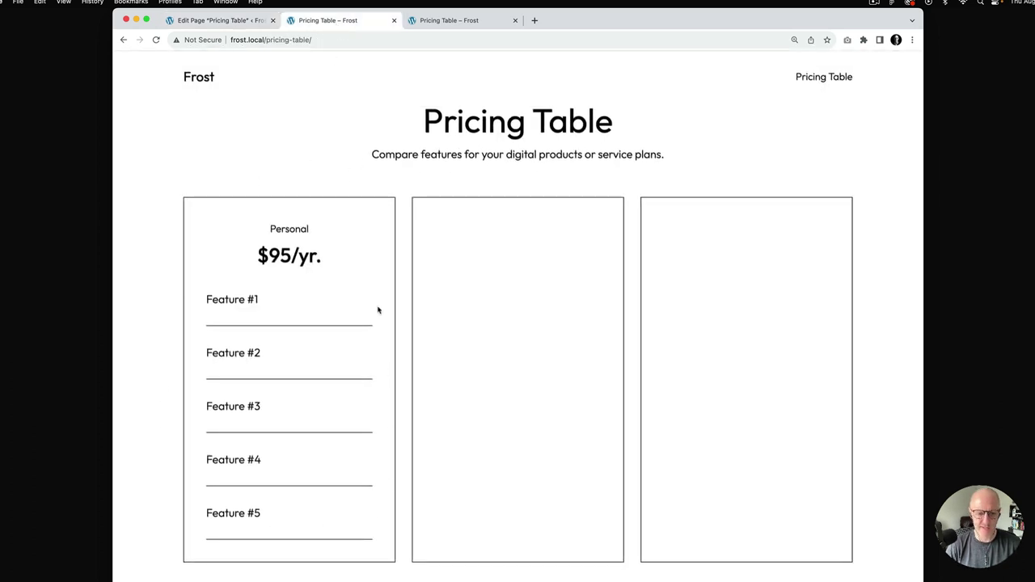
{"action": "key", "text": "super+r"}
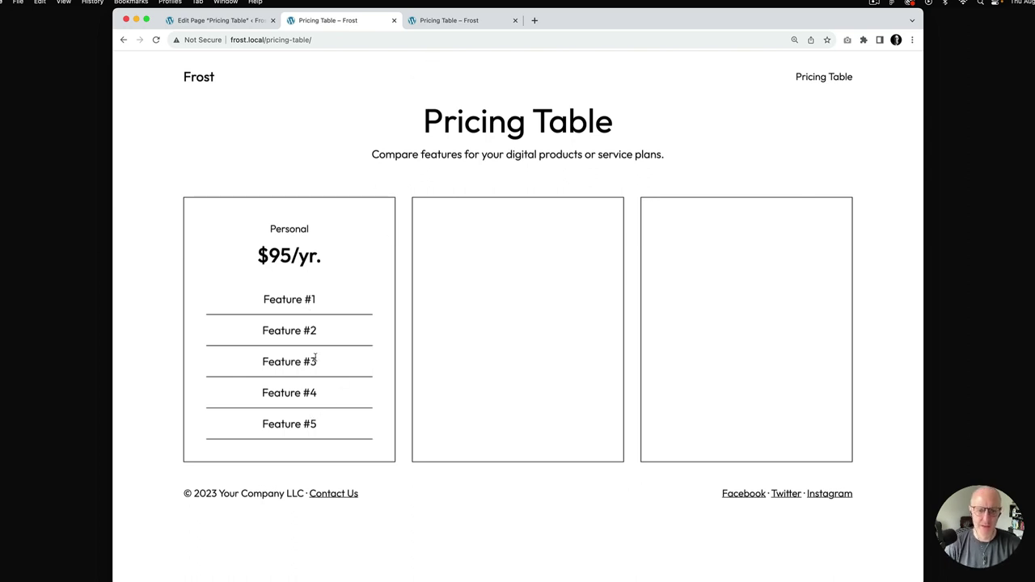
{"action": "left_click", "coordinate": [454, 23]}
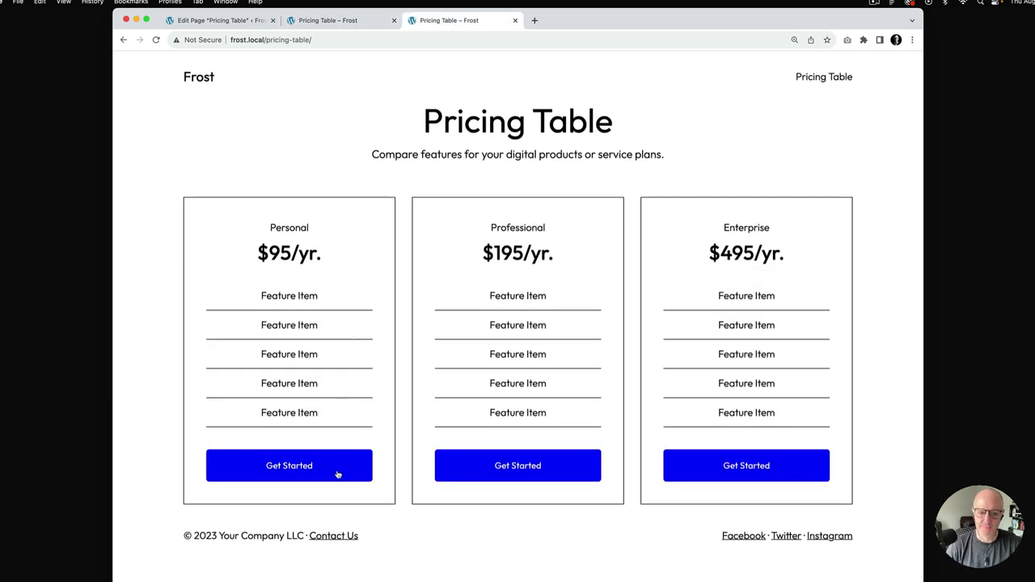
- Back in the page editor, close the block list and insert a Buttons block below the feature list in the first column
{"action": "left_click", "coordinate": [216, 20]}
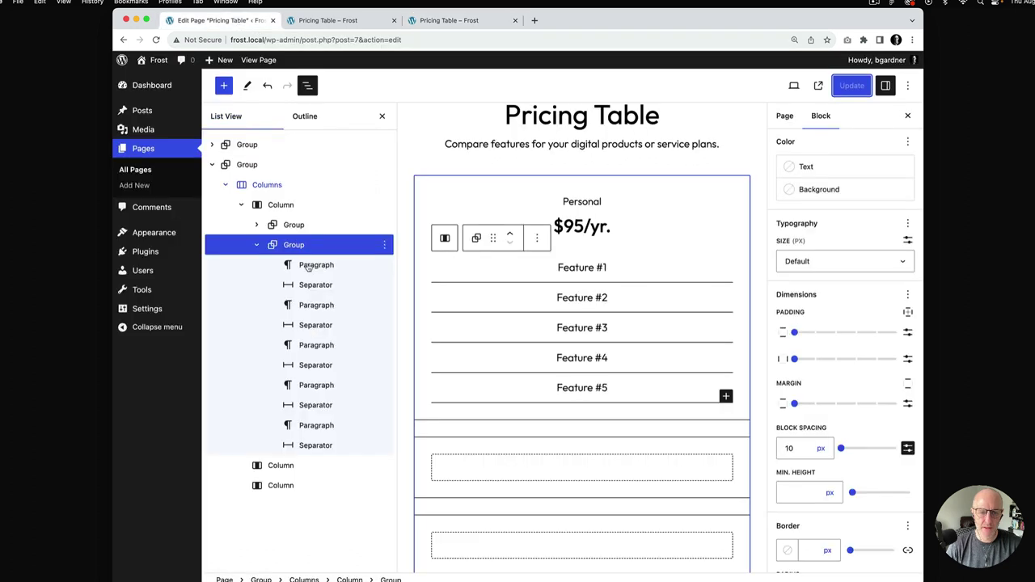
{"action": "left_click", "coordinate": [380, 118]}
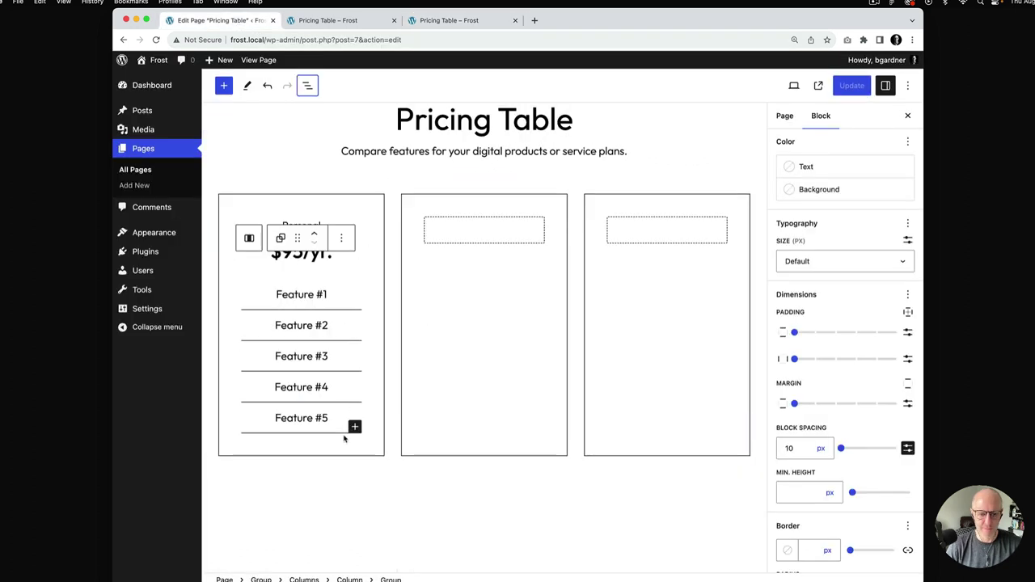
{"action": "left_click", "coordinate": [327, 452]}
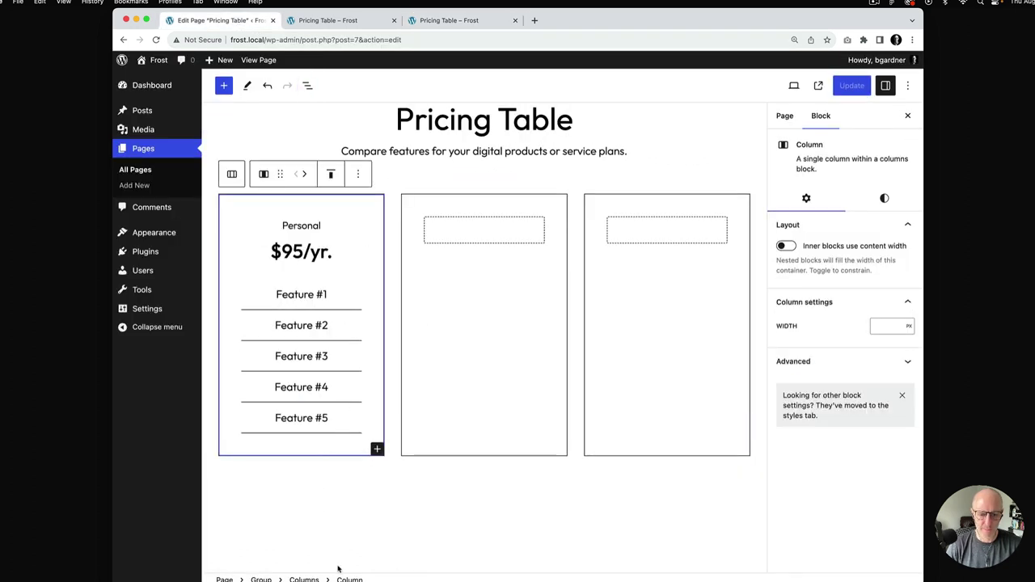
{"action": "left_click", "coordinate": [377, 449]}
{"action": "type", "text": "but"}
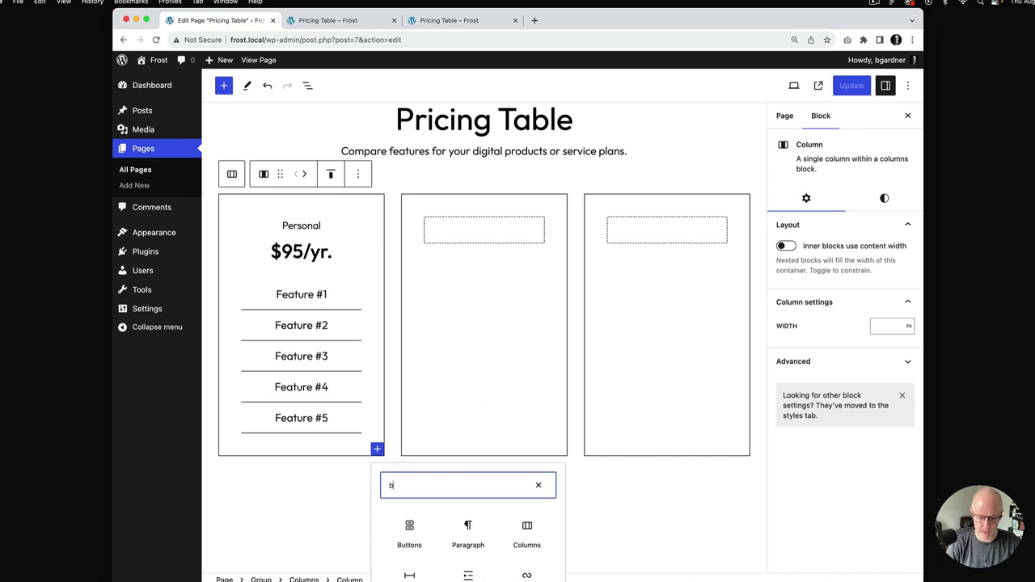
{"action": "left_click", "coordinate": [409, 530]}
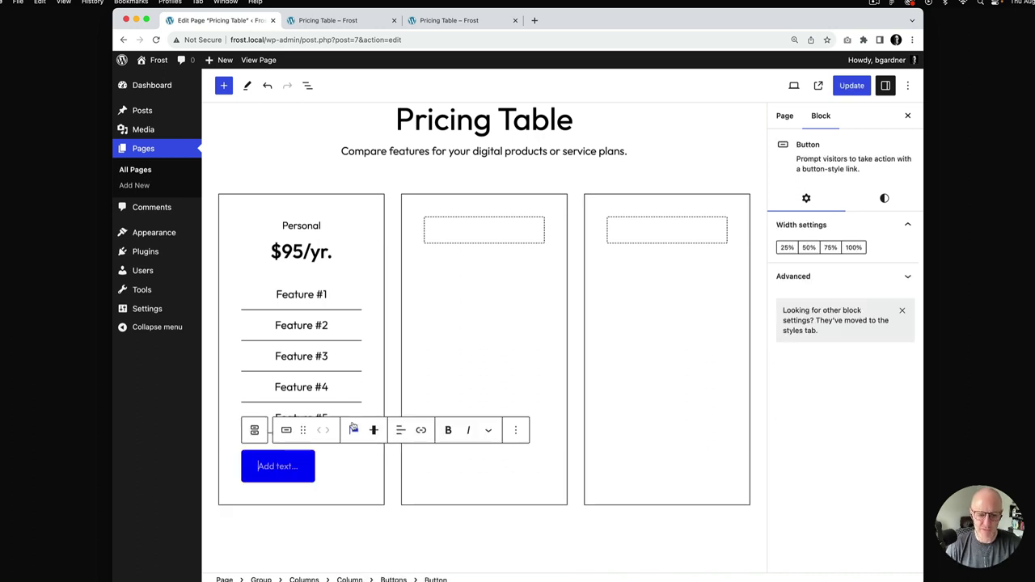
- Label the new button "Buy This Now" and justify it to the center of the column
{"action": "scroll", "coordinate": [354, 427], "scroll_direction": "down", "scroll_amount": 3}
{"action": "type", "text": "Buy"}
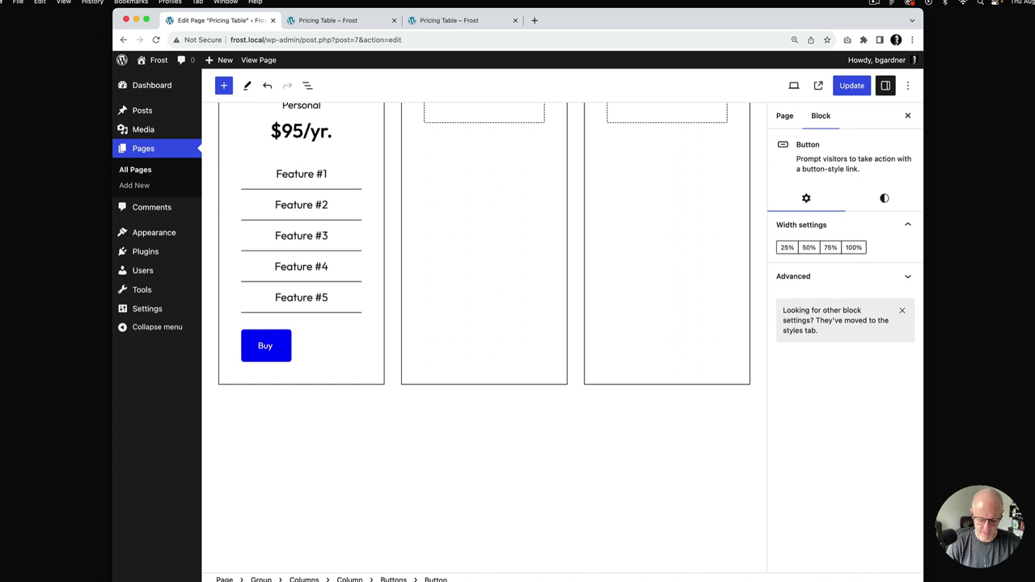
{"action": "type", "text": " This Now"}
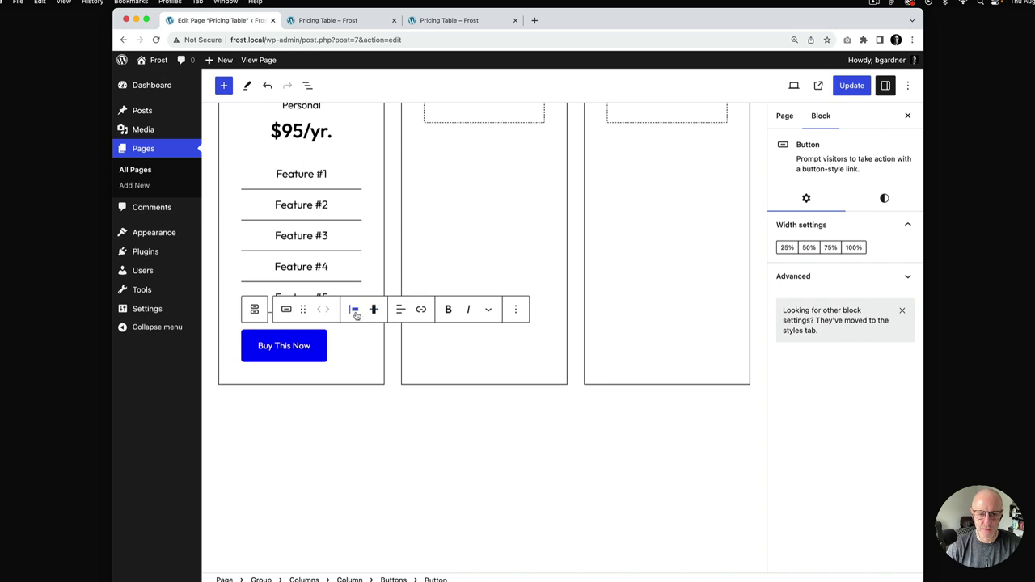
{"action": "left_click", "coordinate": [353, 309]}
{"action": "left_click", "coordinate": [385, 365]}
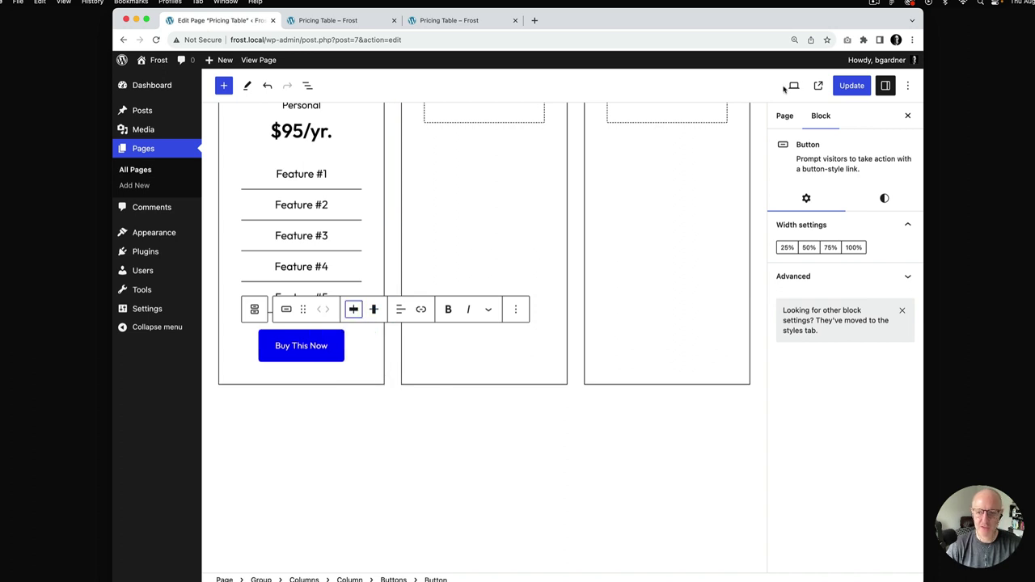
- Save the page update and compare the live page's button with the buttons on the reference page
{"action": "left_click", "coordinate": [850, 87]}
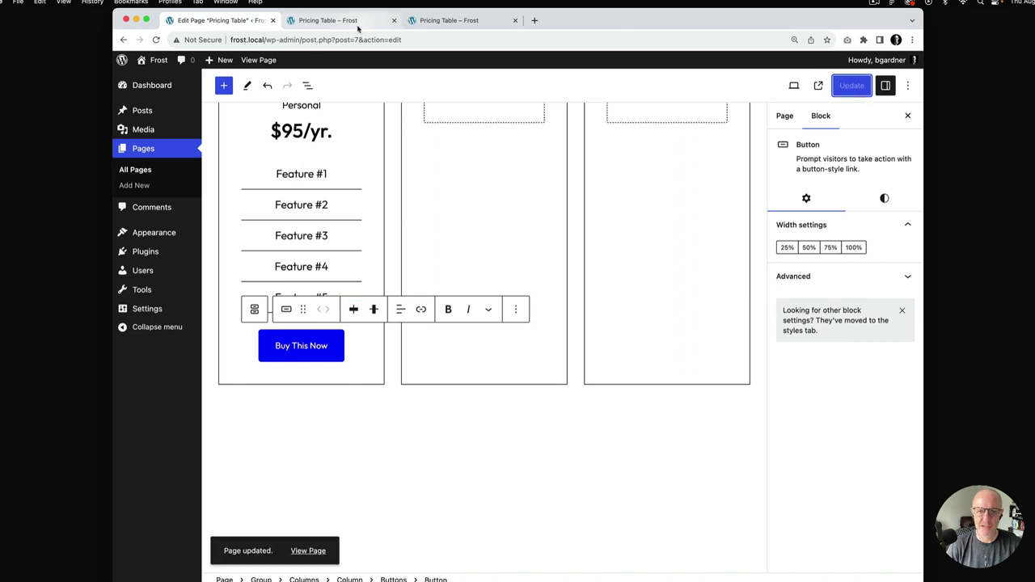
{"action": "left_click", "coordinate": [332, 21]}
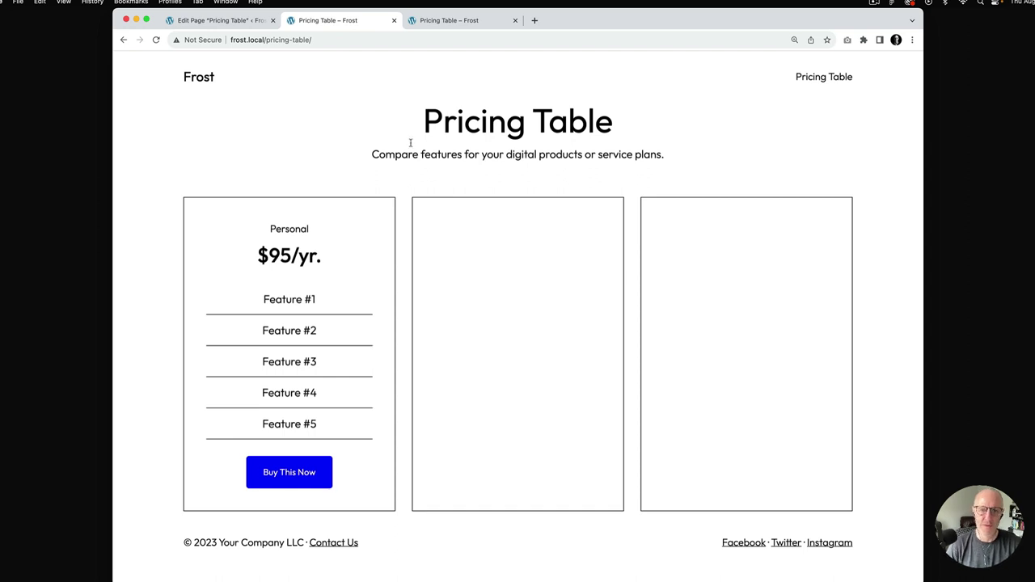
{"action": "left_click", "coordinate": [465, 22]}
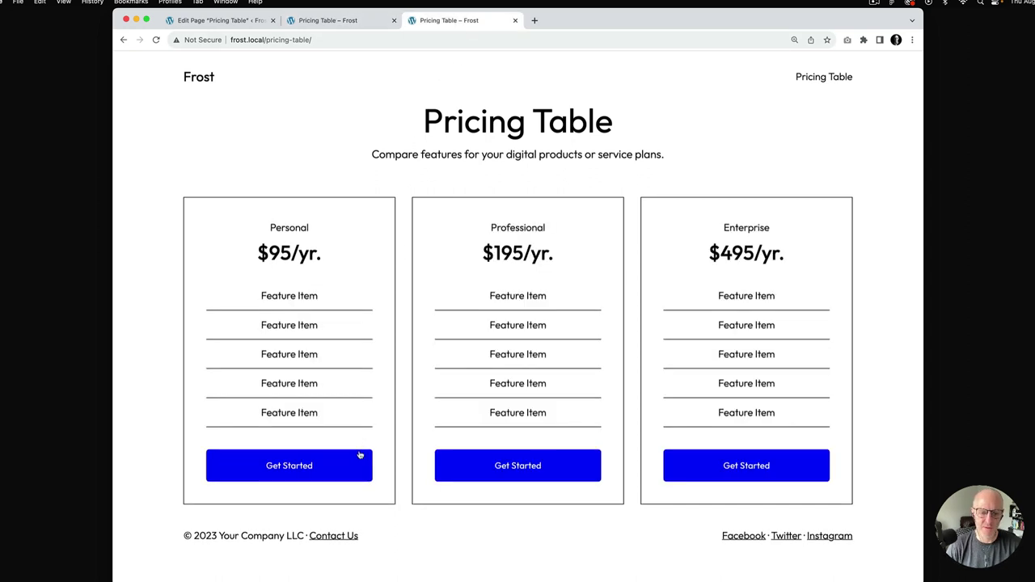
- Set the "Buy This Now" button's width to 100%, save the page update and check it on the live page
{"action": "left_click", "coordinate": [230, 23]}
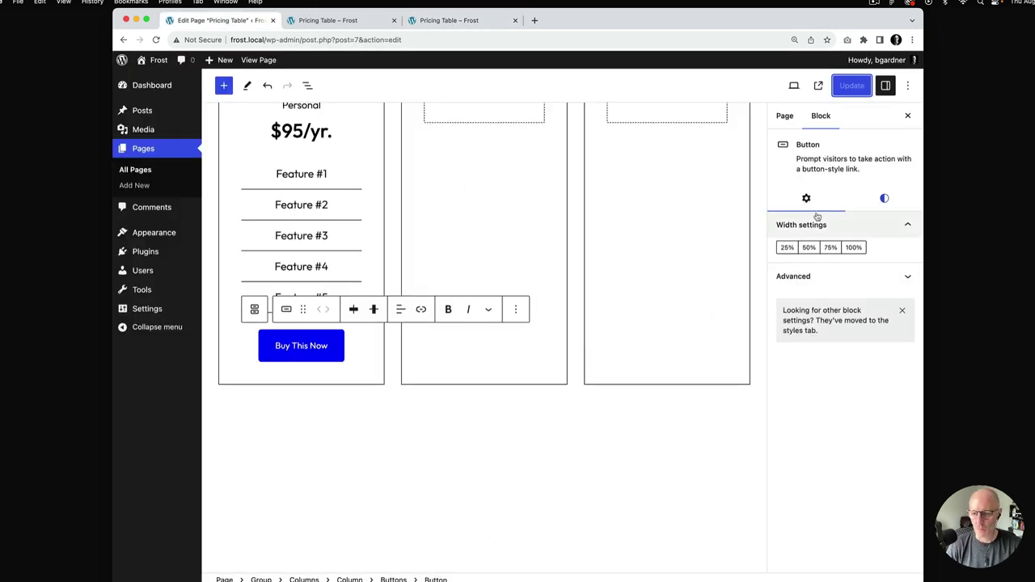
{"action": "left_click", "coordinate": [855, 249]}
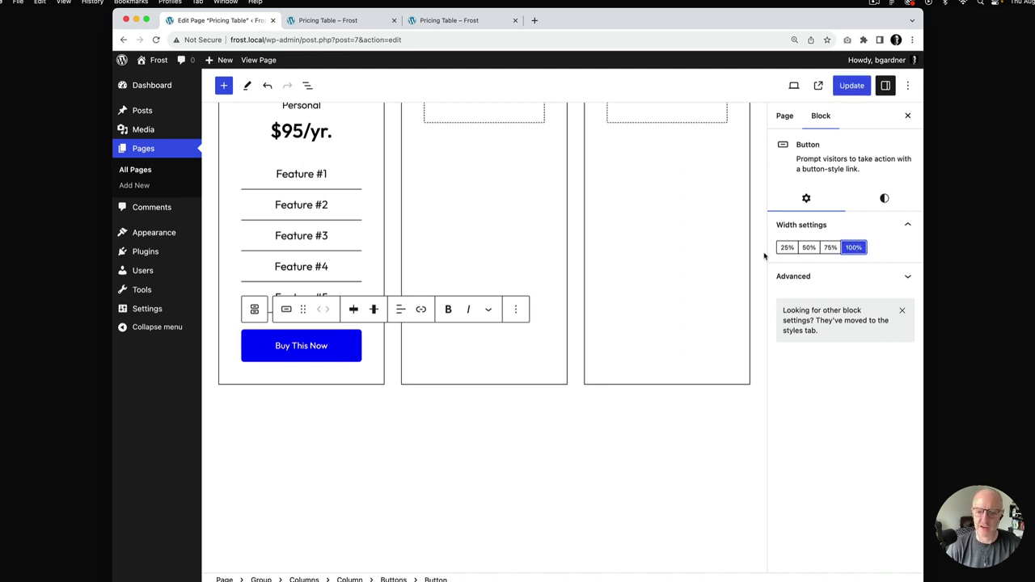
{"action": "left_click", "coordinate": [853, 85]}
{"action": "left_click", "coordinate": [341, 21]}
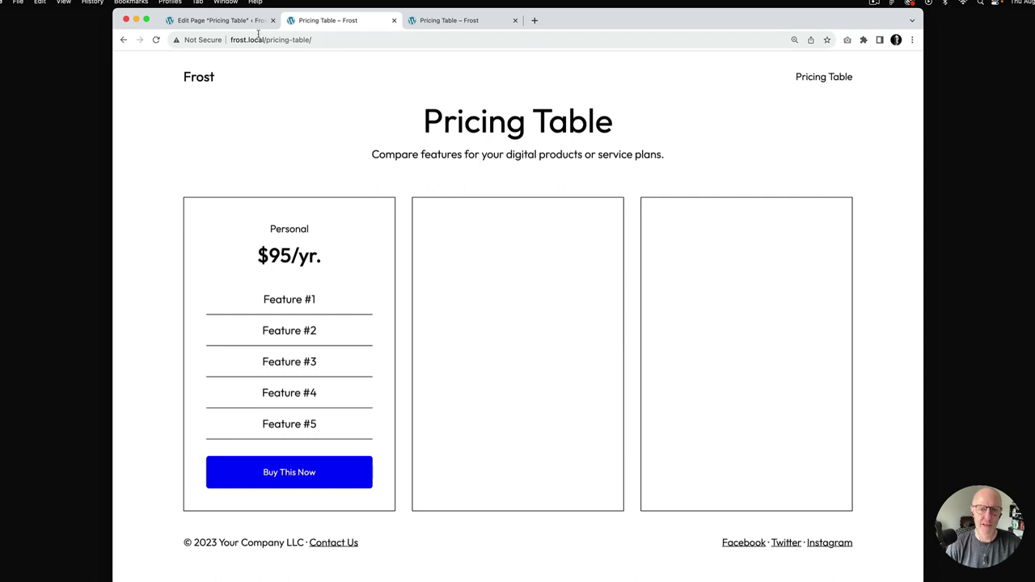
- Select the finished first column from the editor's block list and duplicate it twice within the Columns block
{"action": "left_click", "coordinate": [219, 20]}
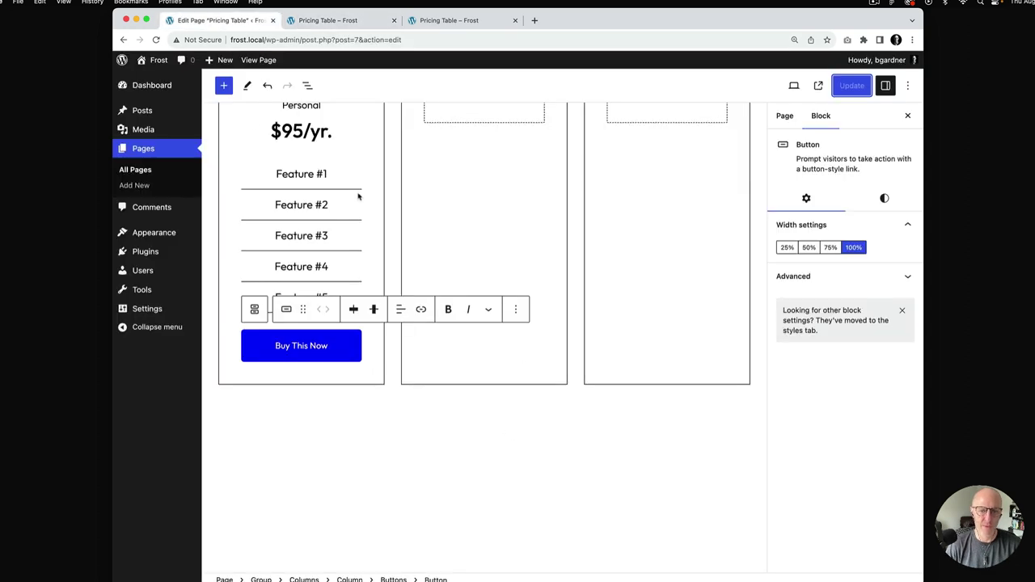
{"action": "scroll", "coordinate": [358, 194], "scroll_direction": "up", "scroll_amount": 5}
{"action": "left_click", "coordinate": [307, 85]}
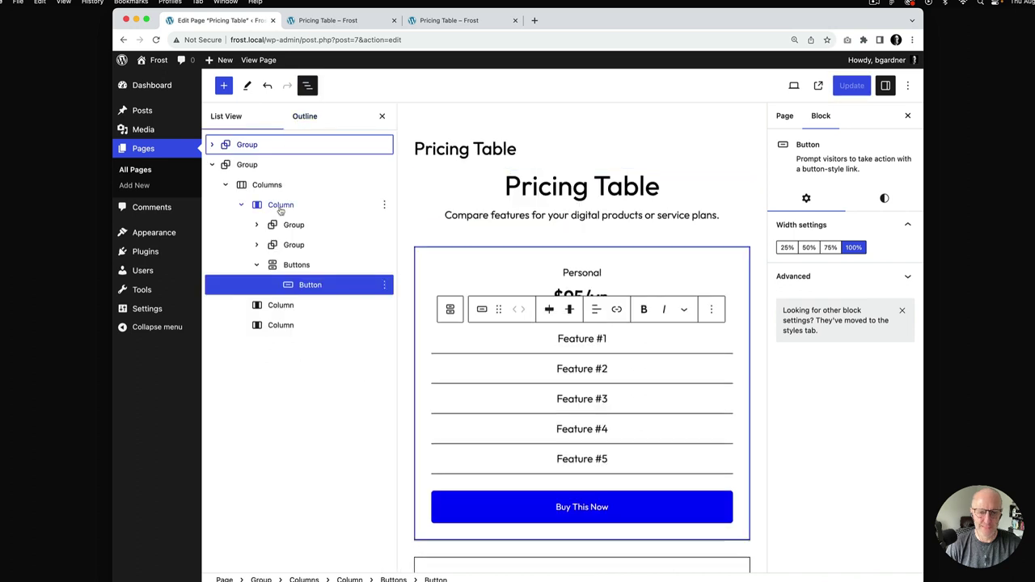
{"action": "left_click", "coordinate": [281, 205]}
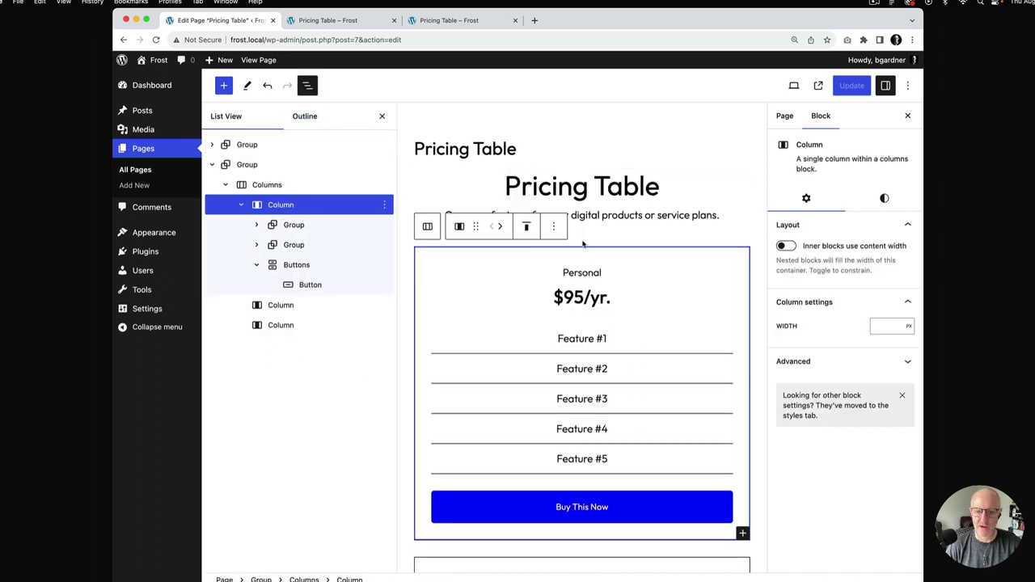
{"action": "left_click", "coordinate": [553, 228]}
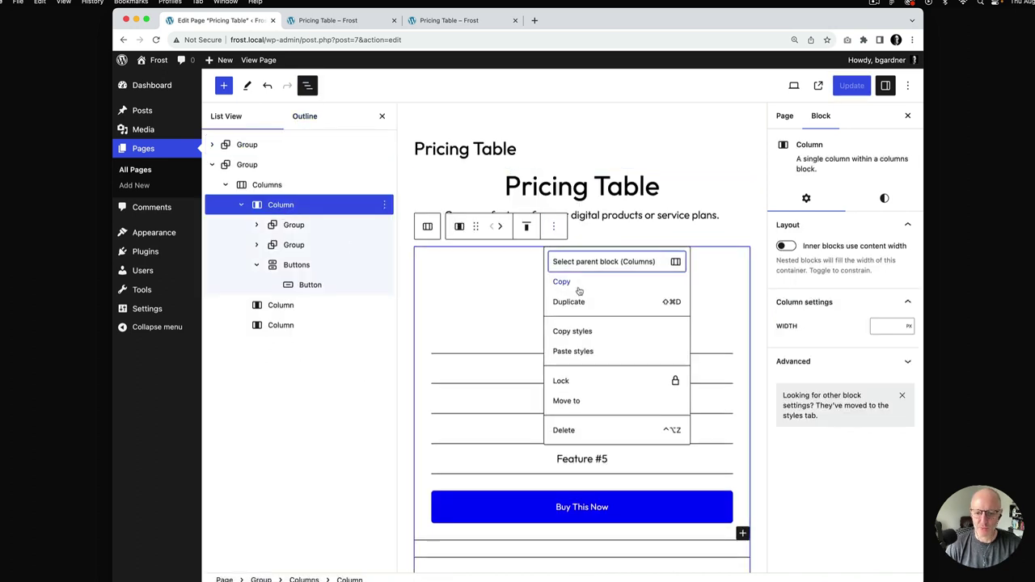
{"action": "left_click", "coordinate": [576, 301]}
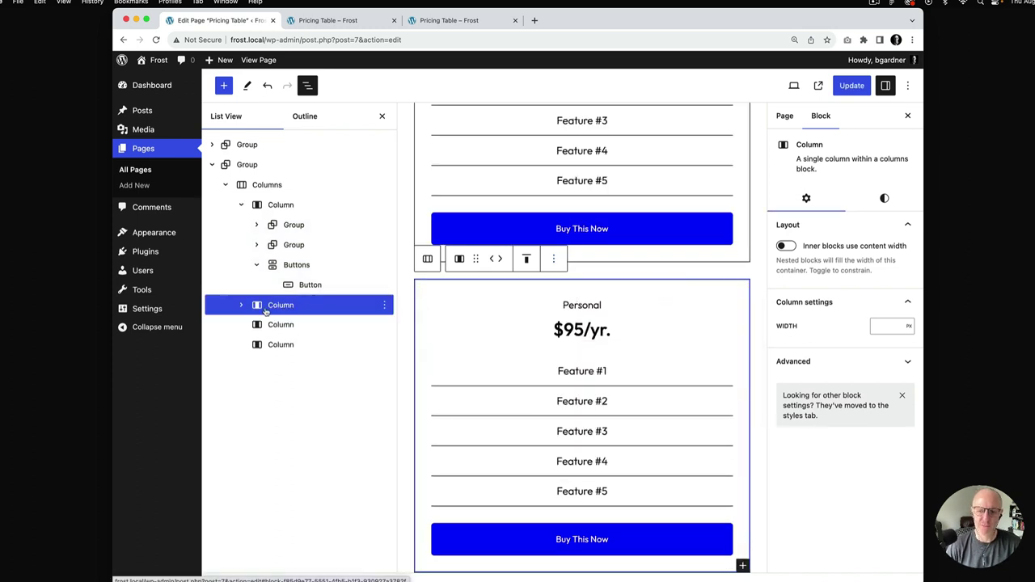
{"action": "left_click", "coordinate": [554, 259]}
{"action": "left_click", "coordinate": [569, 334]}
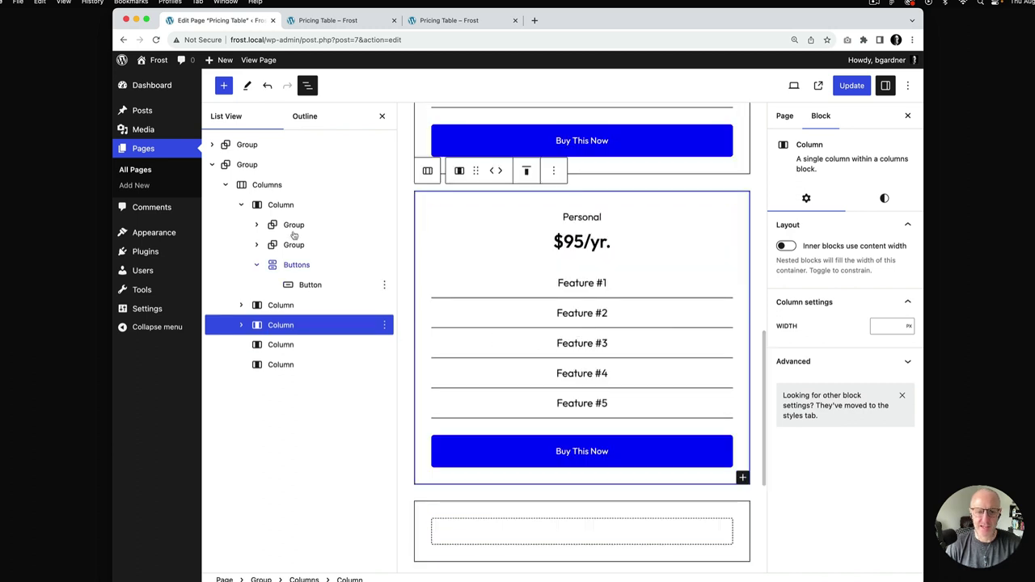
- Delete the two empty columns at the end of the Columns block
{"action": "left_click", "coordinate": [302, 366]}
{"action": "left_click", "coordinate": [384, 367]}
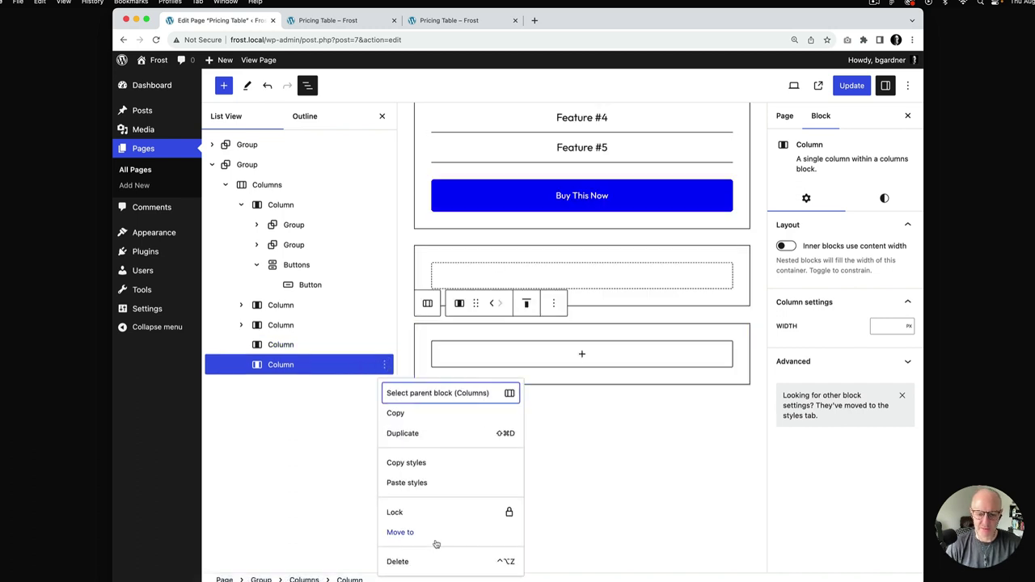
{"action": "left_click", "coordinate": [404, 560]}
{"action": "left_click", "coordinate": [384, 344]}
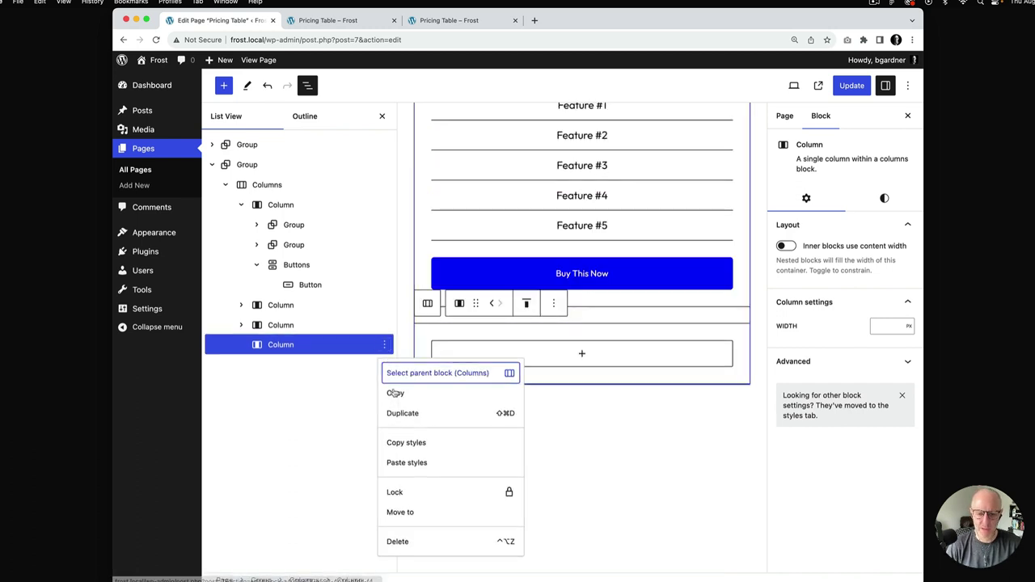
{"action": "left_click", "coordinate": [404, 541]}
- Save the page update, reload the live page and compare its three columns with the reference page
{"action": "left_click", "coordinate": [851, 84]}
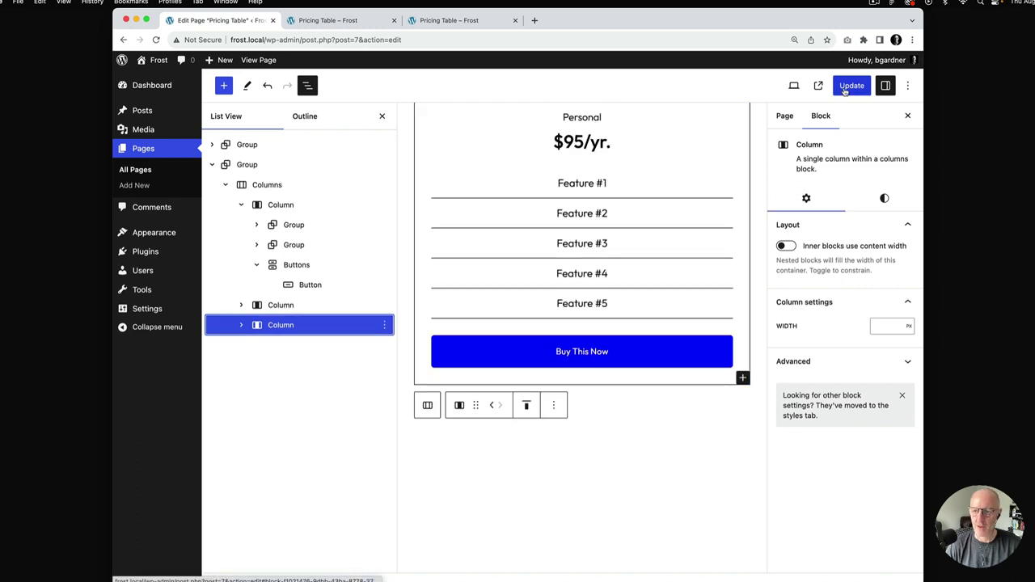
{"action": "left_click", "coordinate": [356, 21]}
{"action": "key", "text": "super+r"}
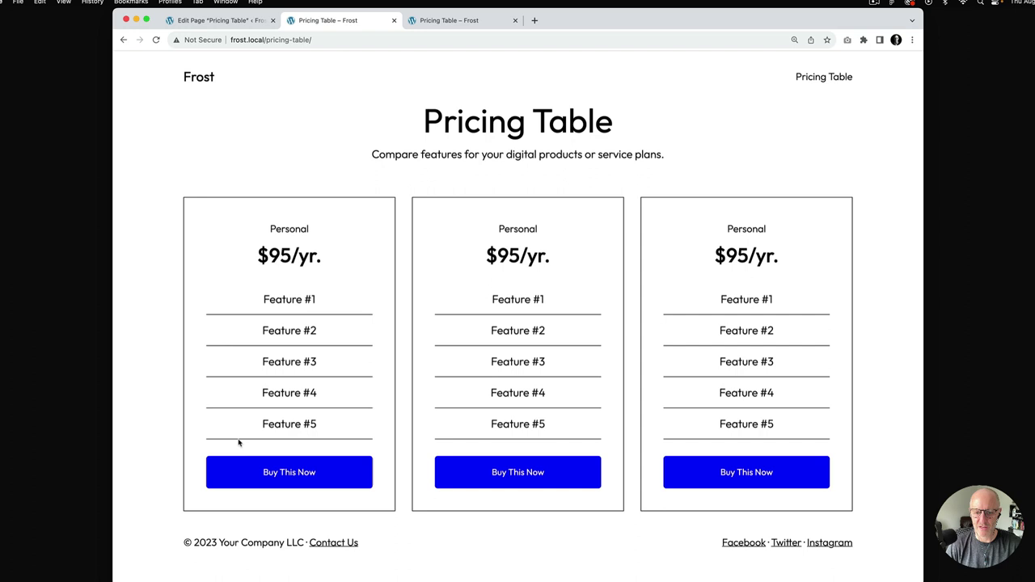
{"action": "left_click", "coordinate": [465, 23]}
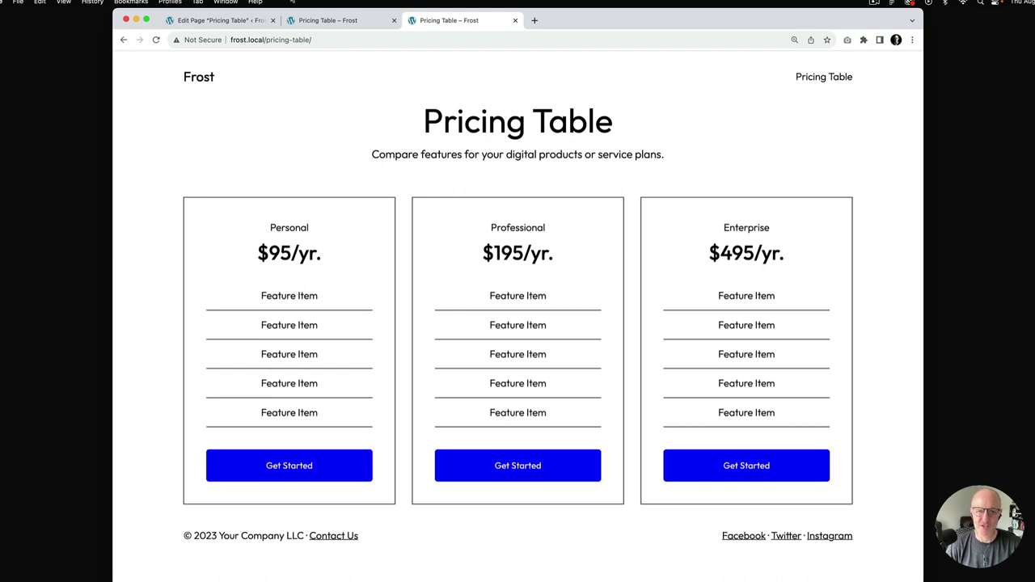
- Return to the page editor and change the second column's price to $195/yr. and the third column's to $295/yr
{"action": "left_click", "coordinate": [240, 24]}
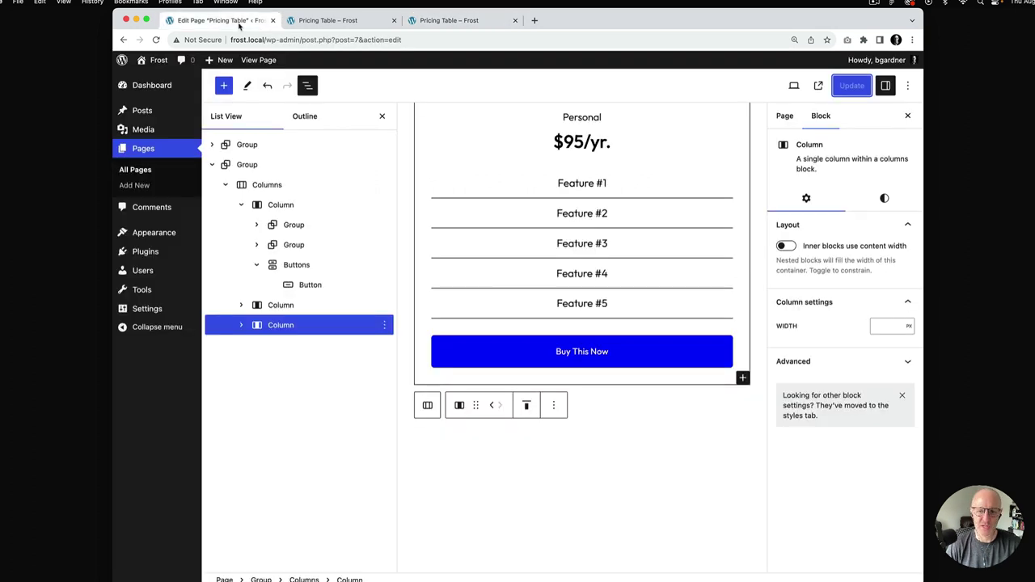
{"action": "left_click", "coordinate": [382, 115]}
{"action": "scroll", "coordinate": [486, 117], "scroll_direction": "up", "scroll_amount": 3}
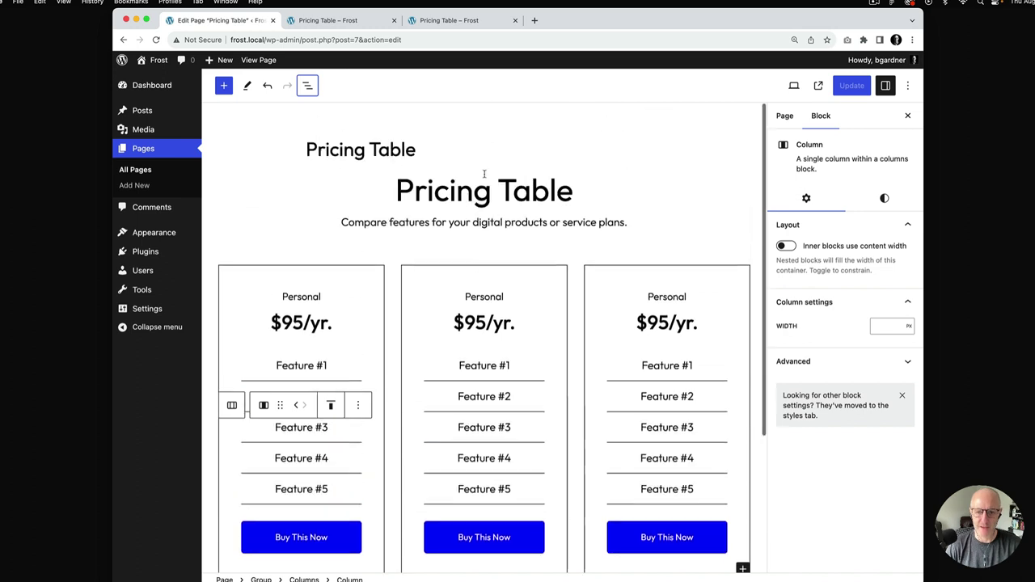
{"action": "triple_click", "coordinate": [489, 322]}
{"action": "type", "text": "1"}
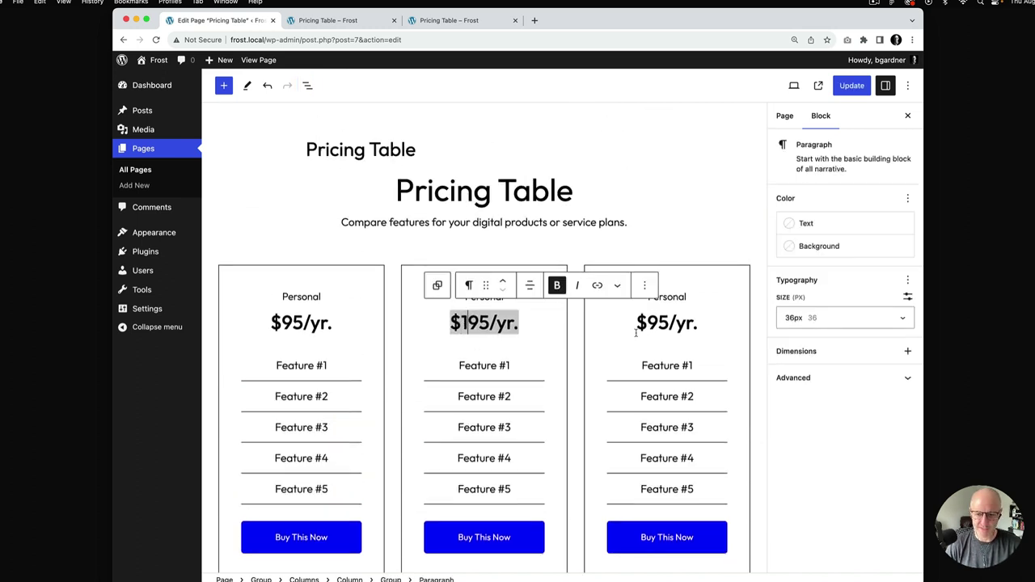
{"action": "left_click", "coordinate": [646, 323]}
{"action": "type", "text": "2"}
- Rename the second column's plan "Professional" and the third column's plan "Enterprise"
{"action": "double_click", "coordinate": [483, 296]}
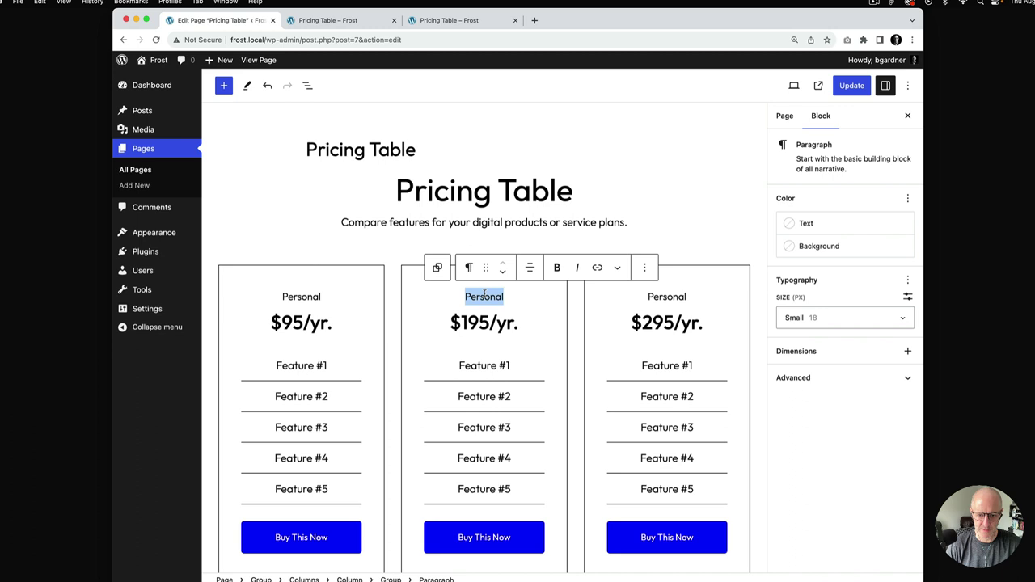
{"action": "type", "text": "Professional"}
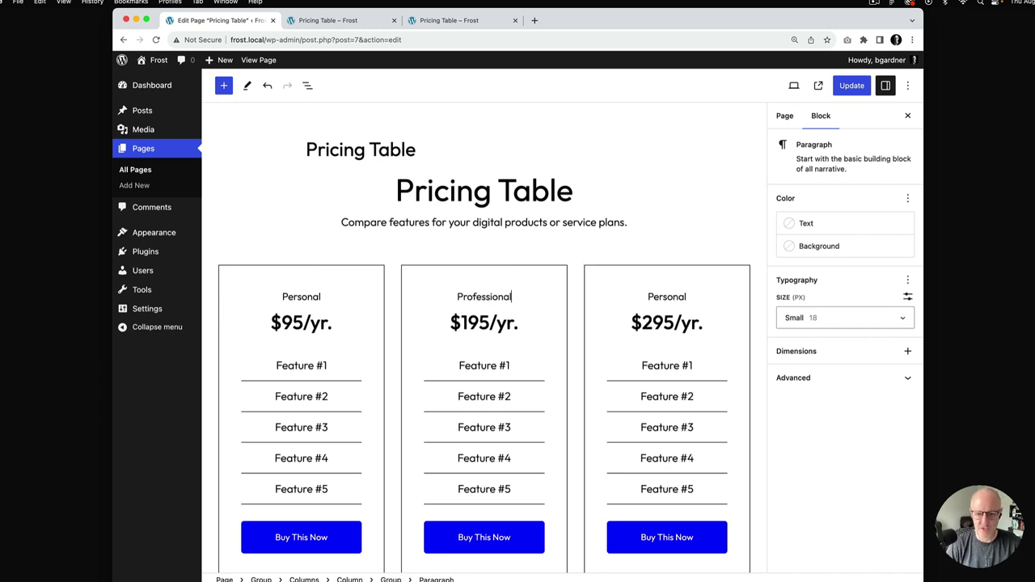
{"action": "double_click", "coordinate": [666, 297]}
{"action": "type", "text": "Enterprise"}
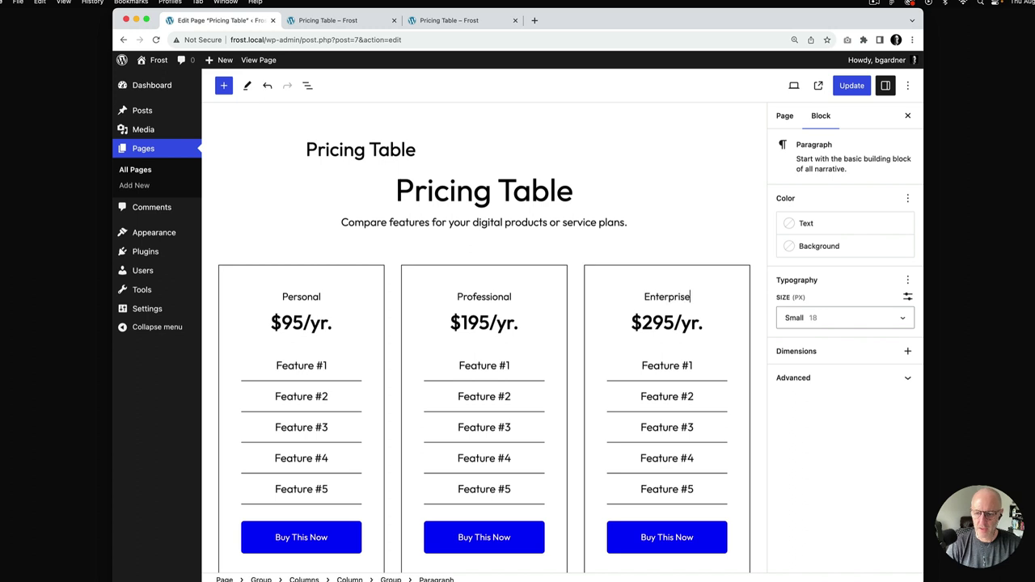
- Save the page update and check the plan names and prices on the reloaded live page
{"action": "key", "text": "super+s"}
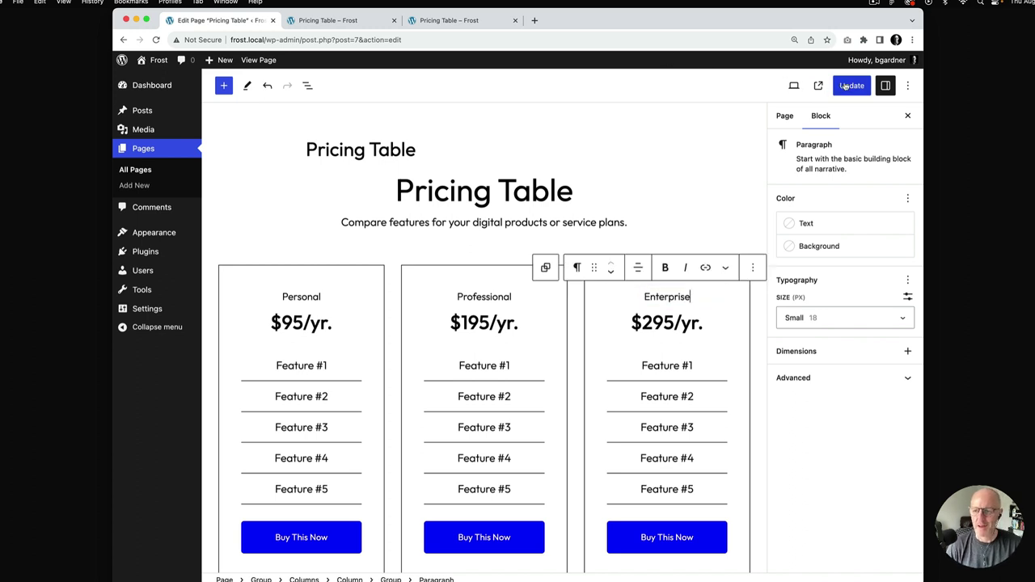
{"action": "left_click", "coordinate": [341, 20]}
{"action": "key", "text": "super+r"}
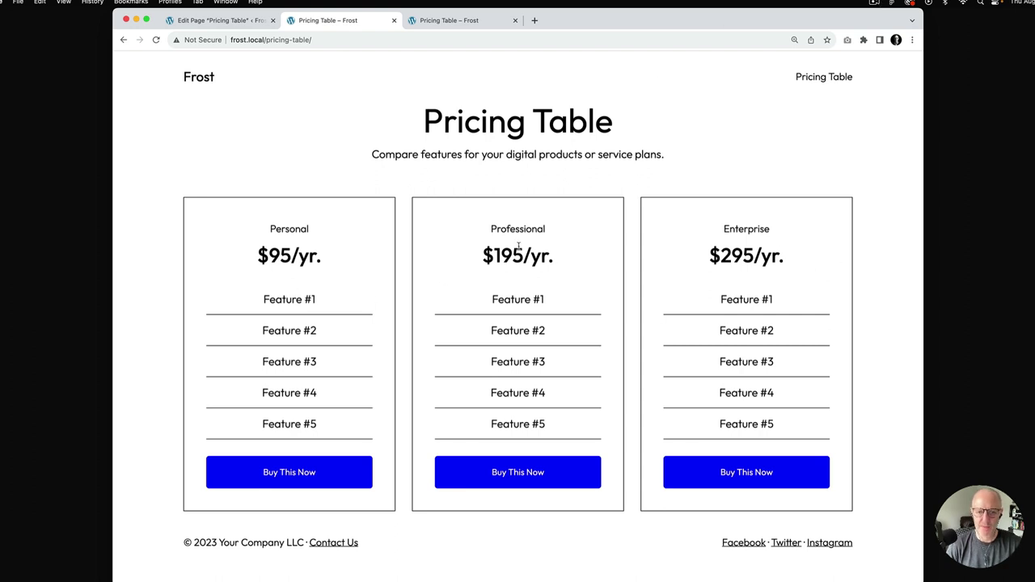
- Duplicate the Enterprise column from the editor's block list to add a fourth pricing column
{"action": "left_click", "coordinate": [237, 22]}
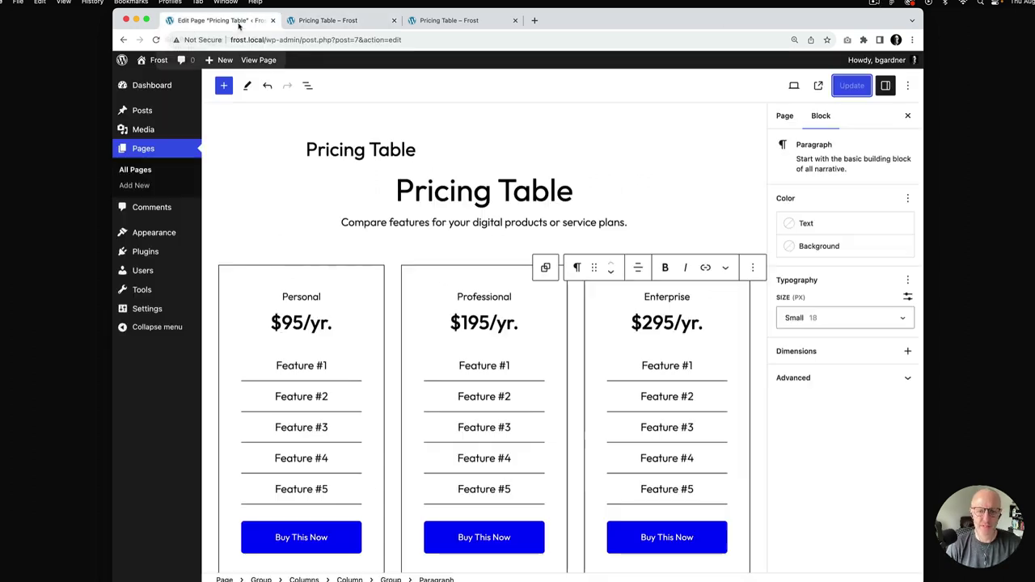
{"action": "left_click", "coordinate": [307, 85]}
{"action": "left_click", "coordinate": [241, 245]}
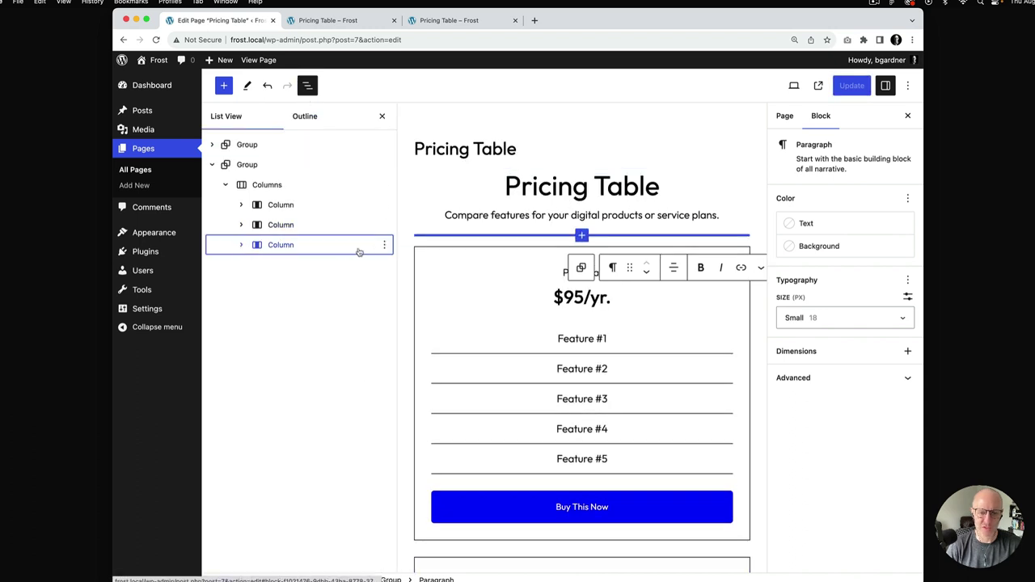
{"action": "left_click", "coordinate": [384, 244]}
{"action": "left_click", "coordinate": [399, 312]}
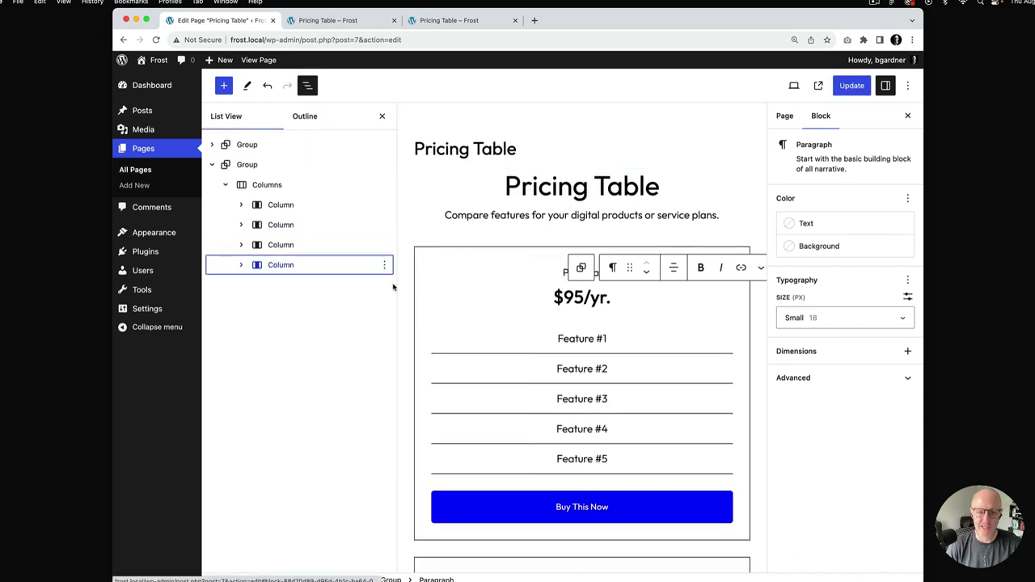
{"action": "left_click", "coordinate": [382, 116]}
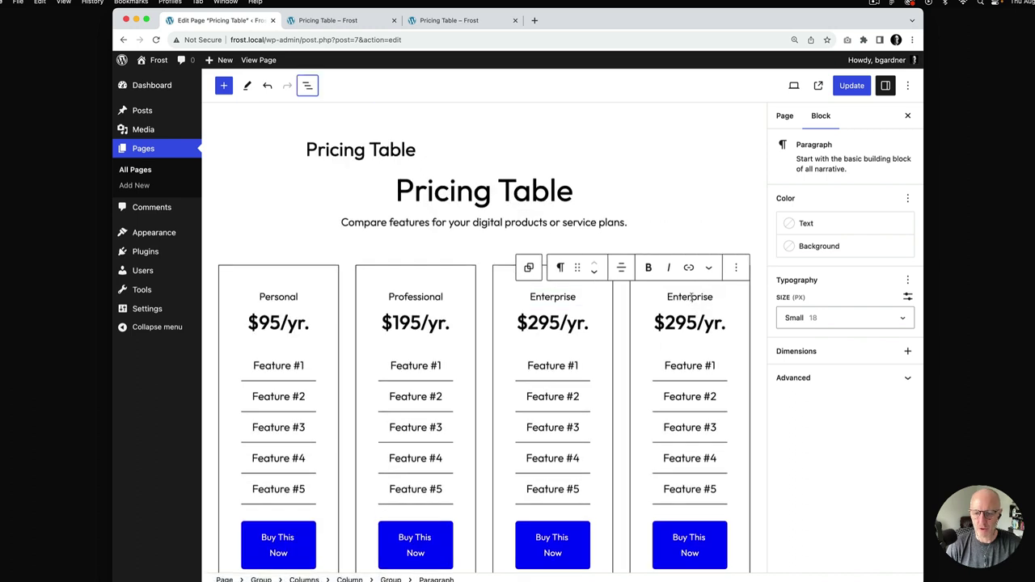
- Set the fourth column's plan name to "Lifetime" and its price to "$495/once"
{"action": "double_click", "coordinate": [691, 297]}
{"action": "type", "text": "time"}
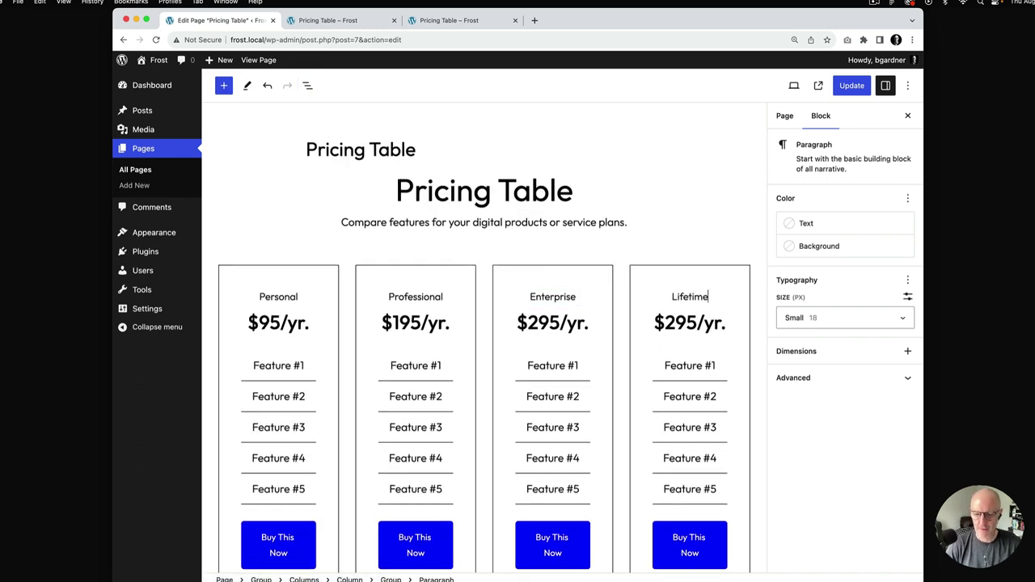
{"action": "triple_click", "coordinate": [673, 321]}
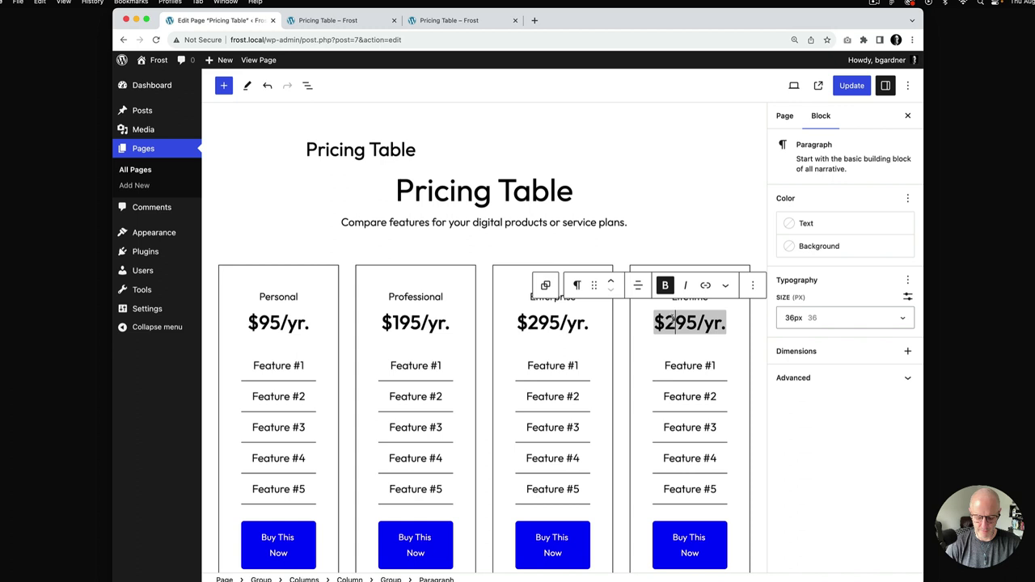
{"action": "left_click", "coordinate": [673, 321]}
{"action": "key", "text": "BackSpace"}
{"action": "type", "text": "4"}
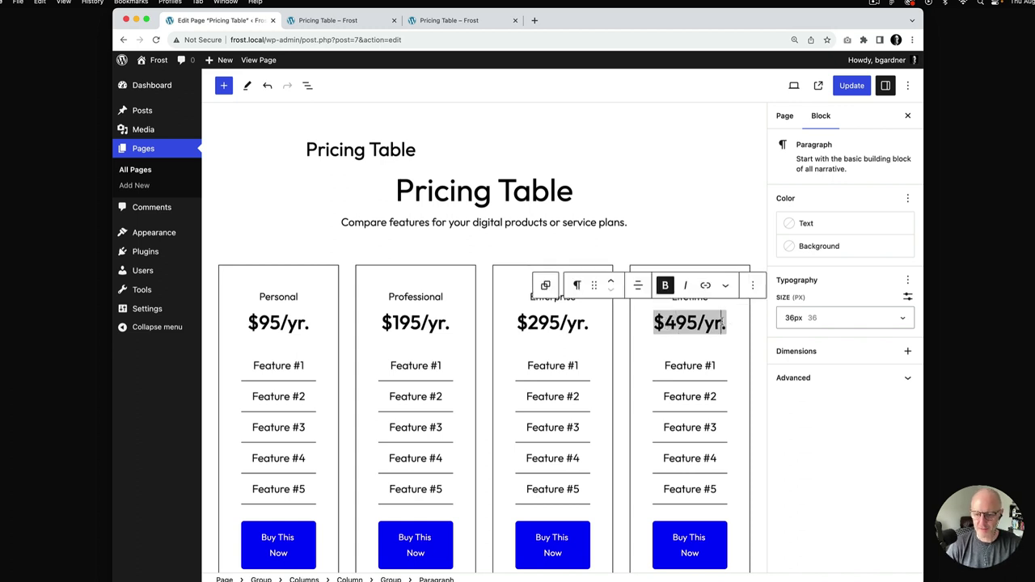
{"action": "key", "text": "BackSpace"}
{"action": "key", "text": "BackSpace"}
{"action": "key", "text": "BackSpace"}
{"action": "type", "text": "once"}
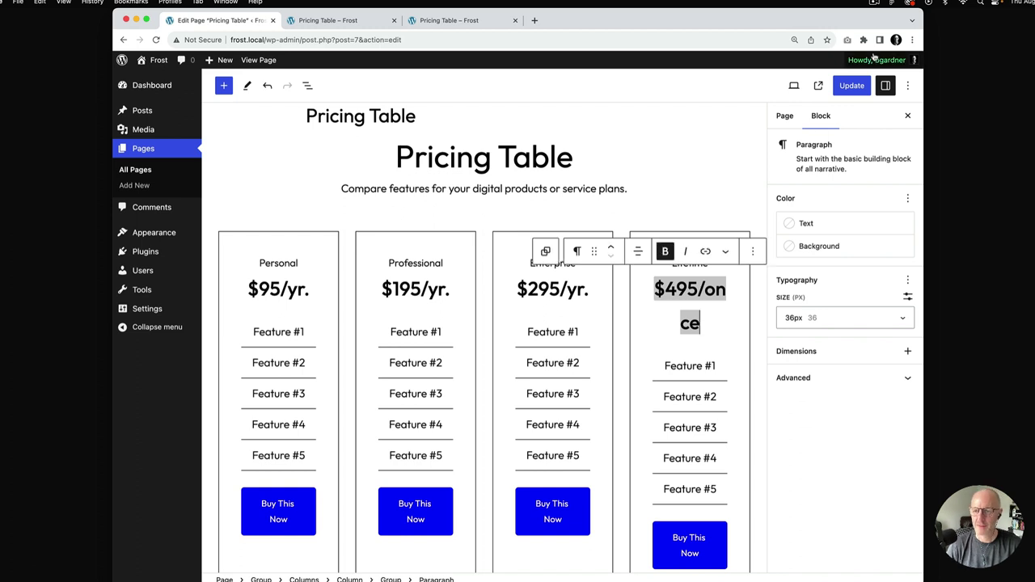
- Save the page update and check the four-column pricing table on the reloaded live page
{"action": "left_click", "coordinate": [853, 89]}
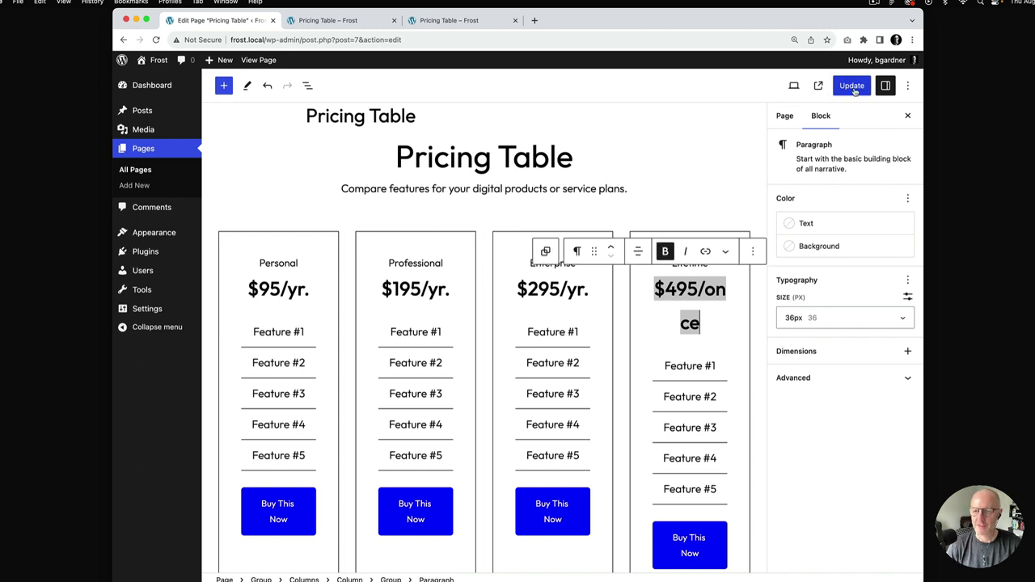
{"action": "left_click", "coordinate": [352, 22]}
{"action": "key", "text": "super+r"}
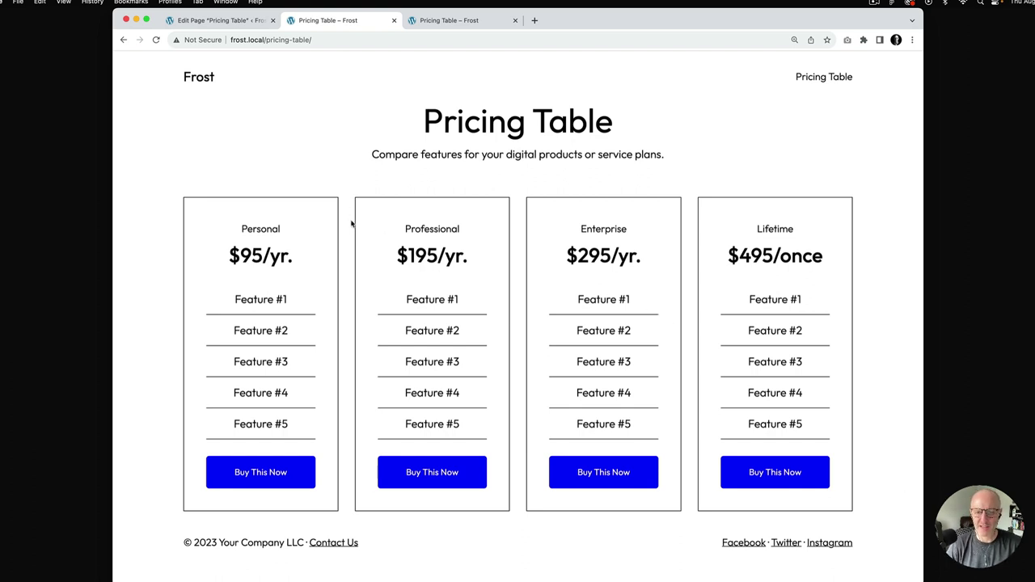
- Set both the horizontal and vertical block spacing of the Columns block to xSmall
{"action": "left_click", "coordinate": [218, 20]}
{"action": "left_click", "coordinate": [308, 87]}
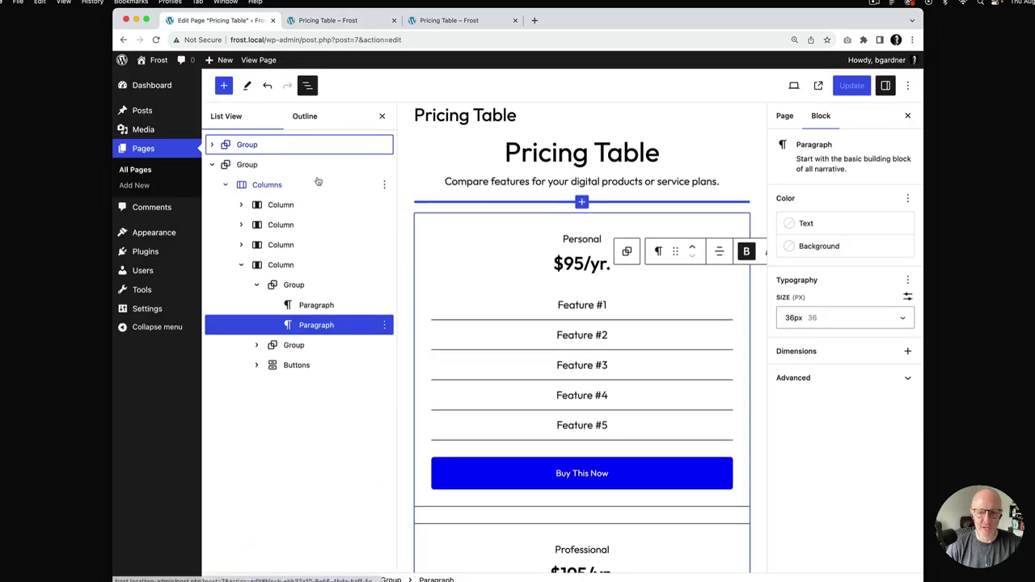
{"action": "left_click", "coordinate": [277, 187]}
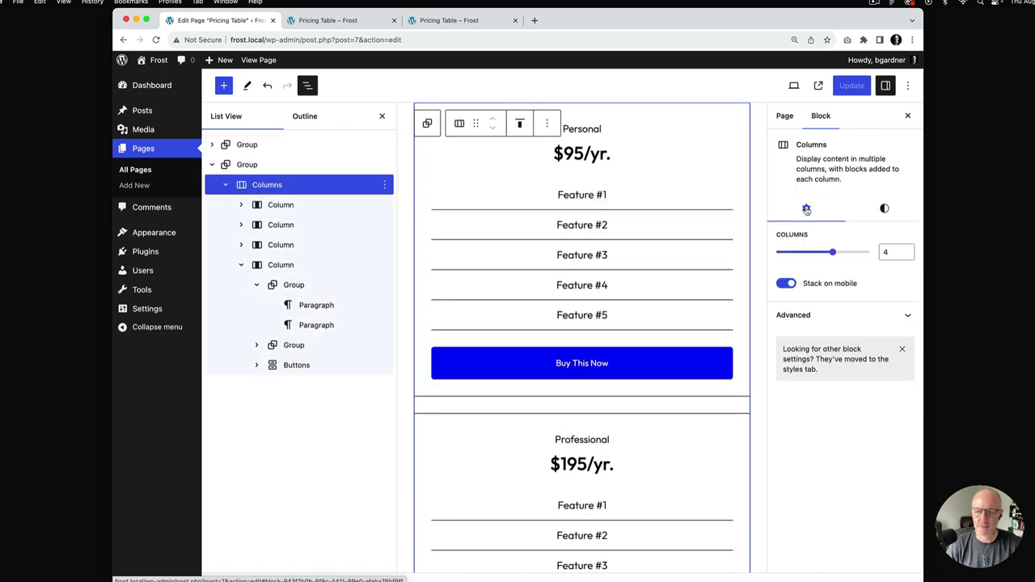
{"action": "left_click", "coordinate": [884, 208]}
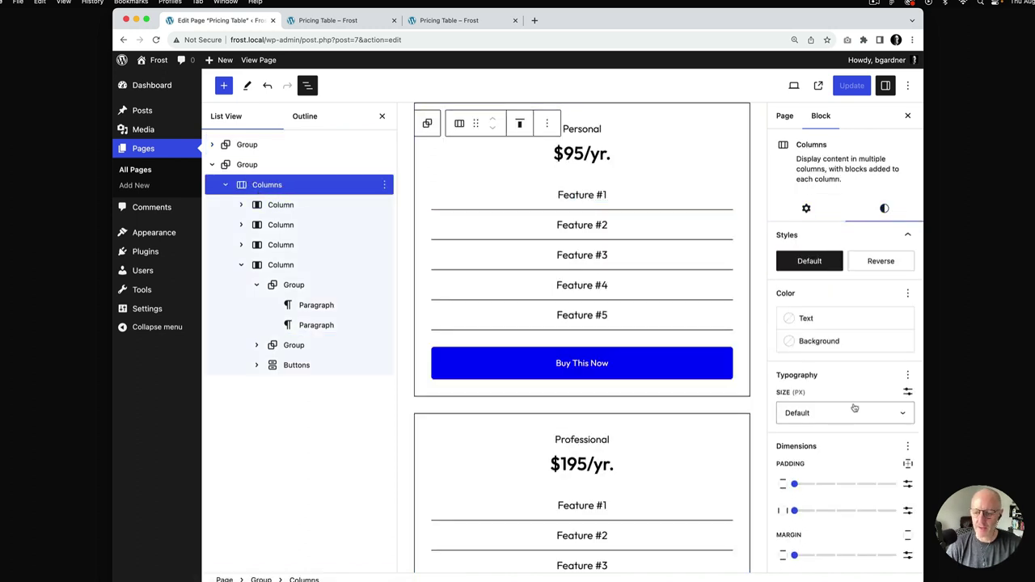
{"action": "scroll", "coordinate": [853, 412], "scroll_direction": "down", "scroll_amount": 3}
{"action": "left_click_drag", "start_coordinate": [794, 527], "coordinate": [822, 533]}
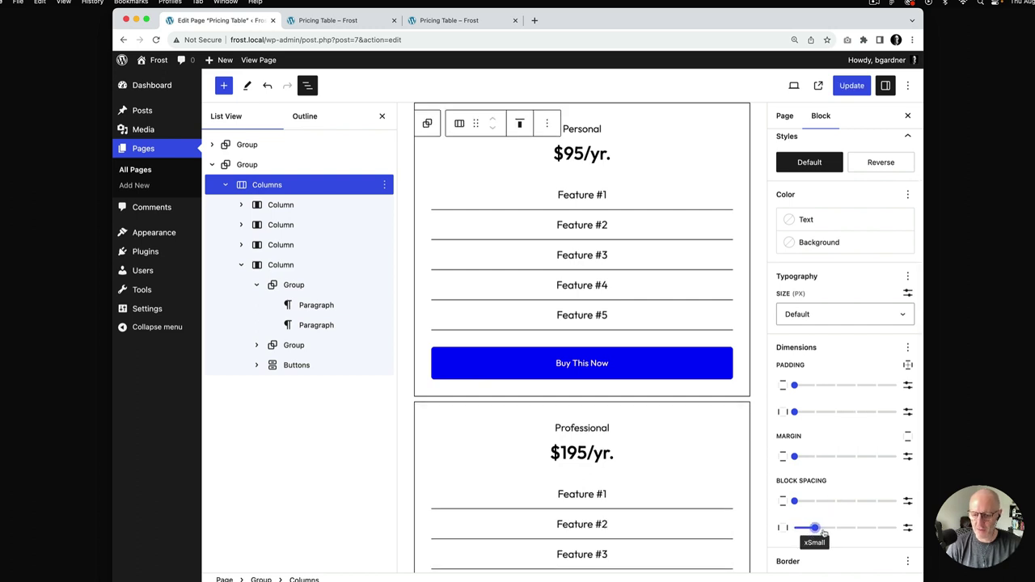
{"action": "left_click", "coordinate": [797, 502]}
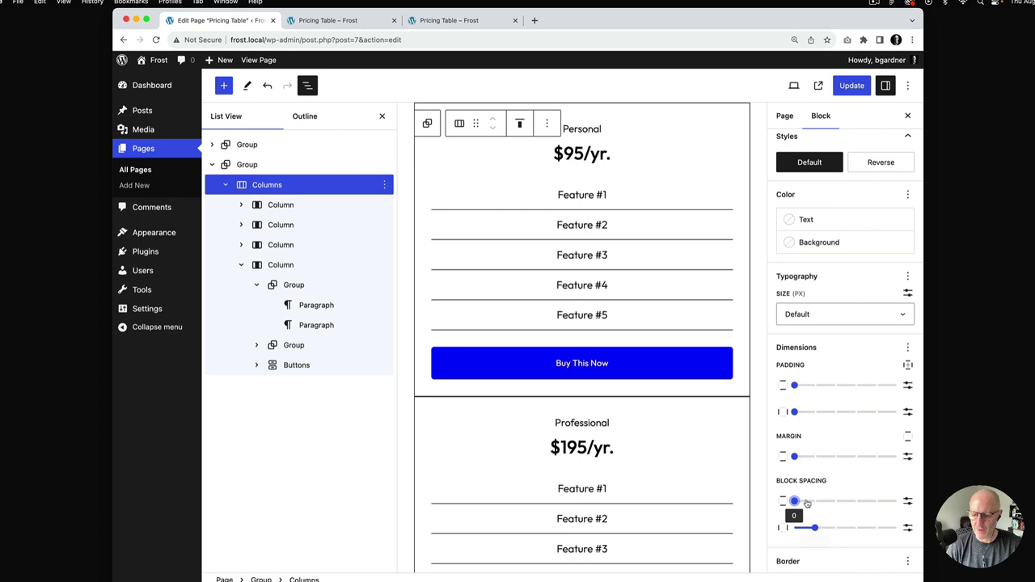
{"action": "left_click_drag", "start_coordinate": [800, 503], "coordinate": [814, 501]}
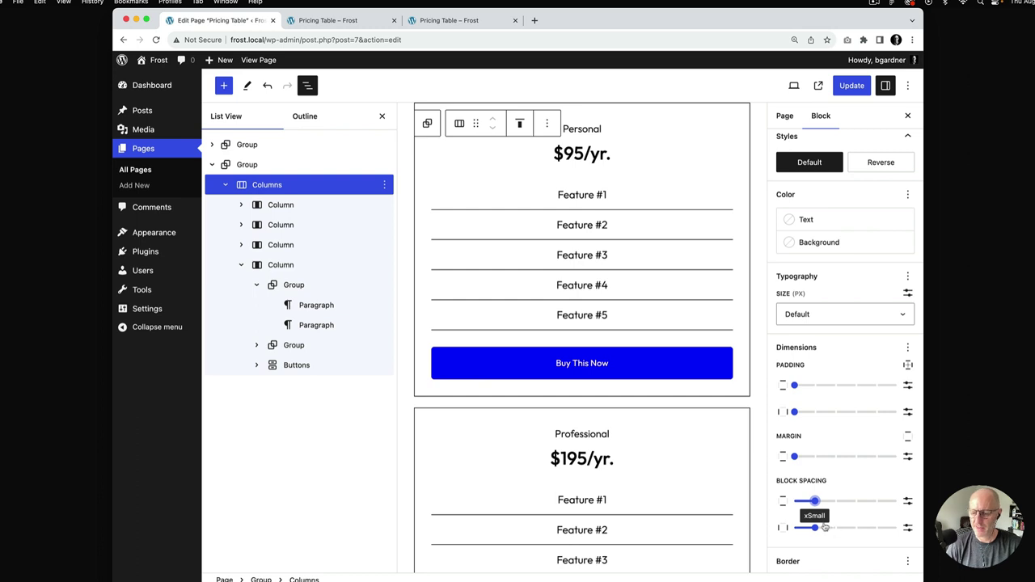
- Save the page update, check the gaps between the columns on the live page and return to the editor
{"action": "left_click", "coordinate": [855, 92]}
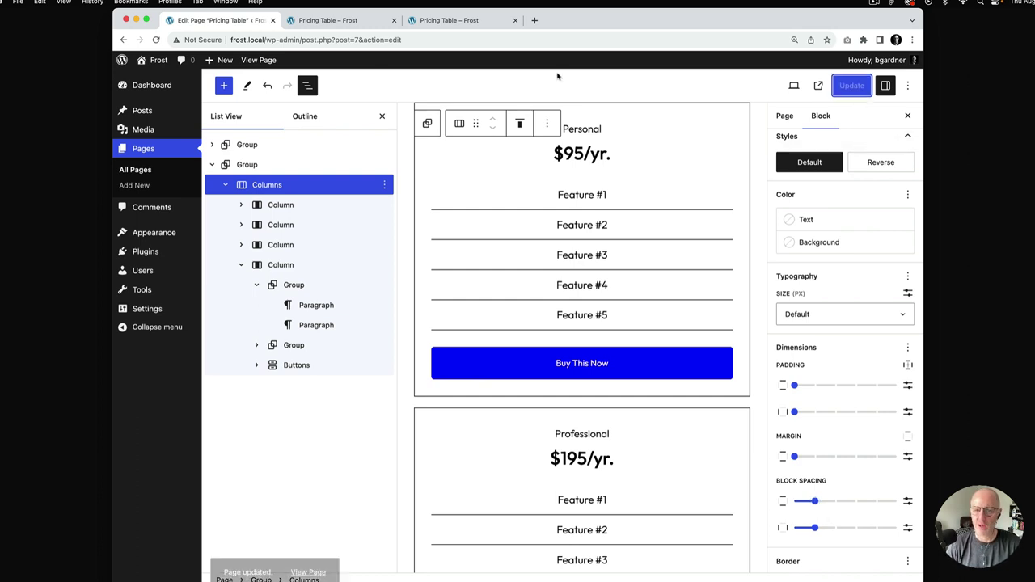
{"action": "left_click", "coordinate": [358, 23]}
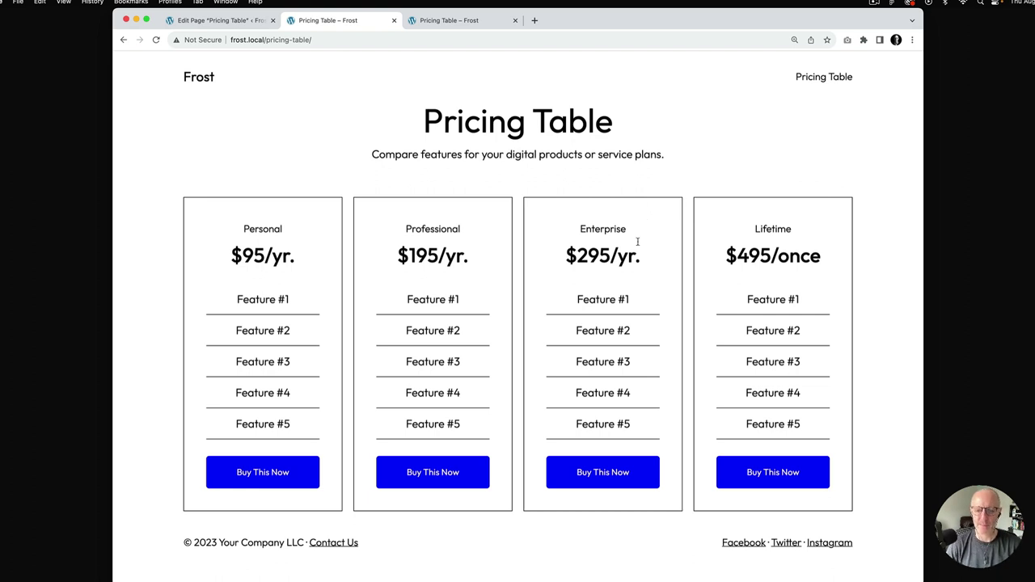
{"action": "left_click", "coordinate": [239, 24]}
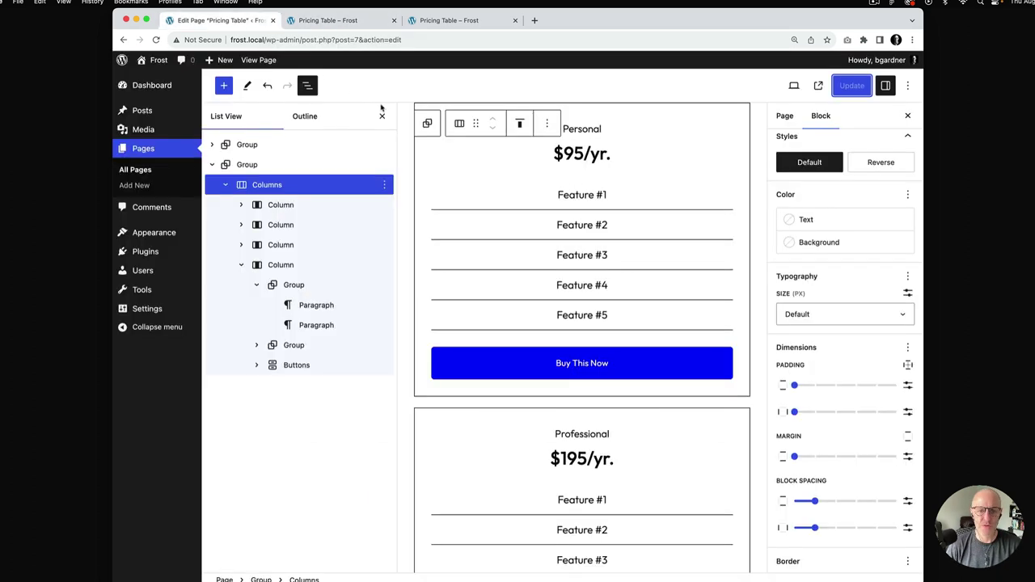
- Close the block list and give the Enterprise column a Primary (#0000FF) background with Base (#FFFFFF) text
{"action": "left_click", "coordinate": [382, 118]}
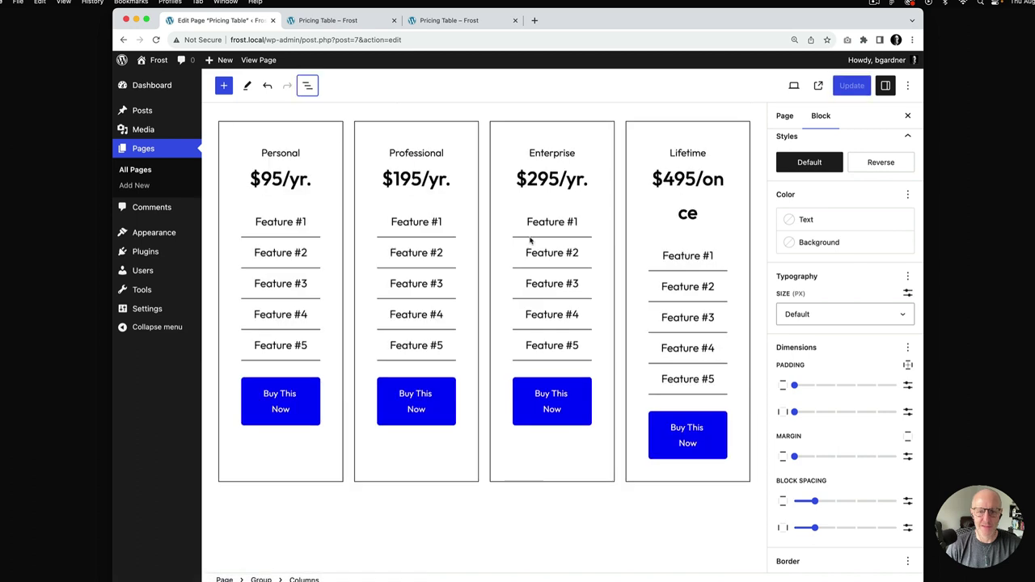
{"action": "scroll", "coordinate": [580, 231], "scroll_direction": "up", "scroll_amount": 3}
{"action": "left_click", "coordinate": [585, 209]}
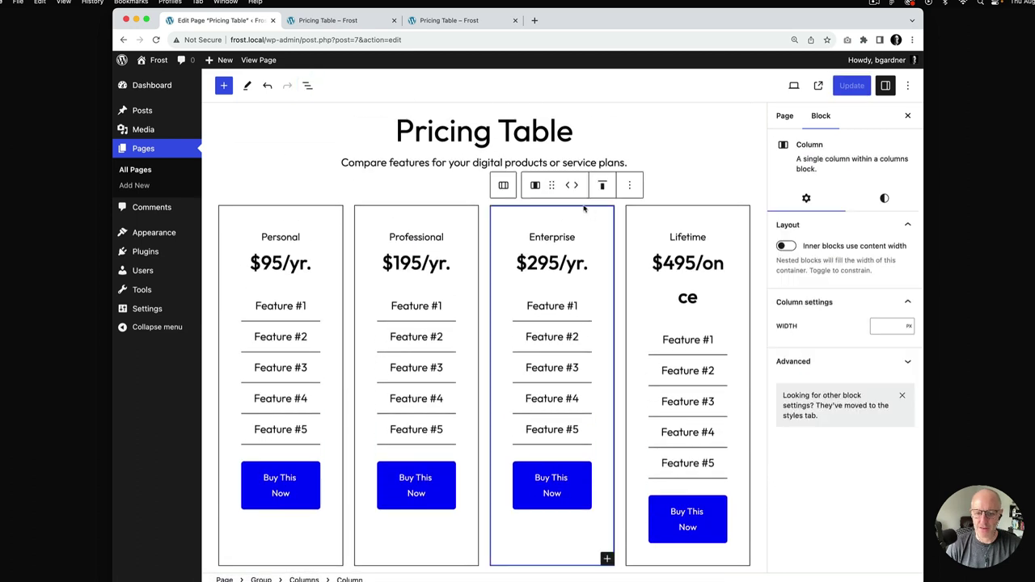
{"action": "left_click", "coordinate": [884, 198]}
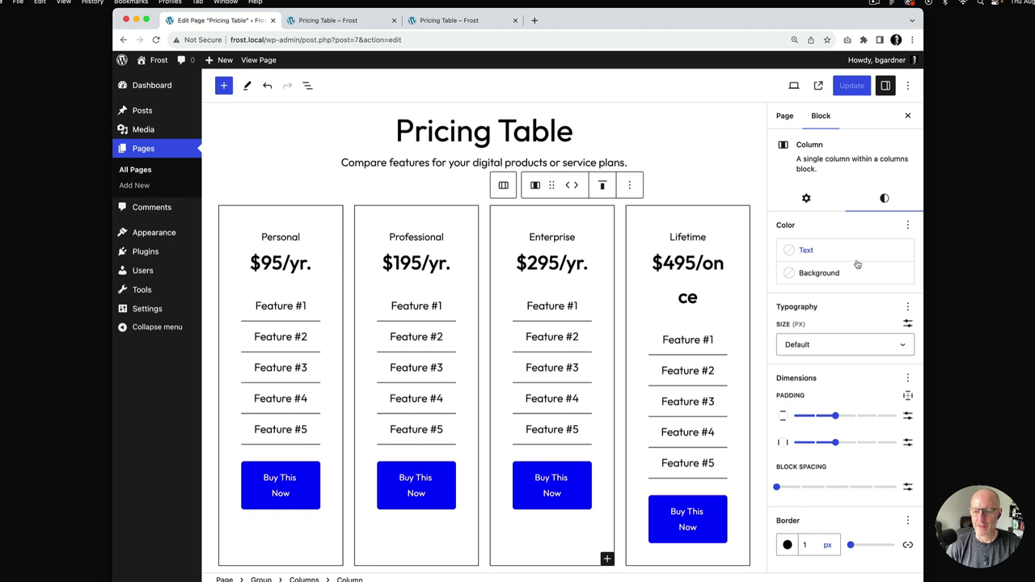
{"action": "left_click", "coordinate": [820, 273]}
{"action": "left_click", "coordinate": [717, 399]}
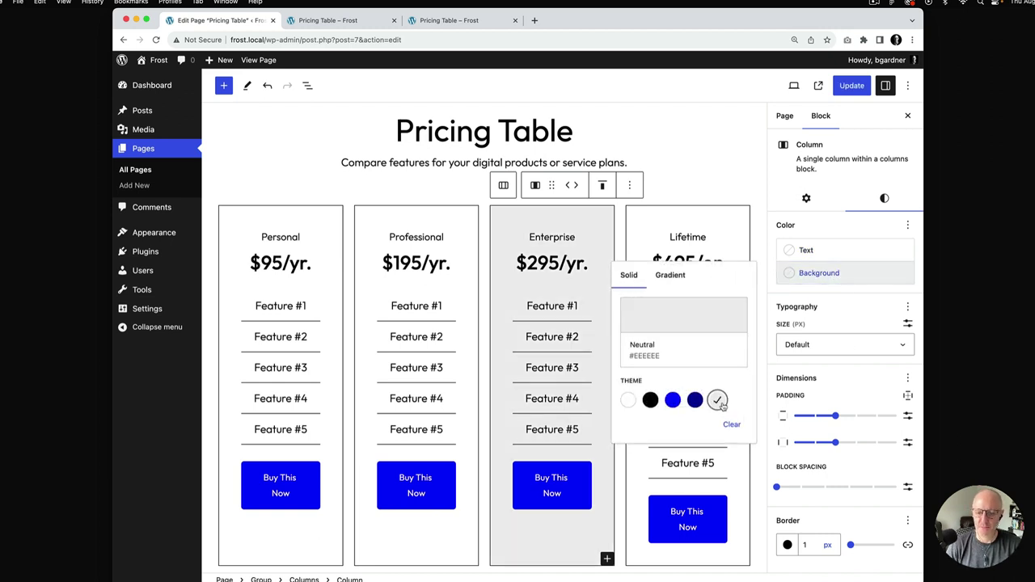
{"action": "left_click", "coordinate": [671, 404]}
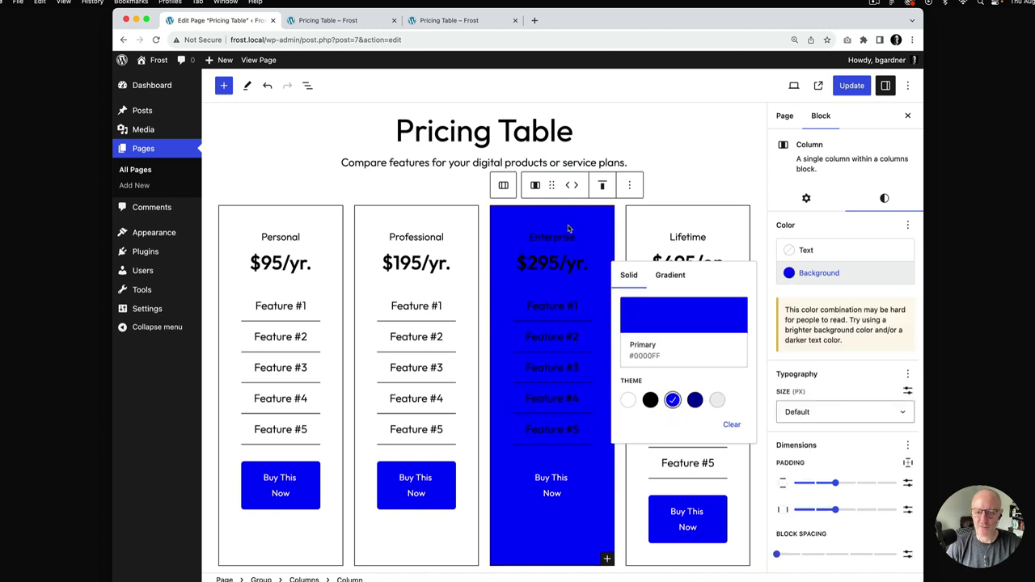
{"action": "left_click", "coordinate": [829, 252]}
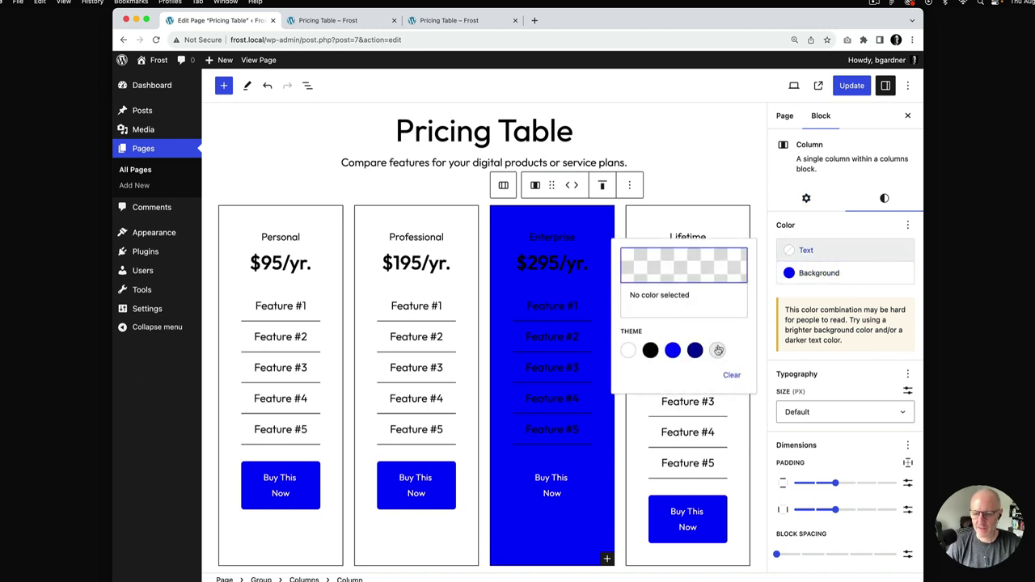
{"action": "left_click", "coordinate": [628, 351]}
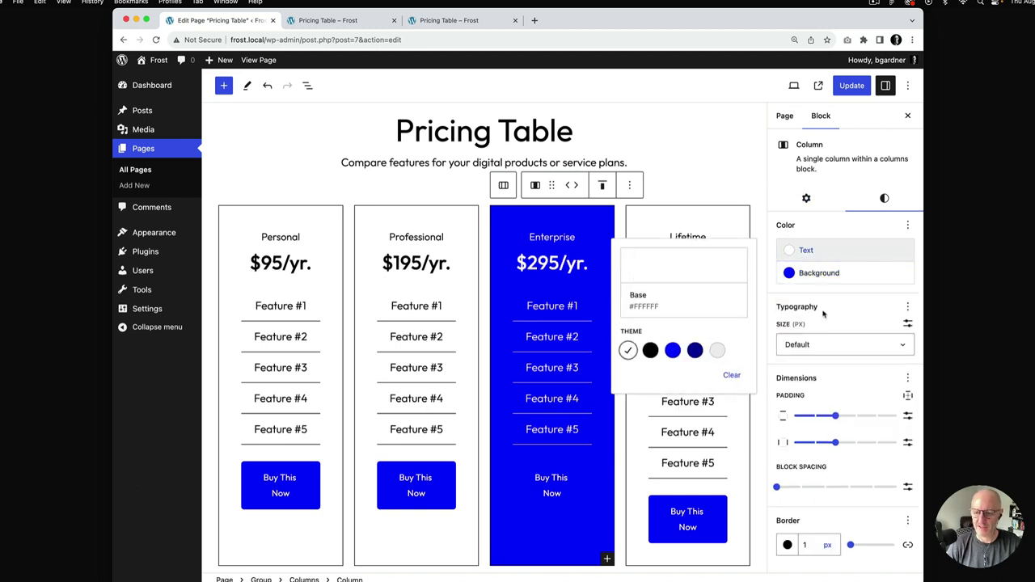
- Give the Enterprise column's "Buy This Now" button a white background and black text
{"action": "left_click_drag", "start_coordinate": [564, 495], "coordinate": [544, 477]}
{"action": "left_click", "coordinate": [883, 198]}
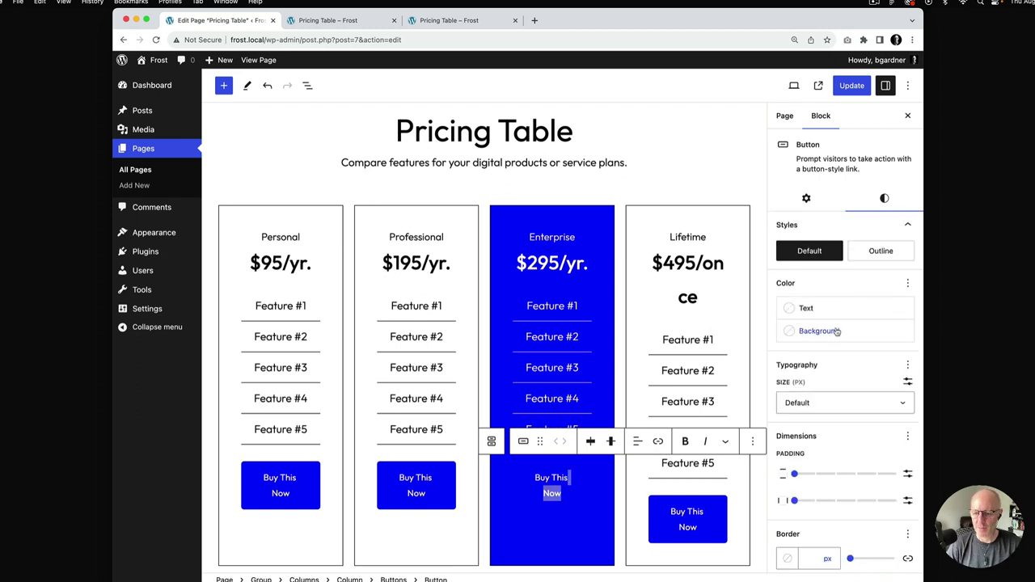
{"action": "left_click", "coordinate": [833, 332]}
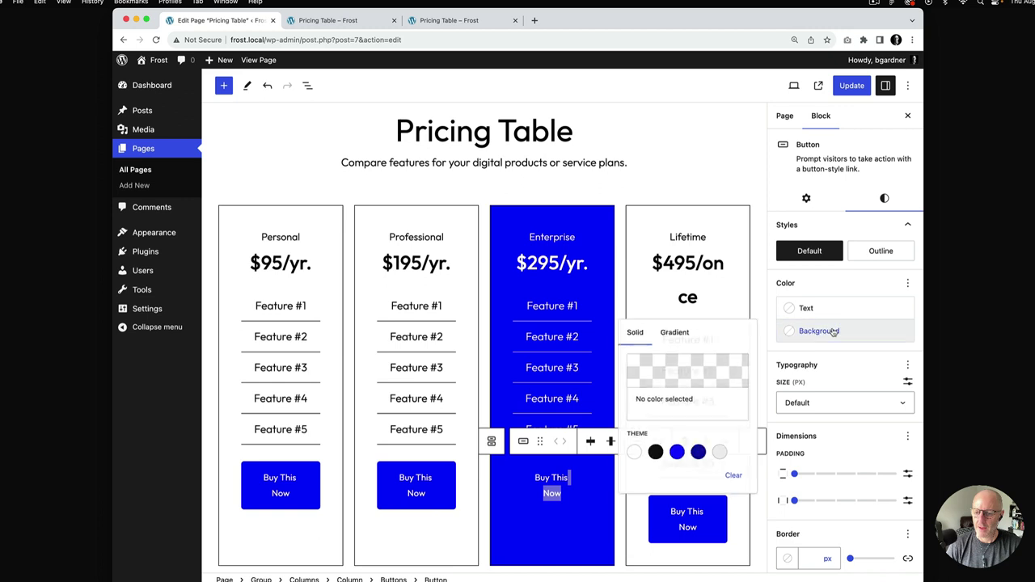
{"action": "left_click", "coordinate": [627, 458]}
{"action": "left_click", "coordinate": [824, 308]}
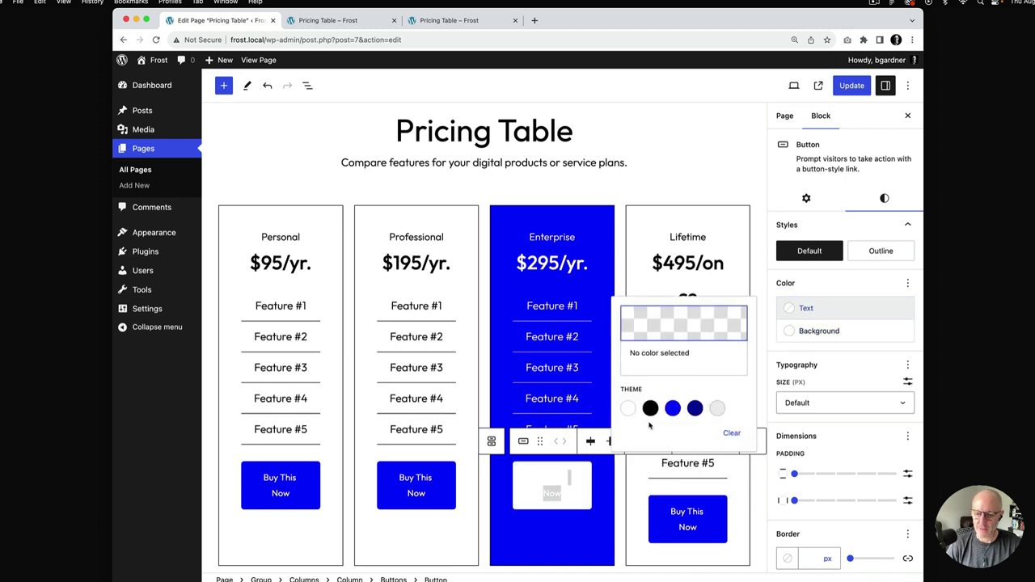
{"action": "left_click", "coordinate": [650, 408]}
- Save the page update and check the highlighted Enterprise column on the reloaded live page
{"action": "left_click", "coordinate": [851, 86]}
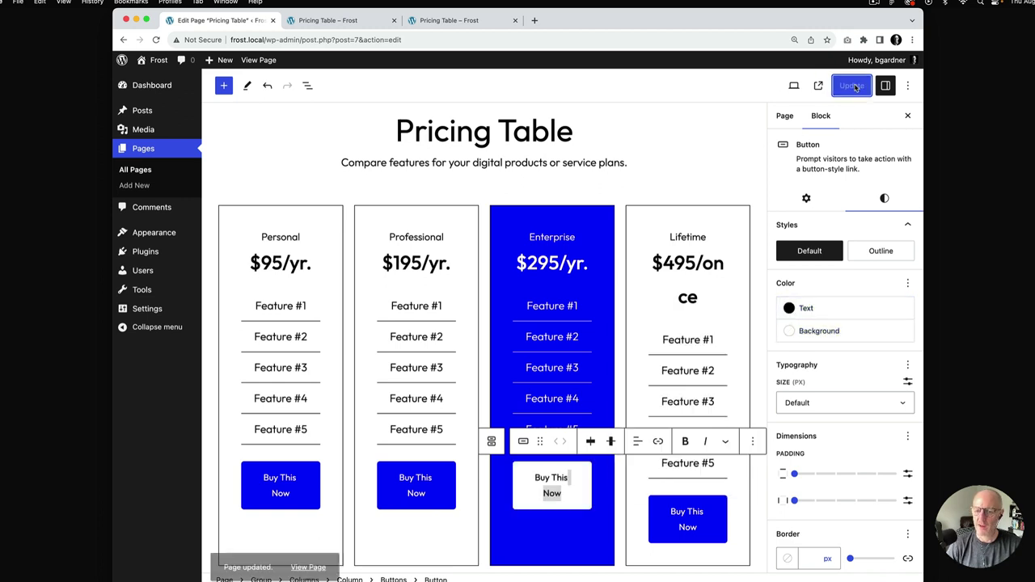
{"action": "left_click", "coordinate": [336, 20]}
{"action": "key", "text": "super+r"}
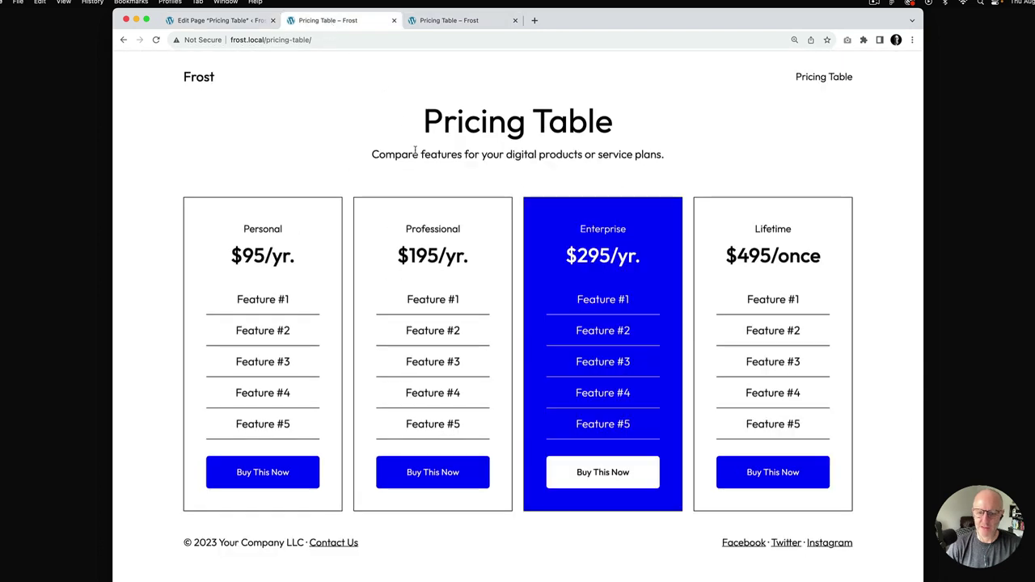
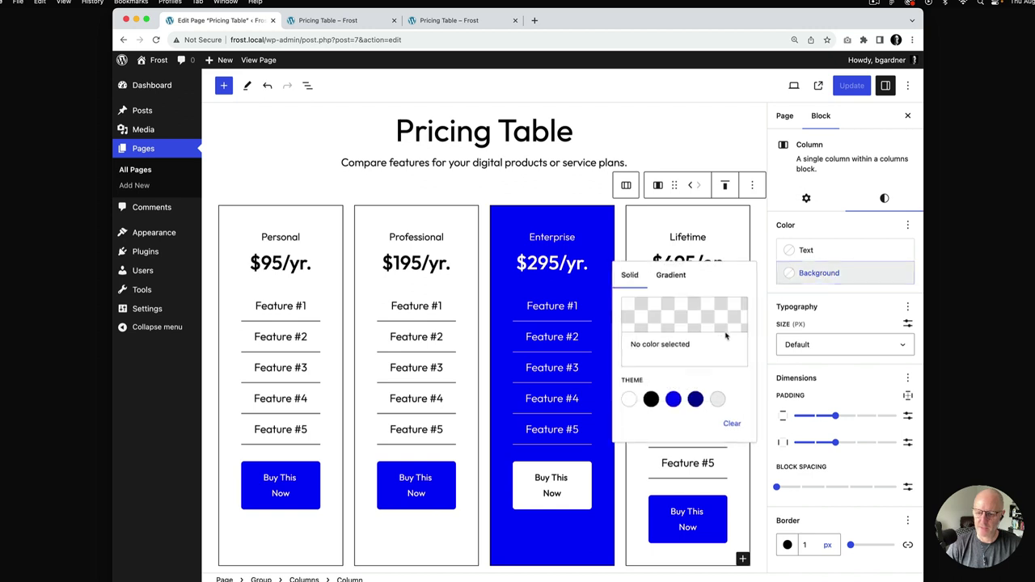
- Give the Lifetime column a Contrast (#000000) background with Base (#FFFFFF) text
{"action": "left_click", "coordinate": [654, 402]}
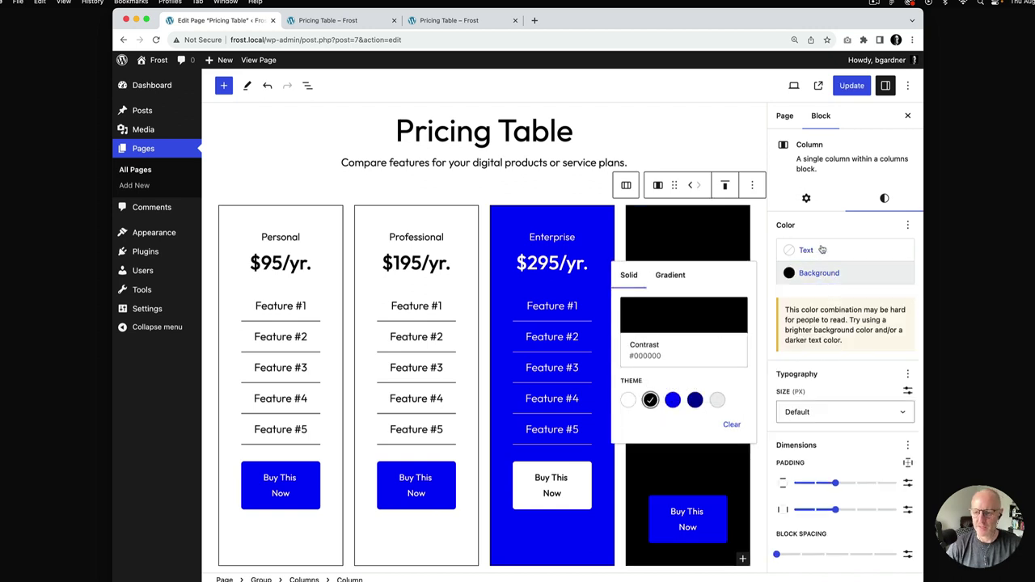
{"action": "left_click", "coordinate": [819, 250]}
{"action": "left_click", "coordinate": [628, 351]}
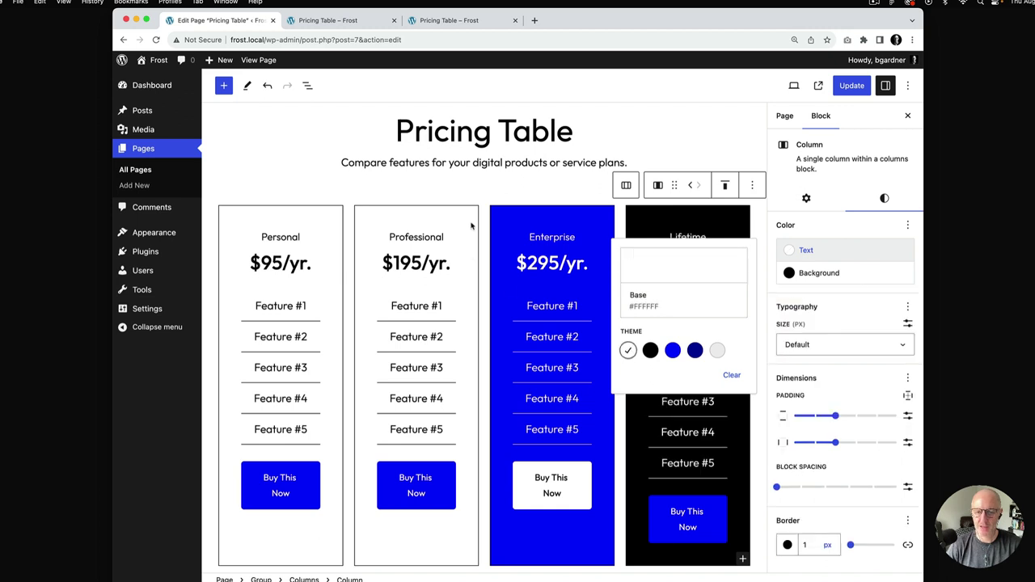
- Give the Professional column a Contrast (#000000) background with white text
{"action": "left_click", "coordinate": [473, 225]}
{"action": "left_click", "coordinate": [884, 198]}
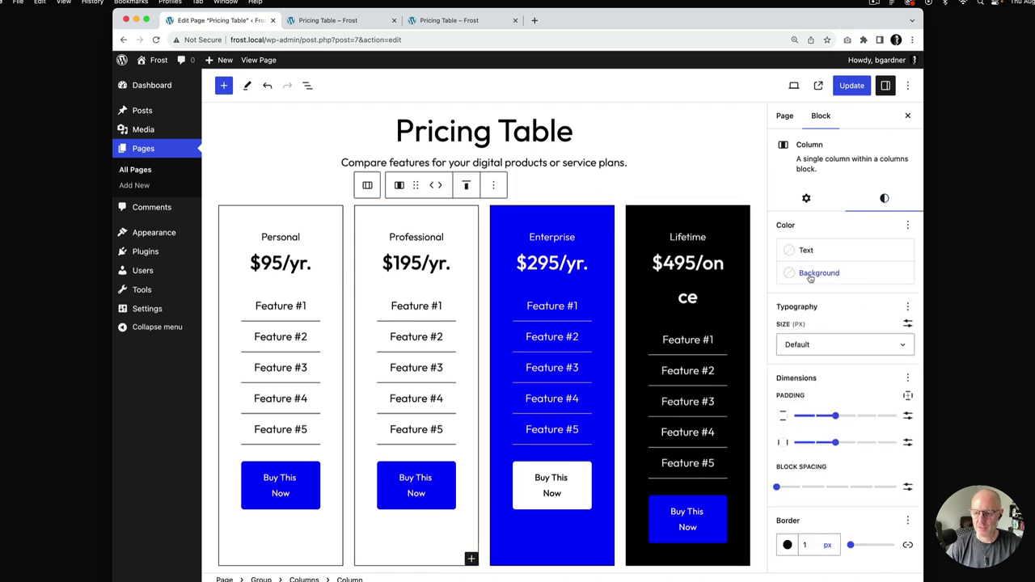
{"action": "left_click", "coordinate": [819, 272]}
{"action": "left_click", "coordinate": [650, 399]}
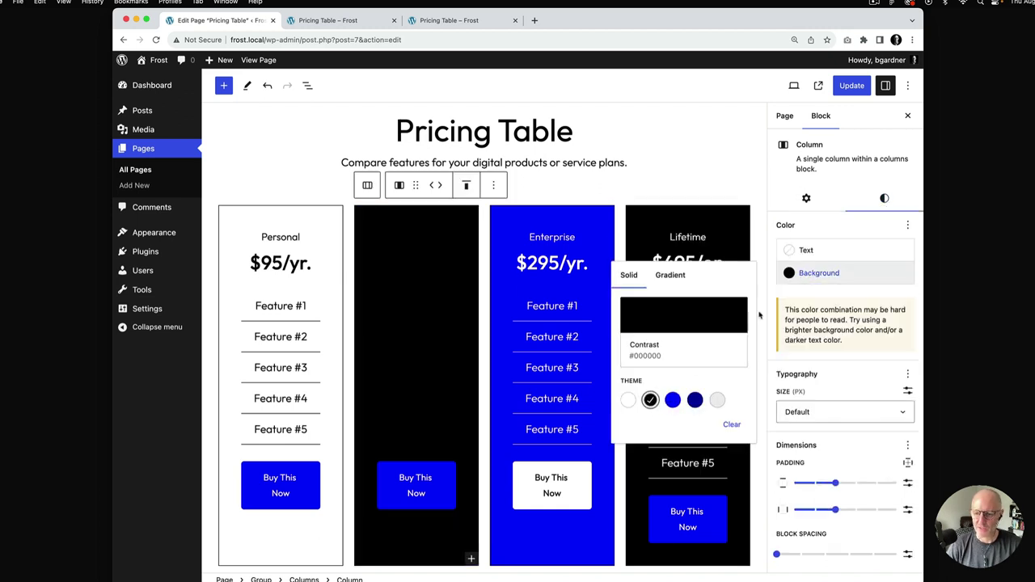
{"action": "left_click", "coordinate": [813, 250]}
{"action": "left_click", "coordinate": [629, 350]}
- Give the Personal column a black background with white text
{"action": "left_click", "coordinate": [340, 216]}
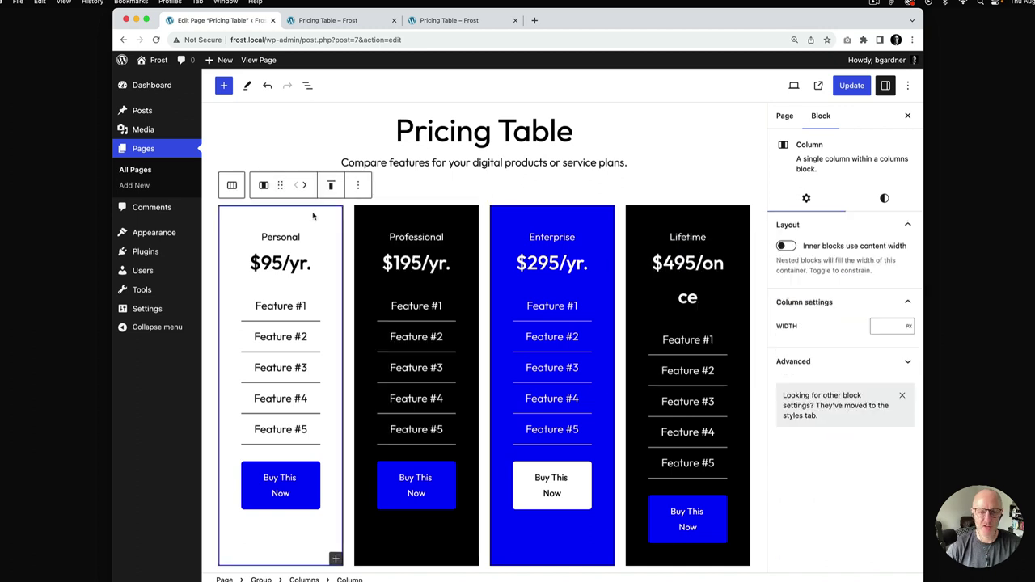
{"action": "left_click", "coordinate": [884, 198]}
{"action": "left_click", "coordinate": [819, 272]}
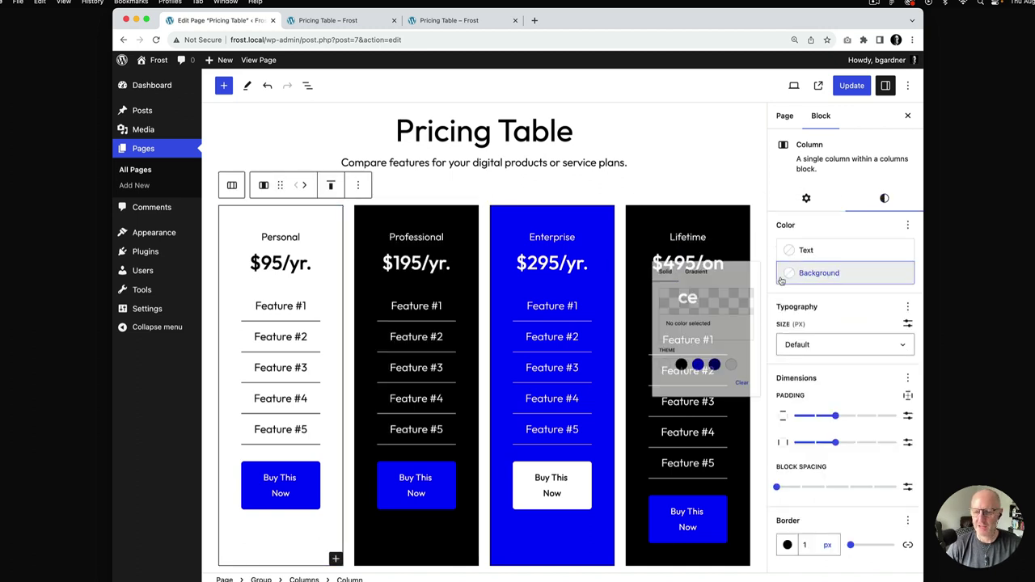
{"action": "left_click", "coordinate": [650, 400]}
{"action": "left_click", "coordinate": [813, 250]}
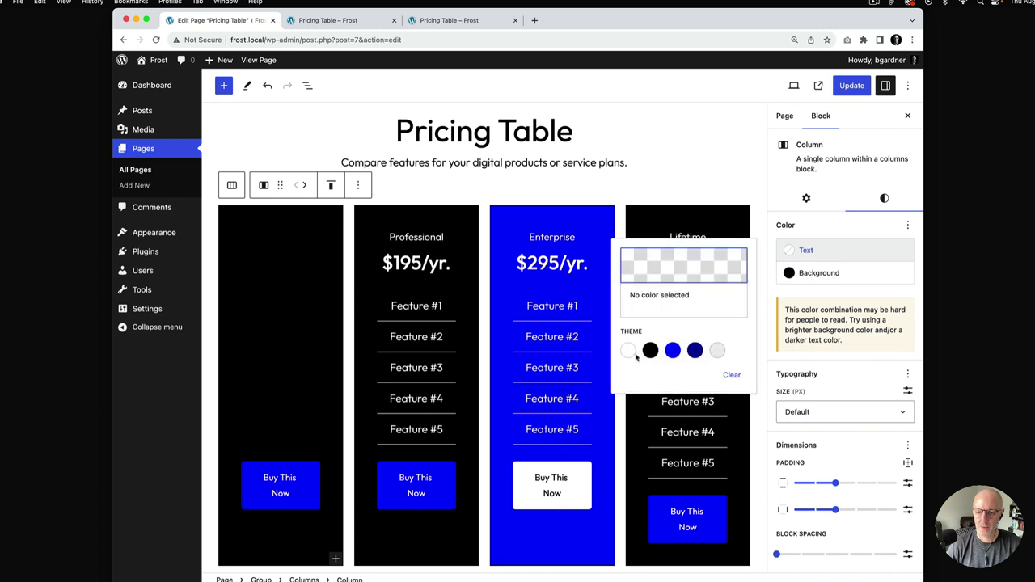
{"action": "left_click", "coordinate": [629, 350]}
- Save the page update, check the black and blue columns on the reloaded live page and return to the editor
{"action": "left_click", "coordinate": [852, 85]}
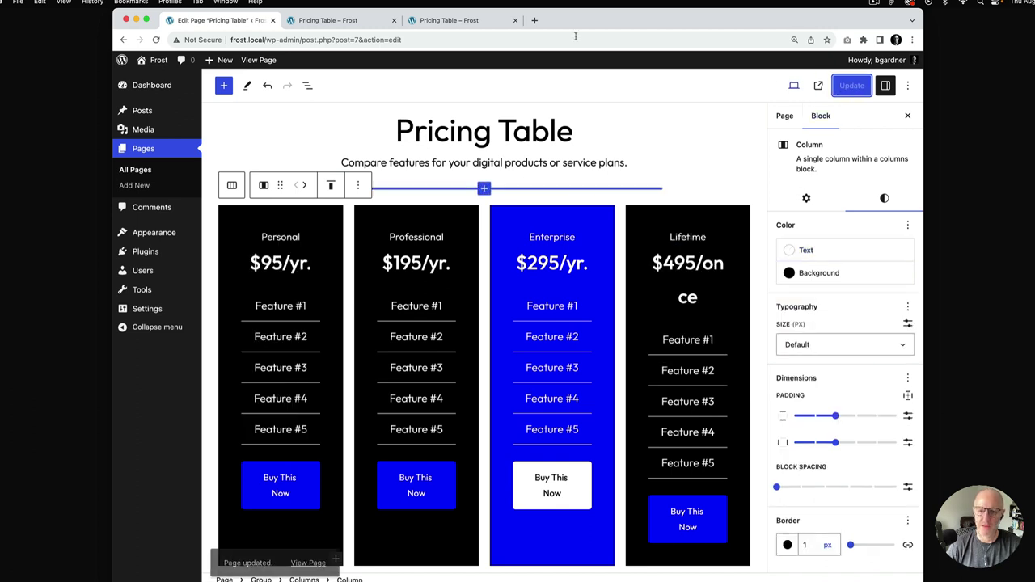
{"action": "left_click", "coordinate": [349, 24]}
{"action": "key", "text": "super+r"}
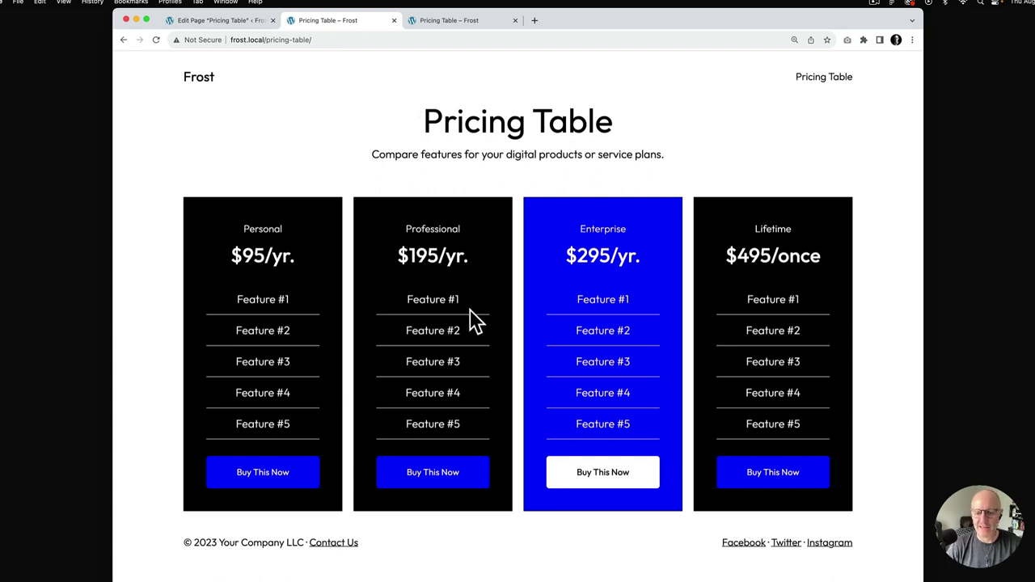
{"action": "left_click", "coordinate": [245, 28]}
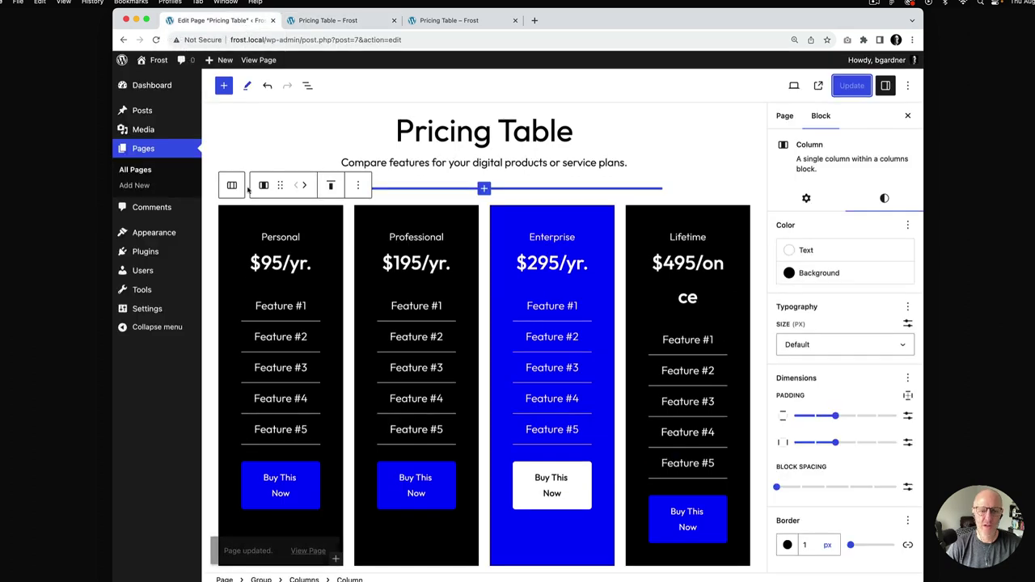
- Set the color of the separator below Feature #1 in the Personal column to #333333
{"action": "left_click", "coordinate": [284, 321]}
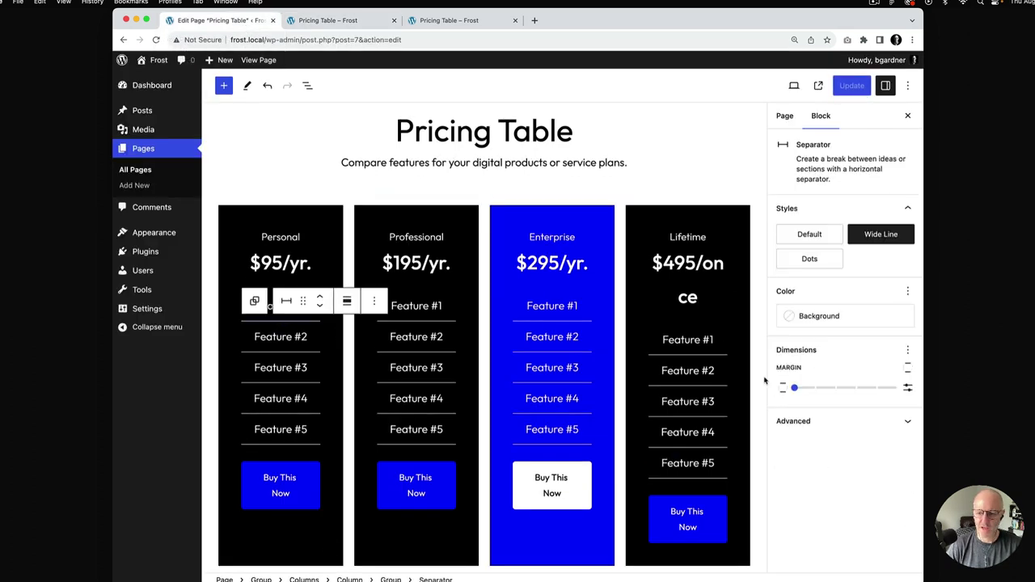
{"action": "left_click", "coordinate": [847, 321]}
{"action": "left_click", "coordinate": [696, 370]}
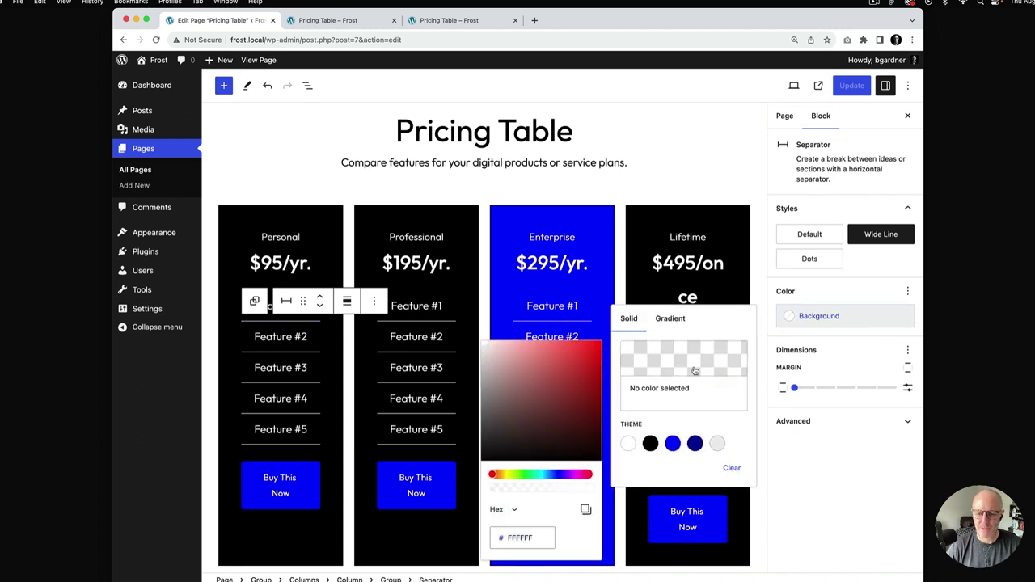
{"action": "left_click", "coordinate": [532, 537]}
{"action": "key", "text": "super+a"}
{"action": "type", "text": "3"}
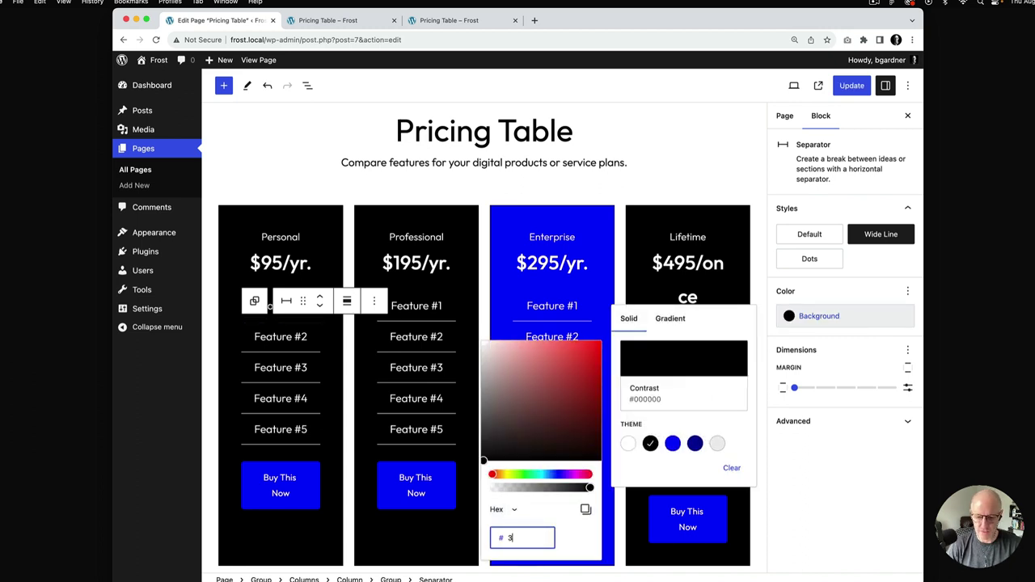
{"action": "type", "text": "33333"}
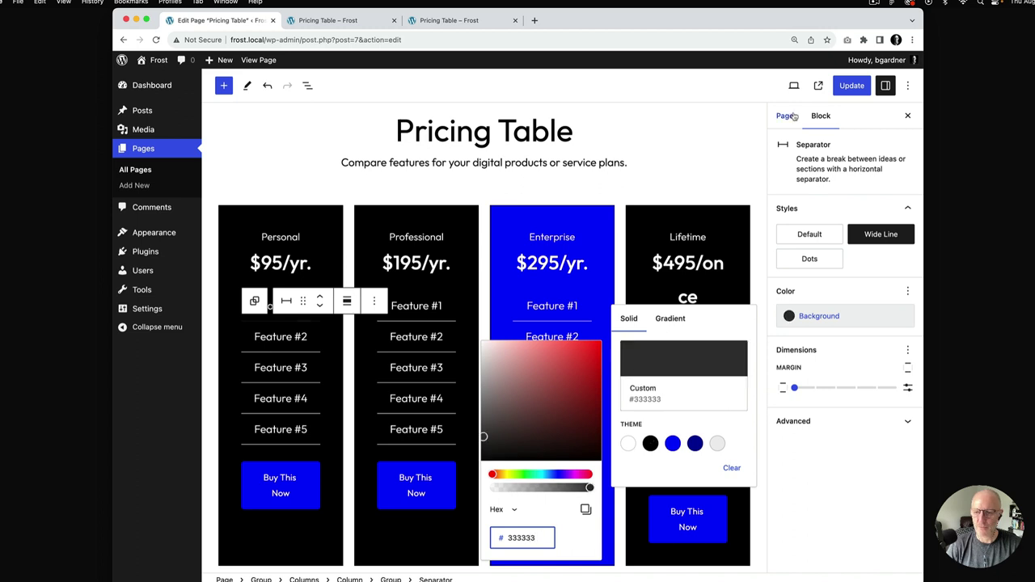
- Save the page update, check the recolored separator on the live page and return to the editor
{"action": "left_click", "coordinate": [861, 89]}
{"action": "left_click", "coordinate": [356, 21]}
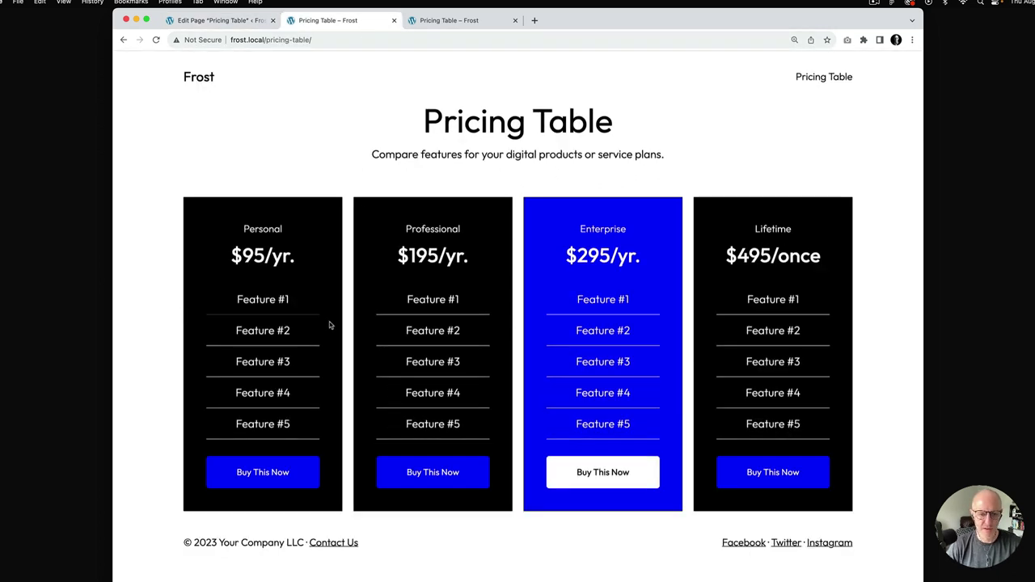
{"action": "left_click", "coordinate": [235, 22]}
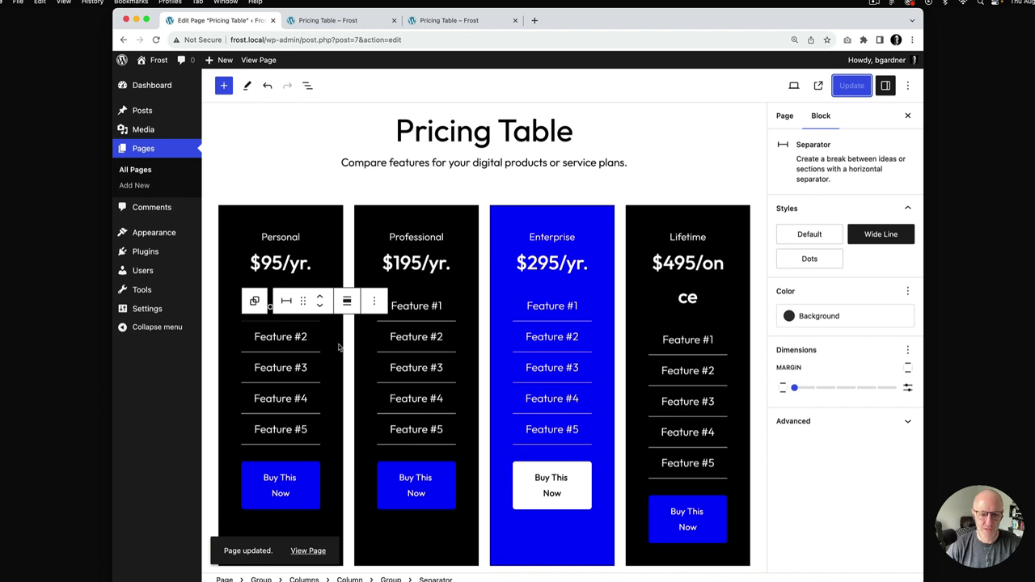
- Set the color of the separator below Feature #2 in the Personal column to #333333
{"action": "left_click", "coordinate": [316, 354]}
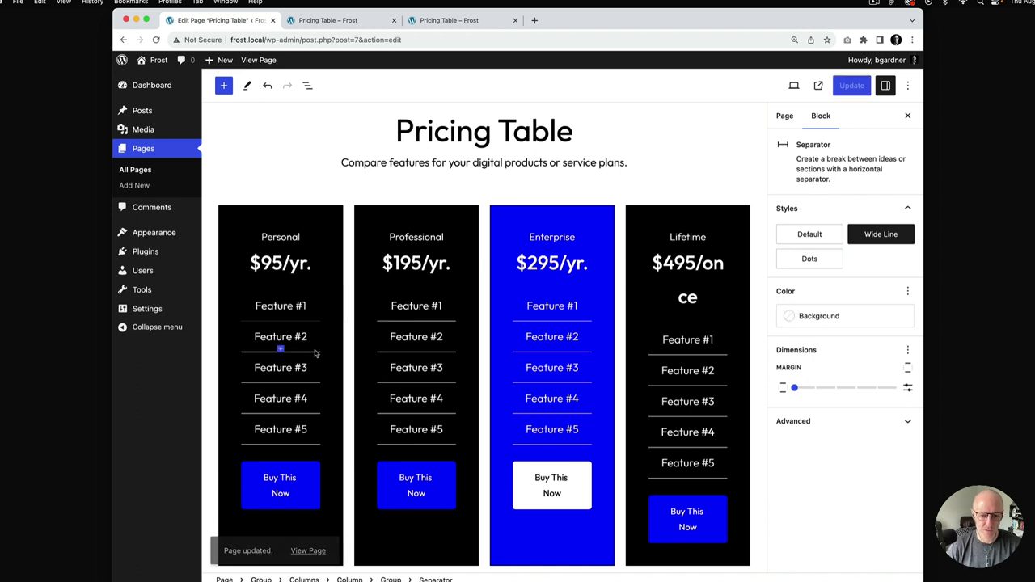
{"action": "left_click", "coordinate": [859, 323]}
{"action": "left_click", "coordinate": [643, 386]}
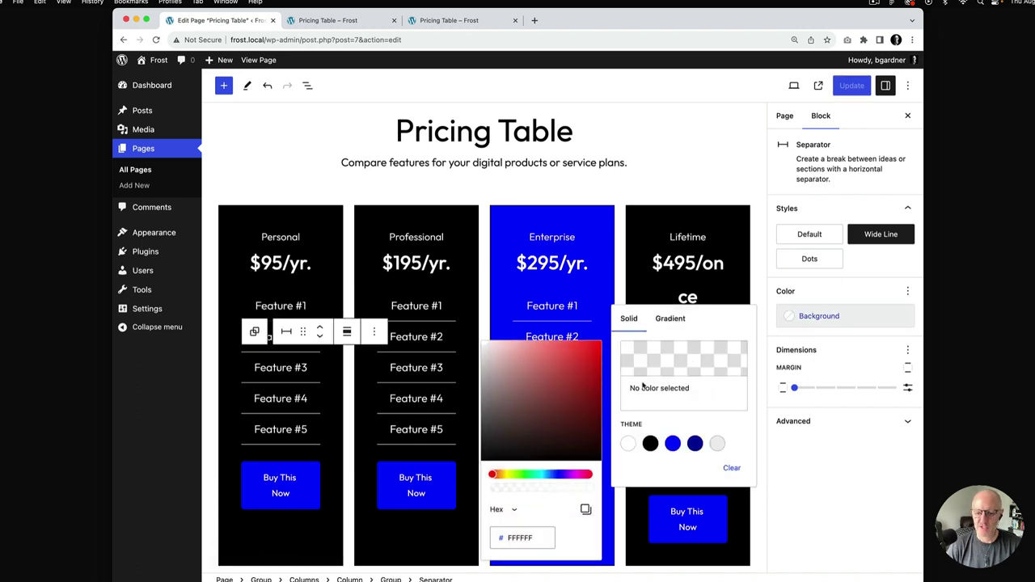
{"action": "double_click", "coordinate": [530, 537]}
{"action": "type", "text": "333"}
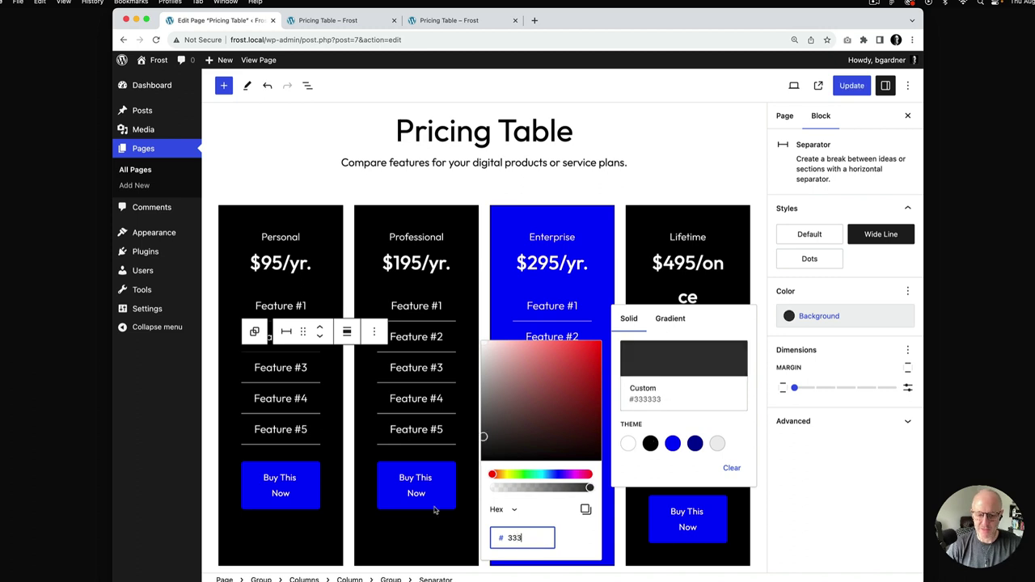
{"action": "type", "text": "333"}
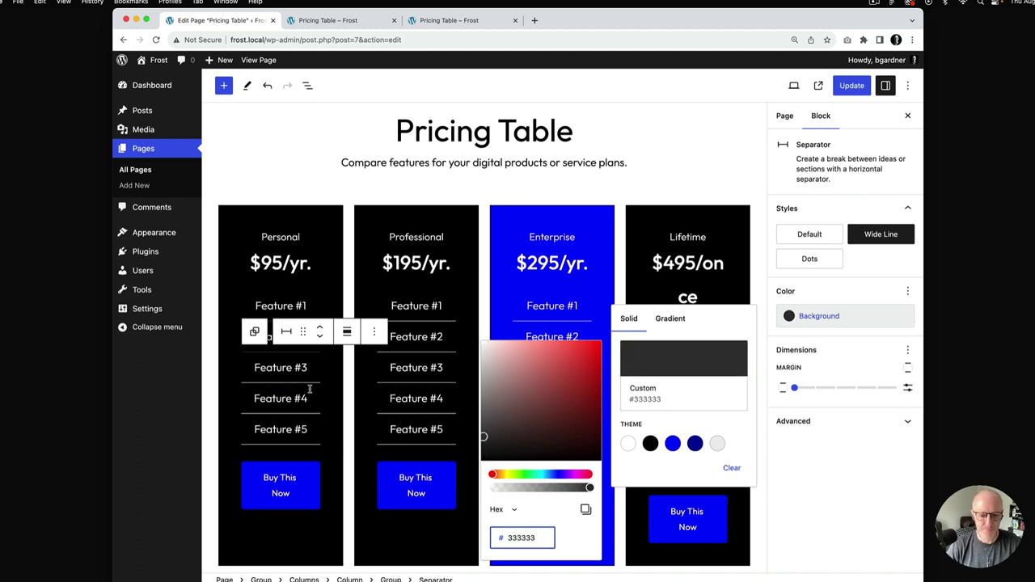
- Set the color of the separator below Feature #3 in the Personal column to #333333, selecting it from the block list
{"action": "left_click", "coordinate": [307, 417]}
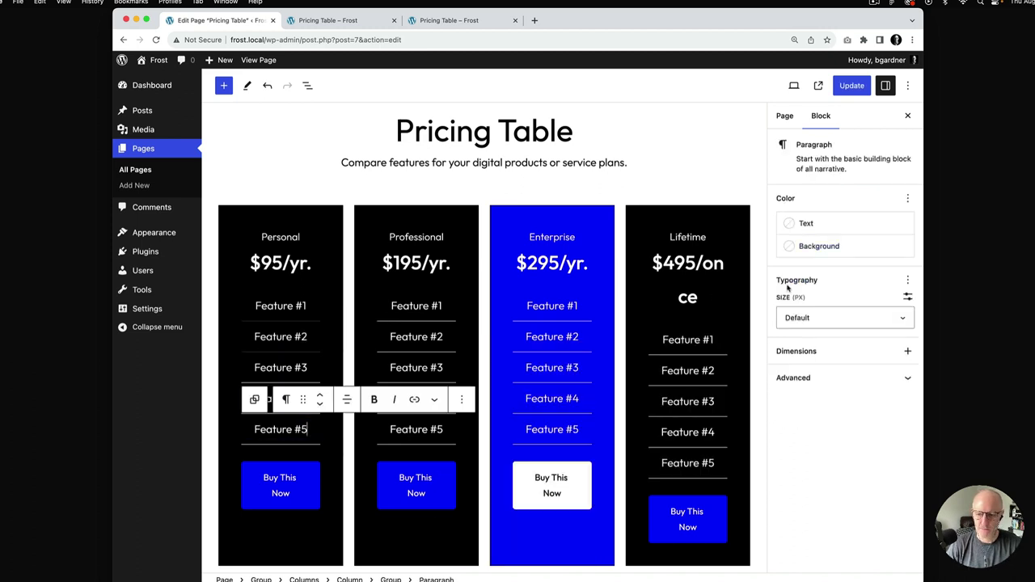
{"action": "left_click", "coordinate": [307, 455]}
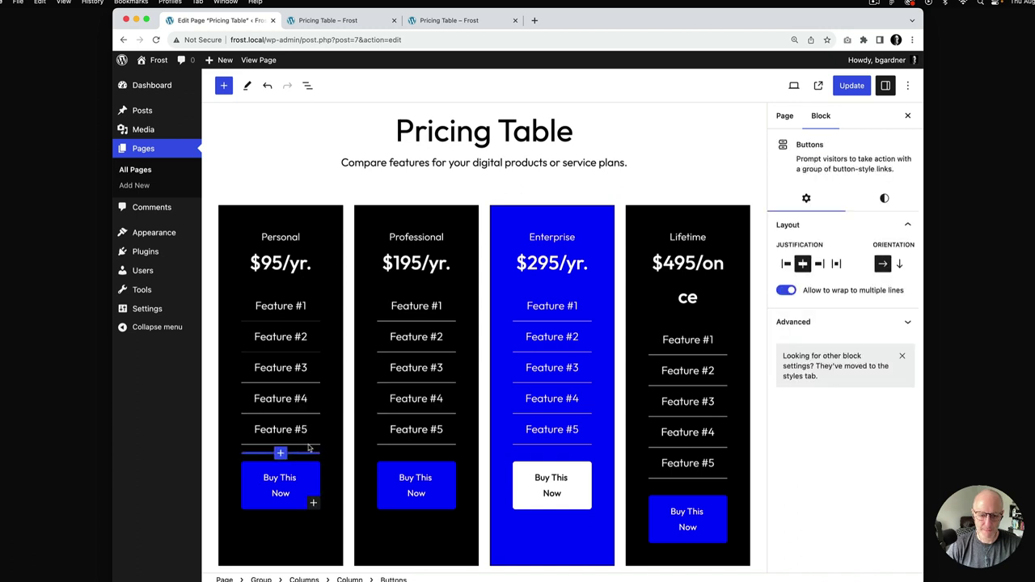
{"action": "left_click", "coordinate": [307, 85]}
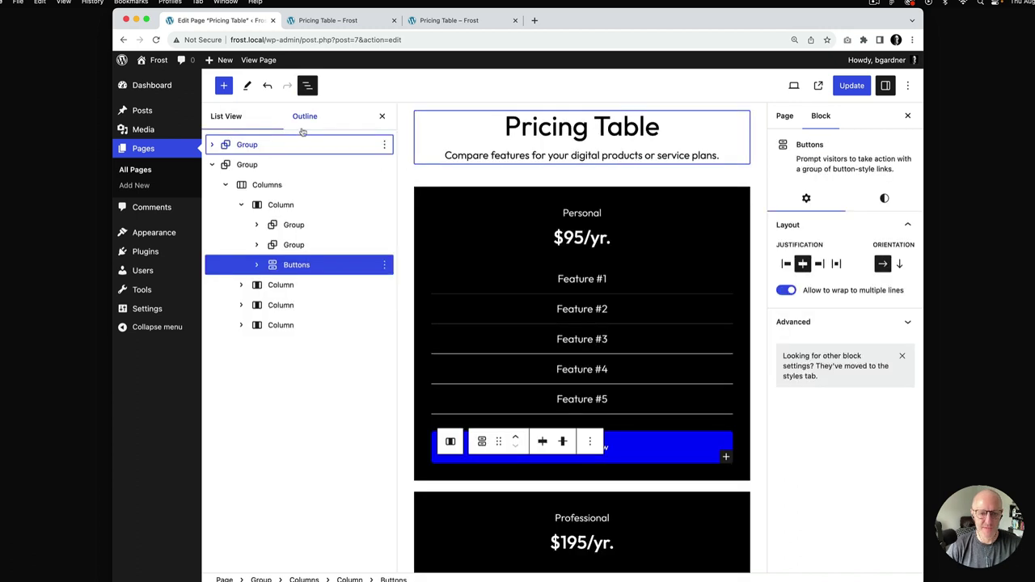
{"action": "left_click", "coordinate": [256, 245]}
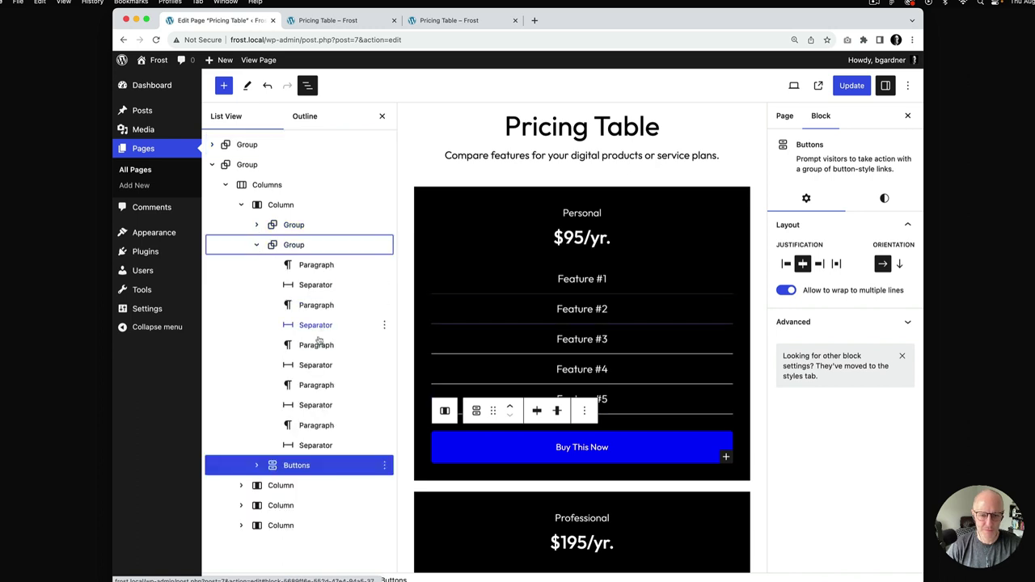
{"action": "left_click", "coordinate": [315, 365]}
{"action": "left_click", "coordinate": [819, 318]}
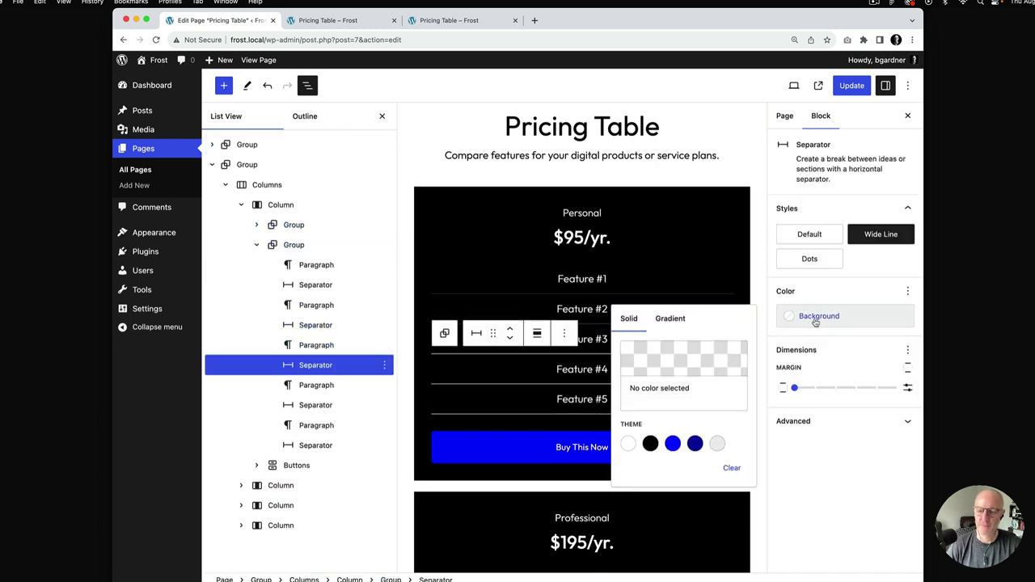
{"action": "left_click", "coordinate": [677, 376]}
{"action": "double_click", "coordinate": [524, 528]}
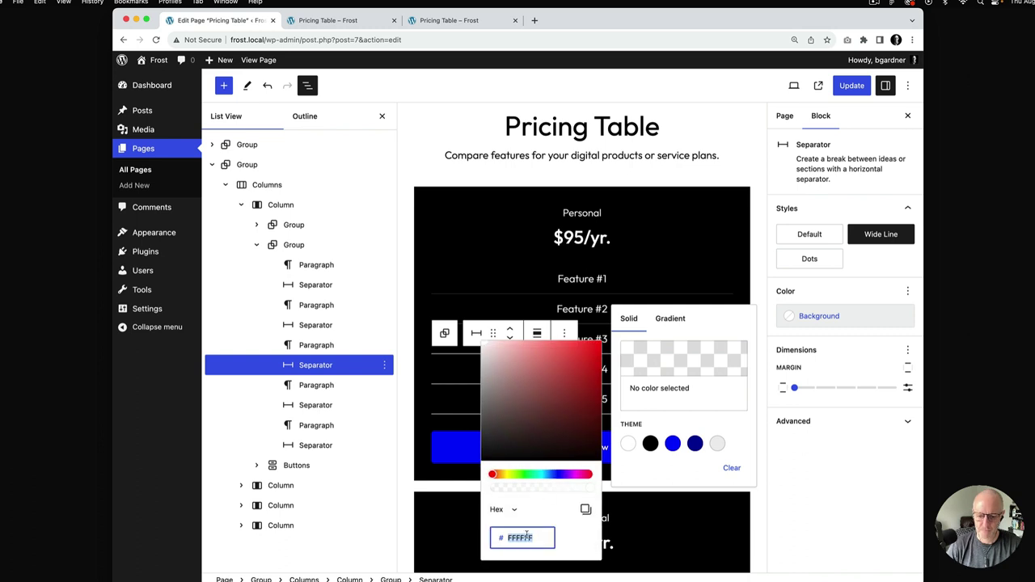
{"action": "type", "text": "333333"}
- Set the color of the separator below Feature #4 in the Personal column to #333333
{"action": "left_click", "coordinate": [315, 406]}
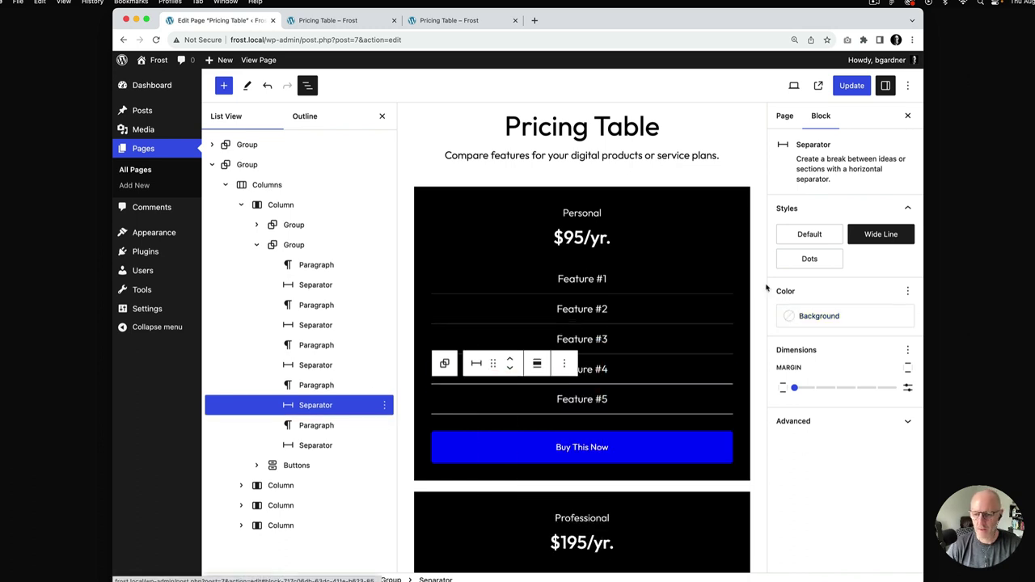
{"action": "left_click", "coordinate": [820, 316]}
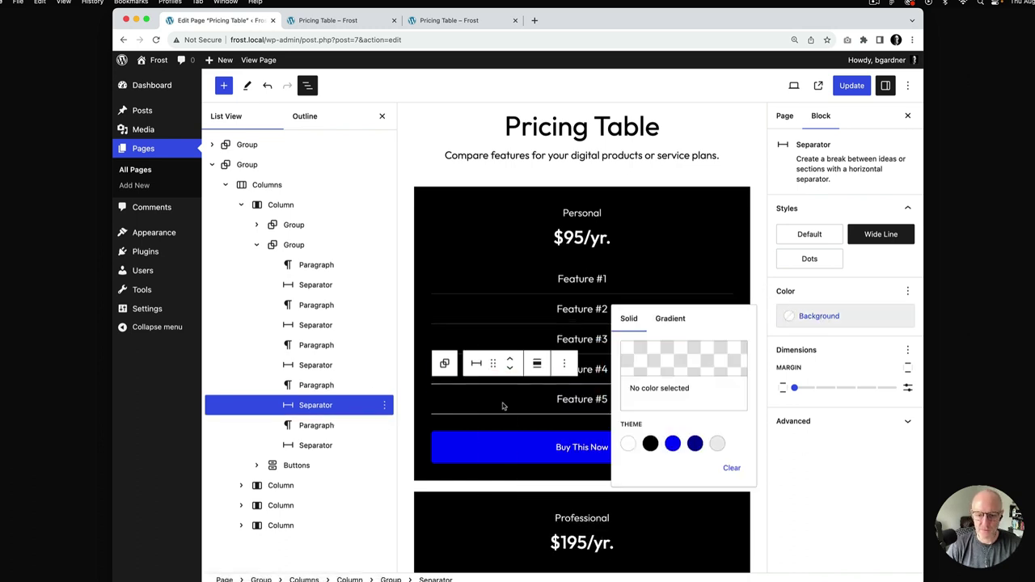
{"action": "left_click", "coordinate": [677, 353]}
{"action": "double_click", "coordinate": [524, 537]}
{"action": "type", "text": "333333"}
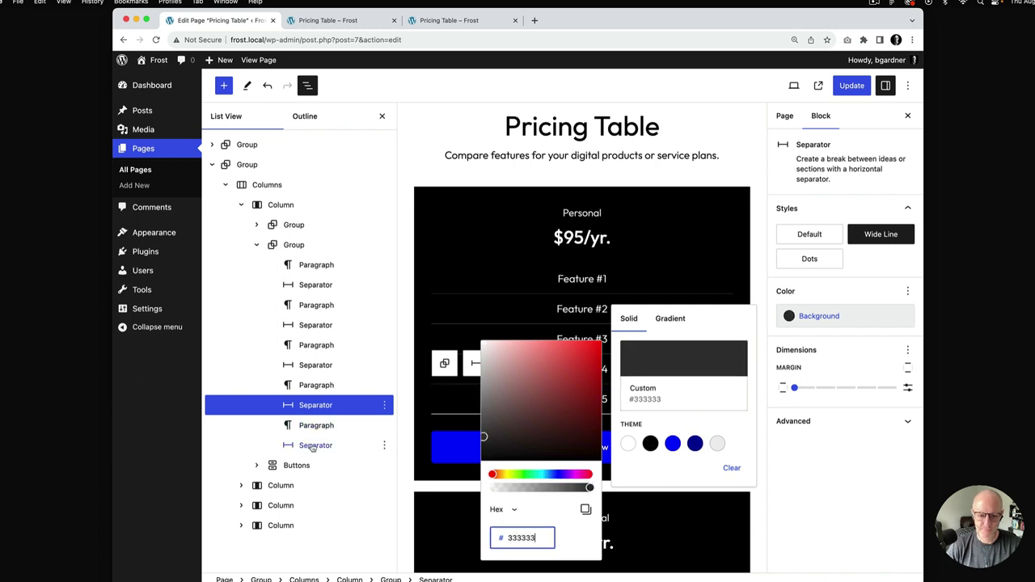
- Set the color of the separator below Feature #5 in the Personal column to #333333
{"action": "left_click", "coordinate": [306, 444]}
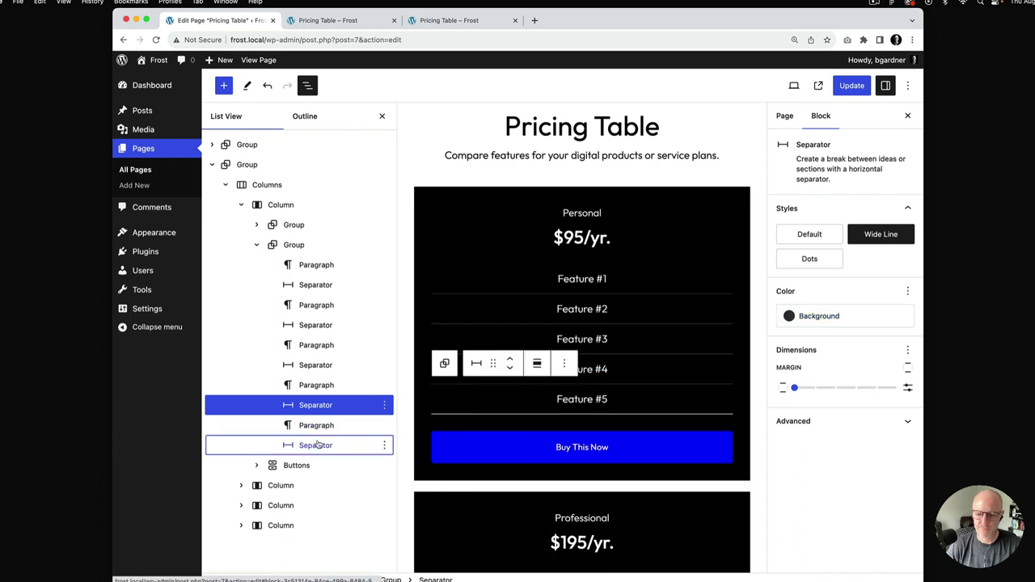
{"action": "left_click", "coordinate": [818, 316]}
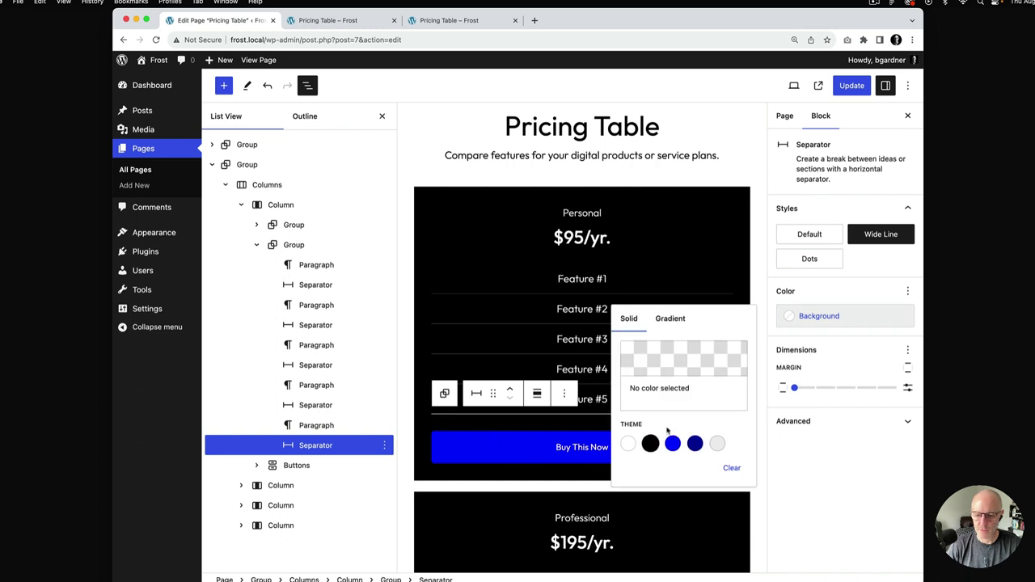
{"action": "left_click", "coordinate": [684, 353]}
{"action": "double_click", "coordinate": [520, 544]}
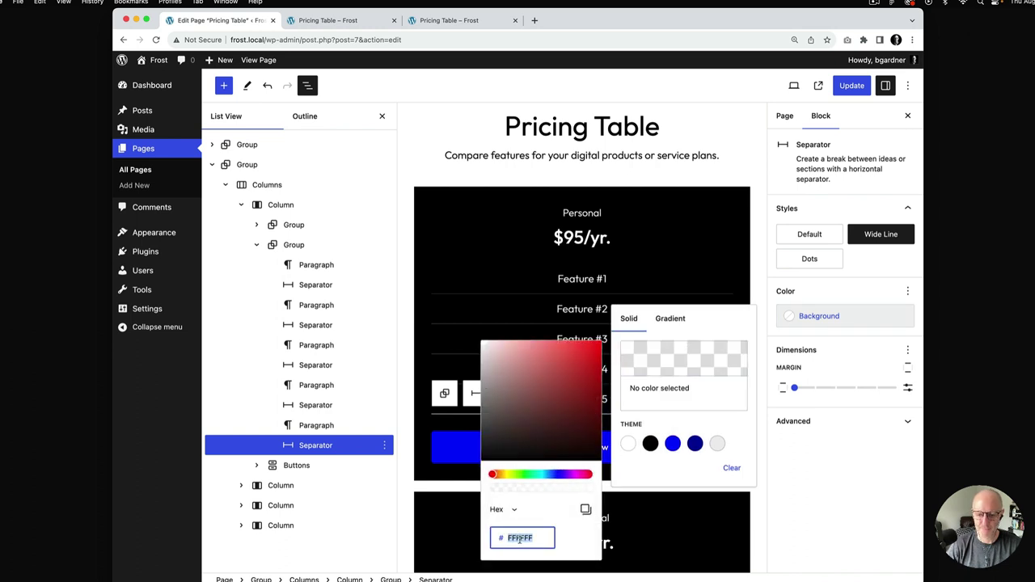
{"action": "type", "text": "333333"}
- Save the page update, check the Personal column's darker separators on the live page and return to the editor
{"action": "left_click", "coordinate": [850, 87]}
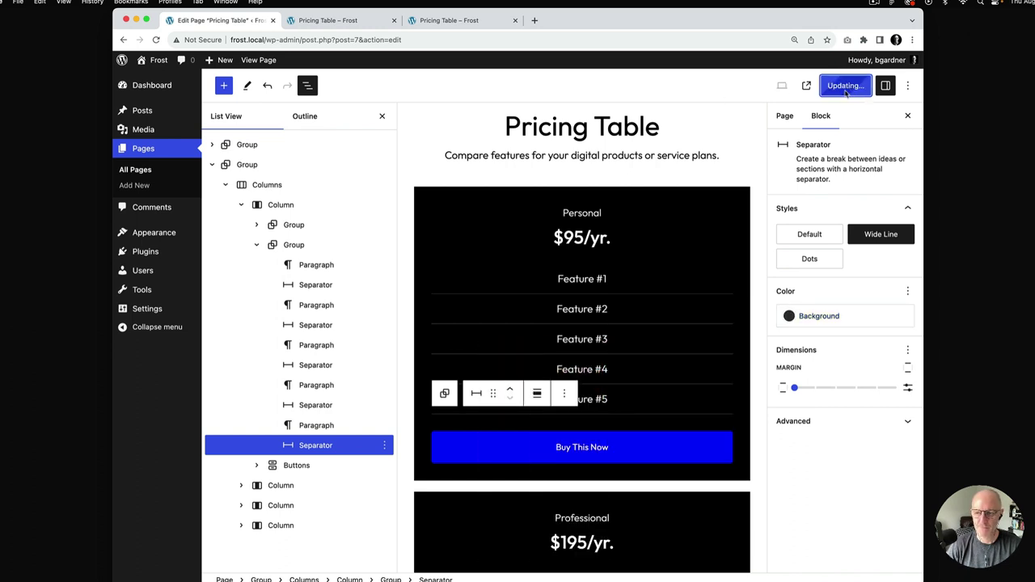
{"action": "left_click", "coordinate": [343, 20]}
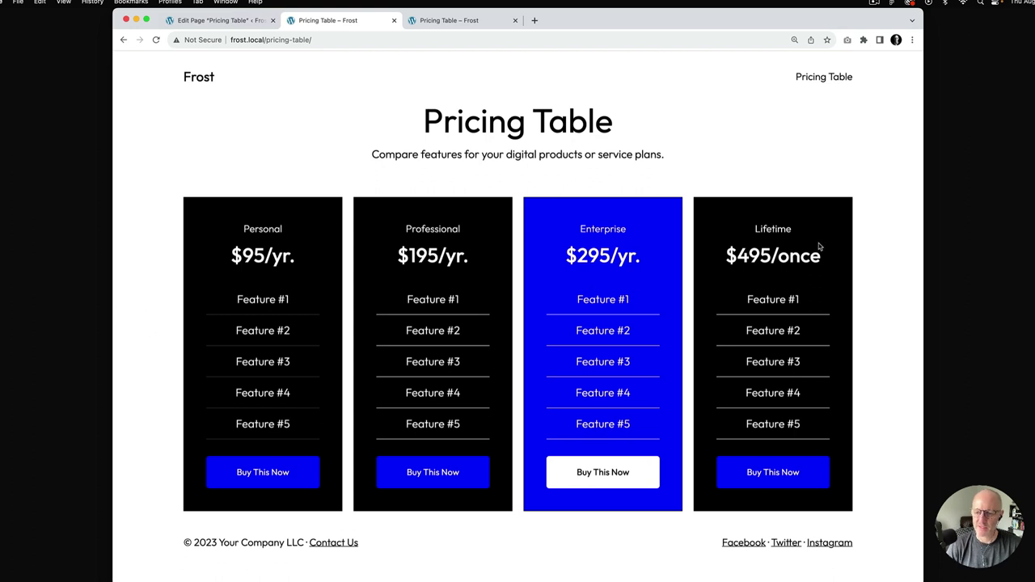
{"action": "left_click", "coordinate": [235, 21]}
- Delete the Lifetime column from the pricing table
{"action": "left_click", "coordinate": [241, 204]}
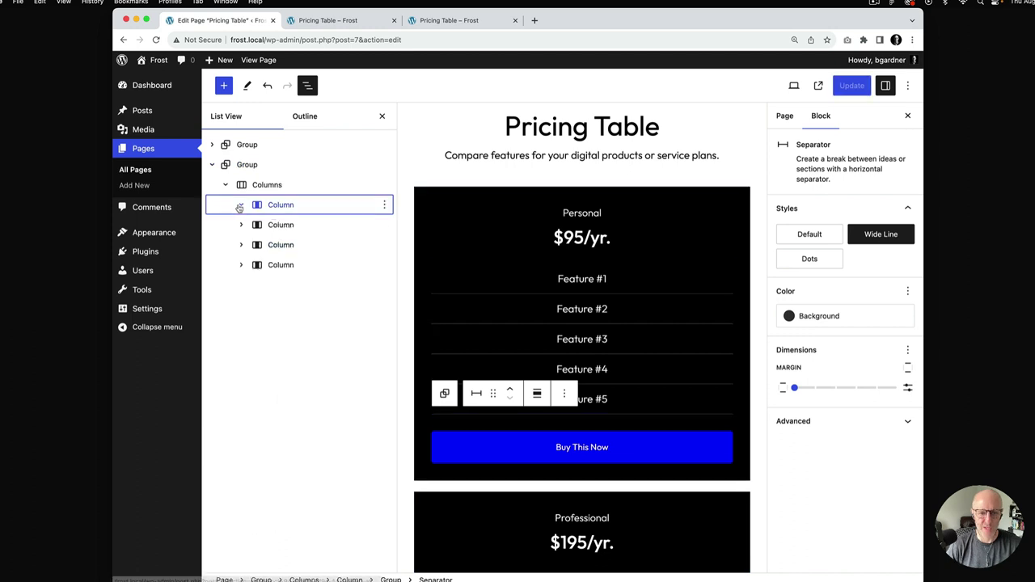
{"action": "left_click", "coordinate": [363, 272]}
{"action": "left_click", "coordinate": [384, 265]}
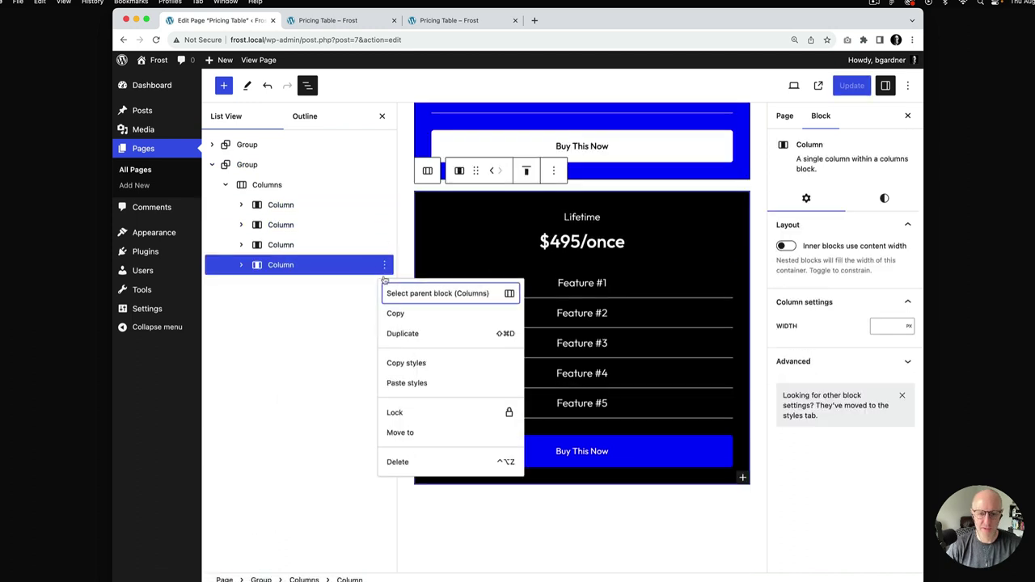
{"action": "left_click", "coordinate": [418, 460]}
- Save the page update, check the three-column table on the reloaded live page and return to the editor
{"action": "left_click", "coordinate": [852, 85]}
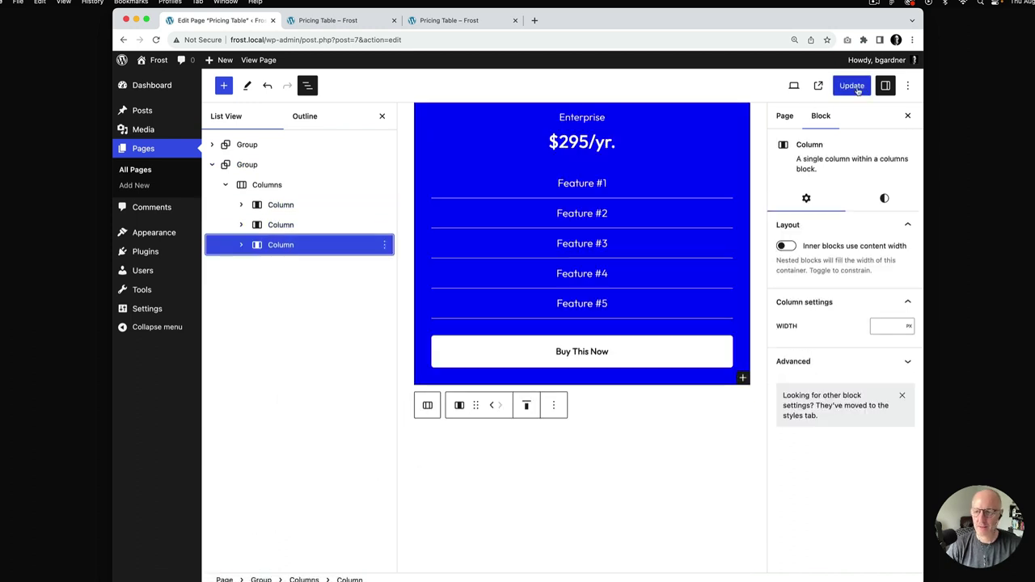
{"action": "left_click", "coordinate": [343, 22]}
{"action": "key", "text": "super+r"}
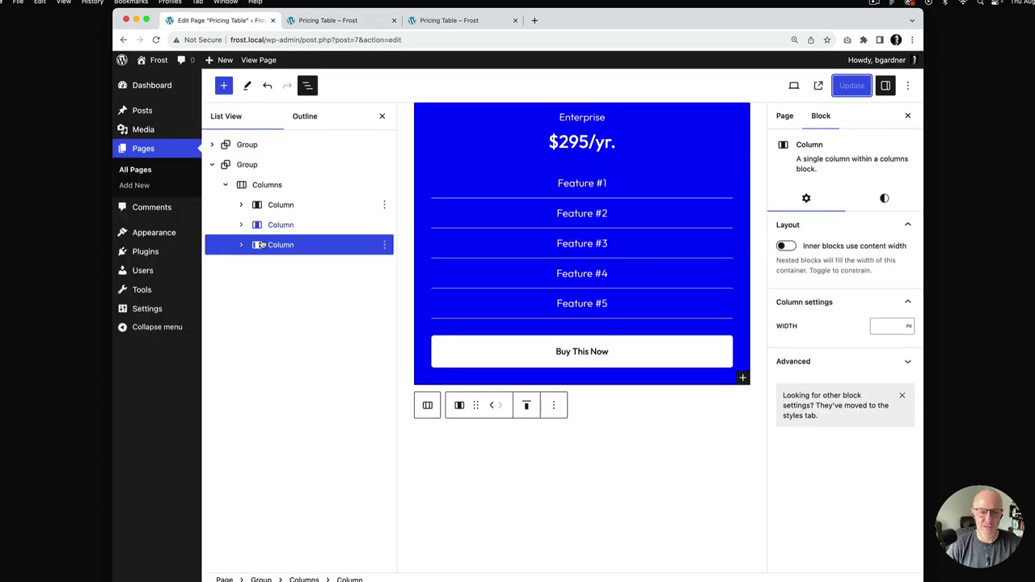
{"action": "left_click", "coordinate": [235, 23]}
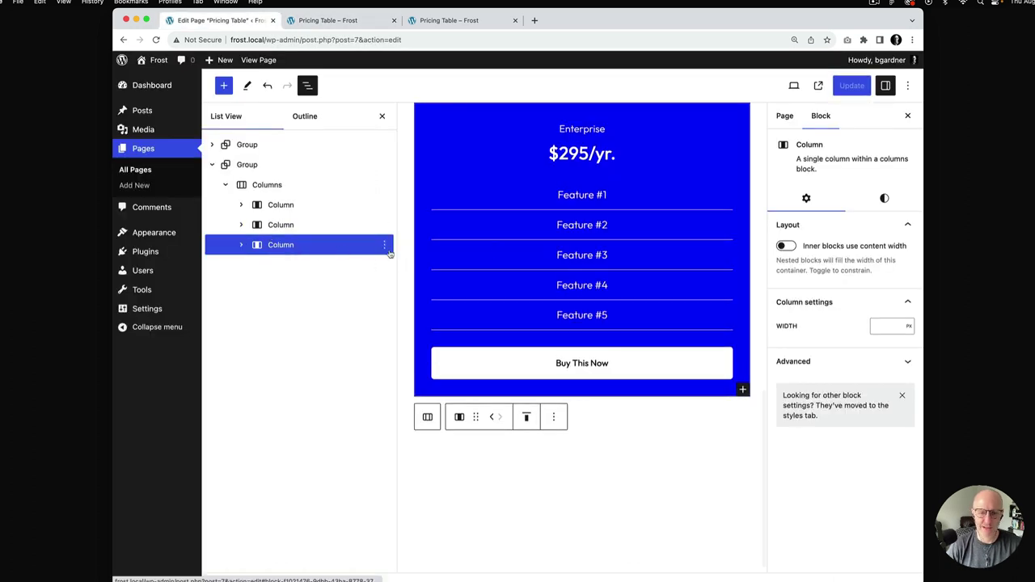
- Move the Enterprise column ahead of the Professional column and save the page update
{"action": "scroll", "coordinate": [496, 249], "scroll_direction": "up", "scroll_amount": 3}
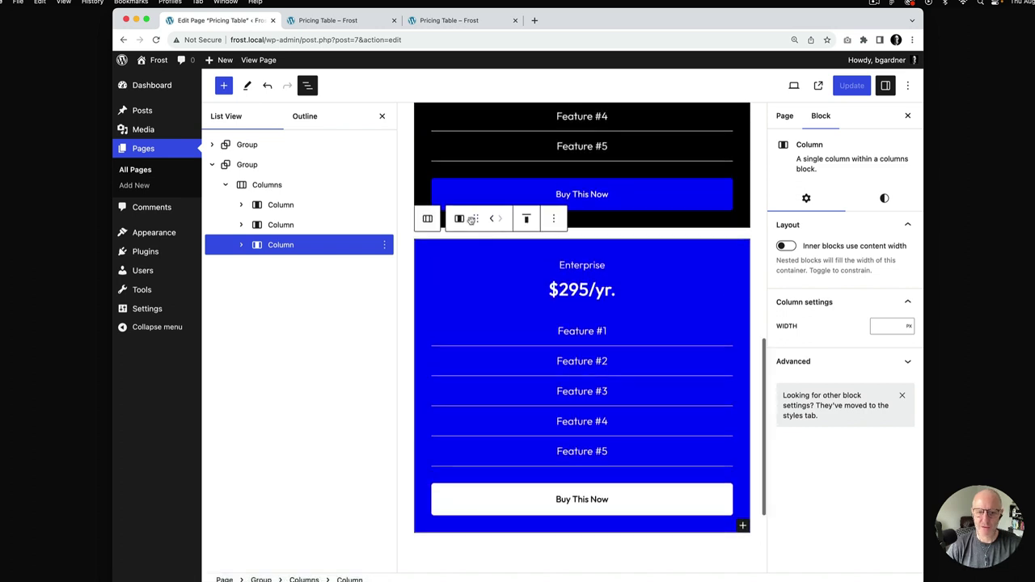
{"action": "left_click", "coordinate": [494, 220]}
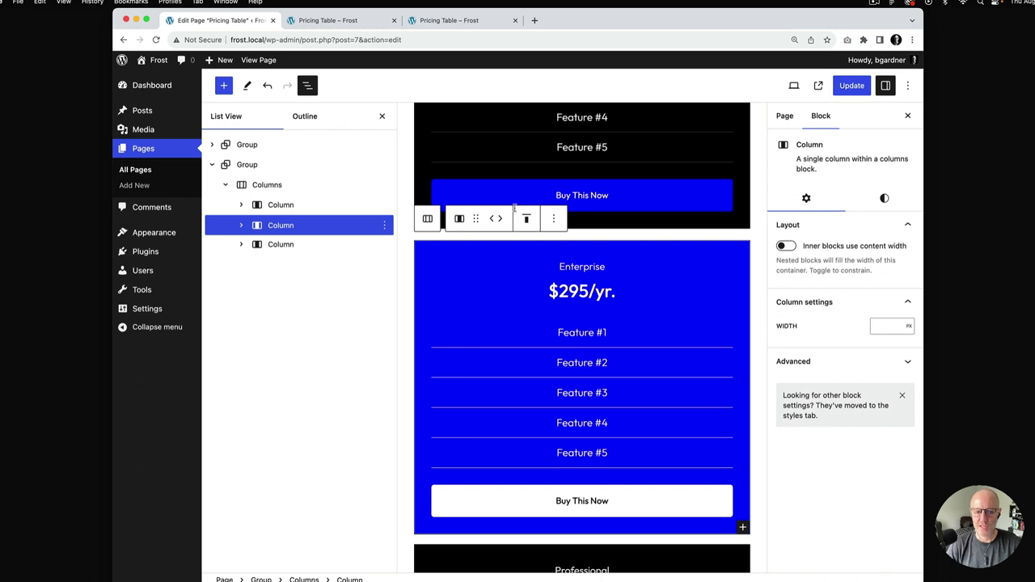
{"action": "left_click", "coordinate": [851, 85]}
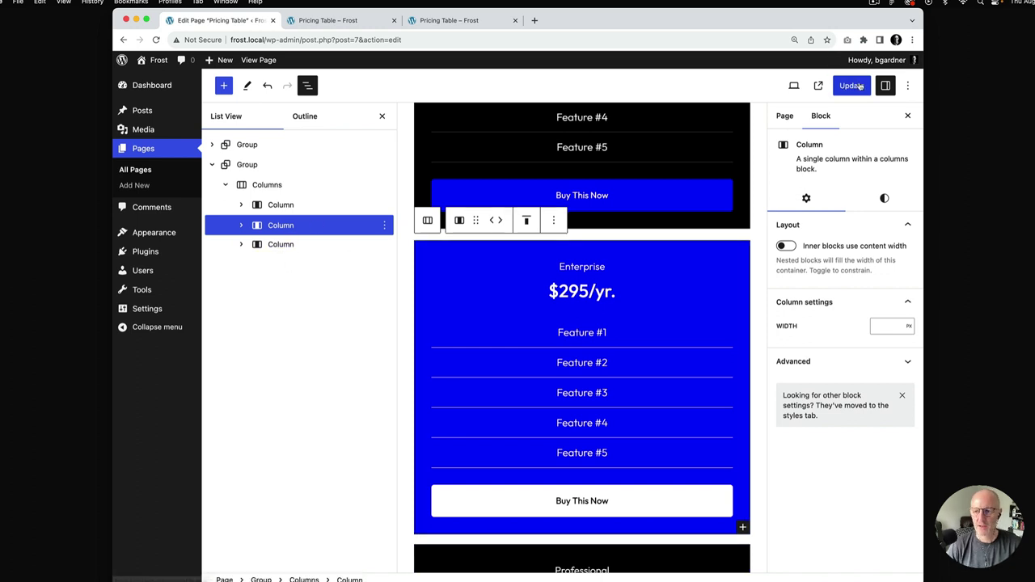
- Reload the live page to check the new column order and return to the editor
{"action": "left_click", "coordinate": [361, 25]}
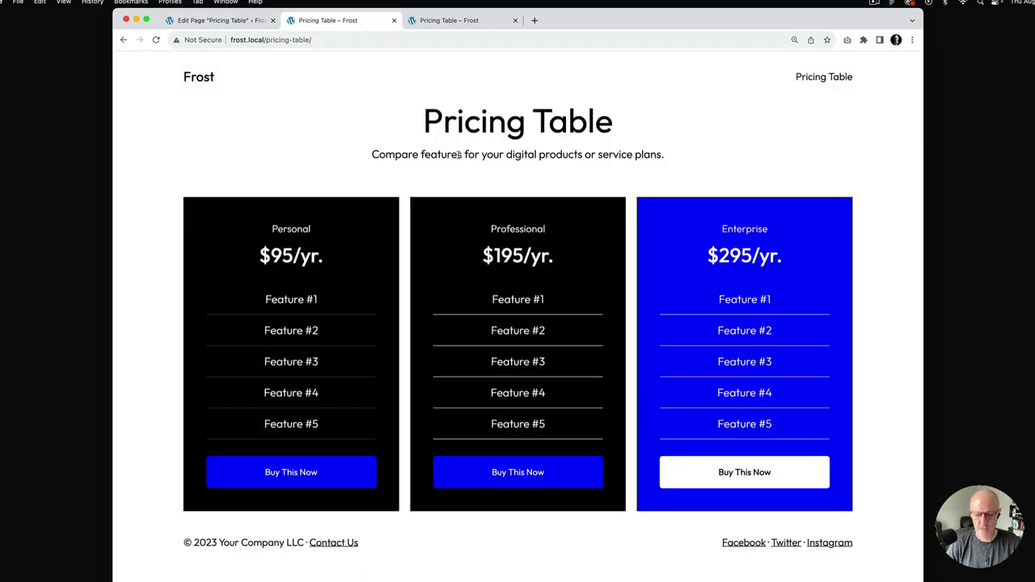
{"action": "key", "text": "super+r"}
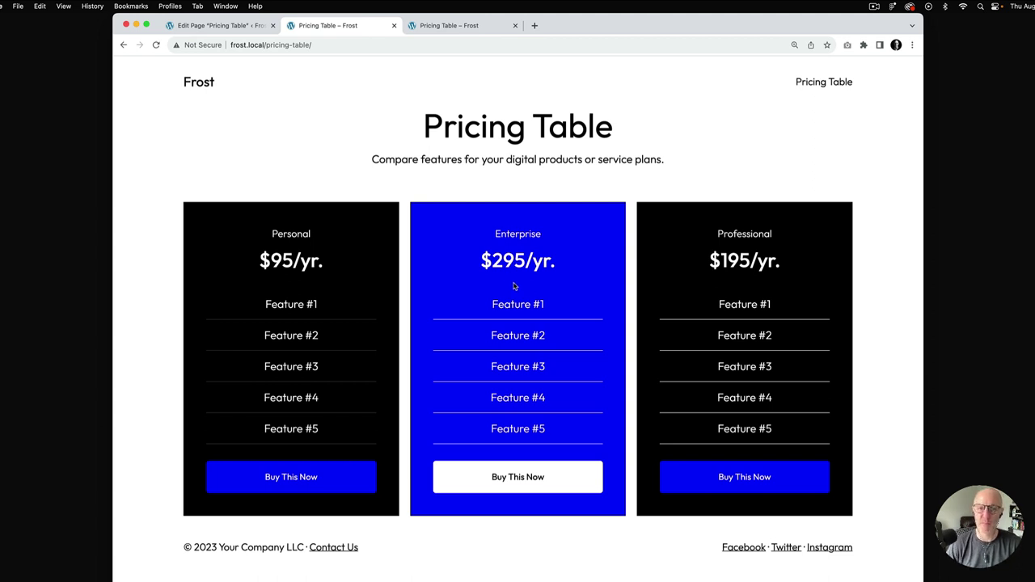
{"action": "left_click", "coordinate": [241, 29]}
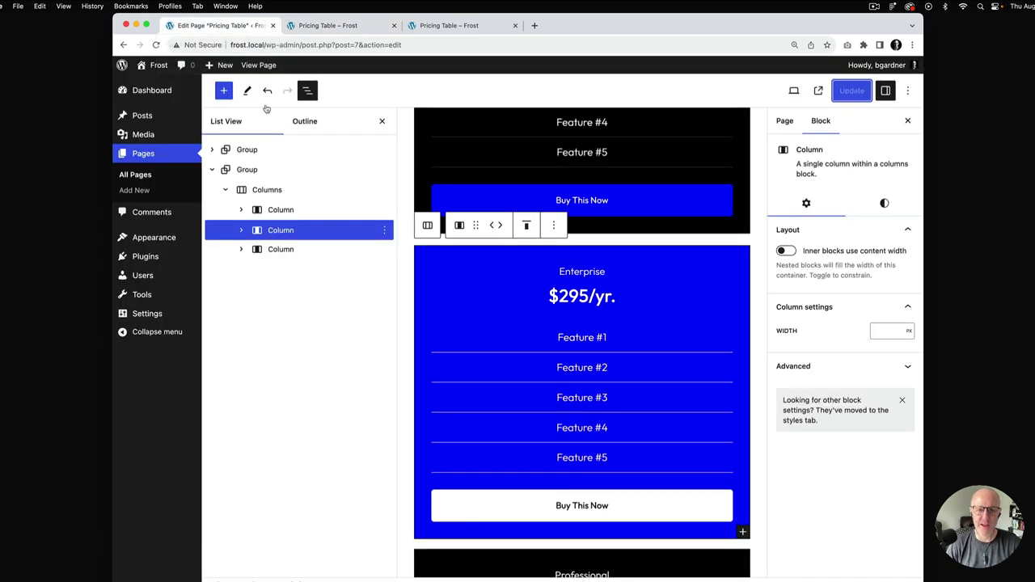
- Set the background of the group containing the pricing columns to the black Contrast theme color
{"action": "left_click", "coordinate": [252, 172]}
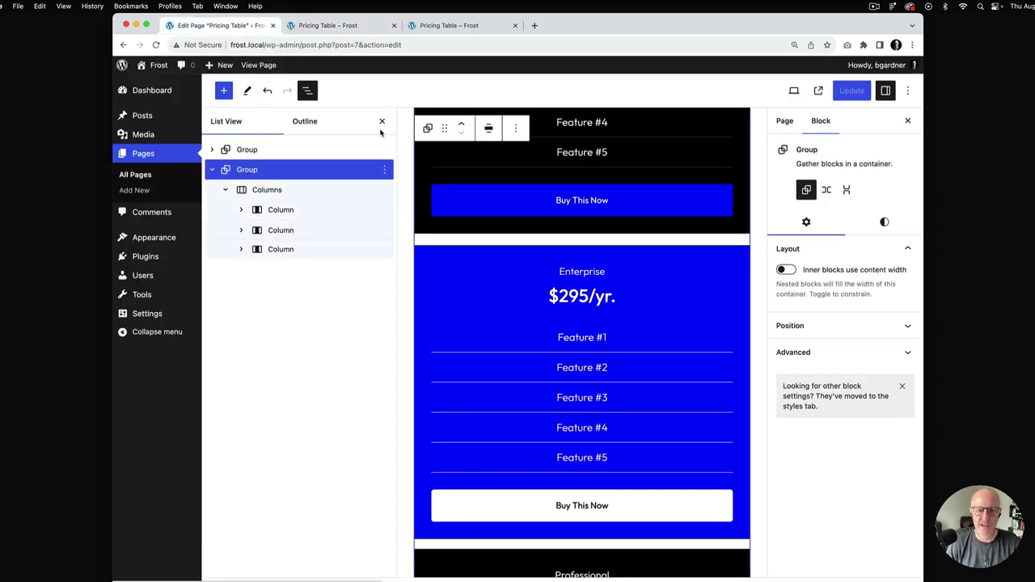
{"action": "left_click", "coordinate": [382, 120]}
{"action": "scroll", "coordinate": [437, 207], "scroll_direction": "up", "scroll_amount": 5}
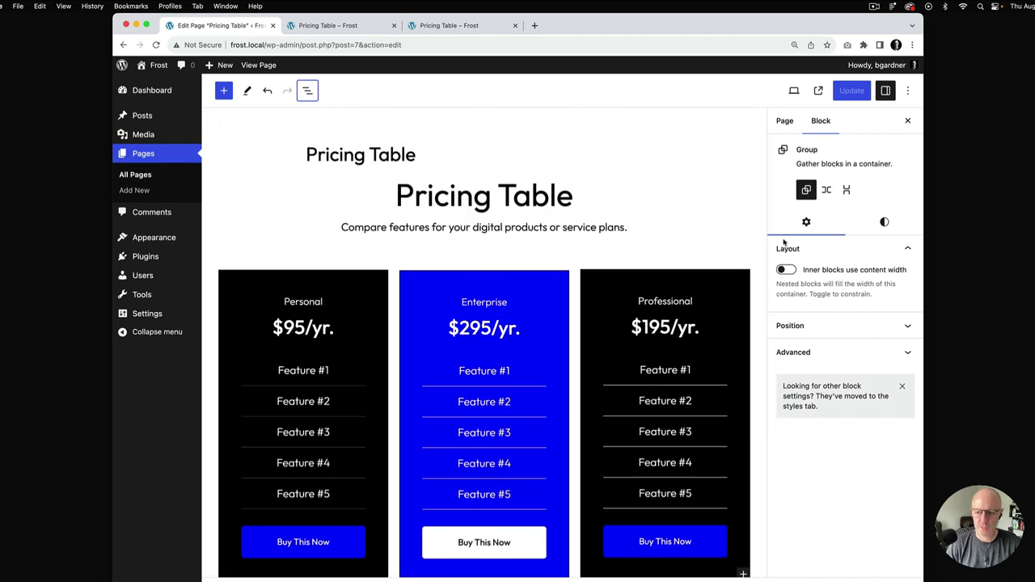
{"action": "left_click", "coordinate": [884, 222]}
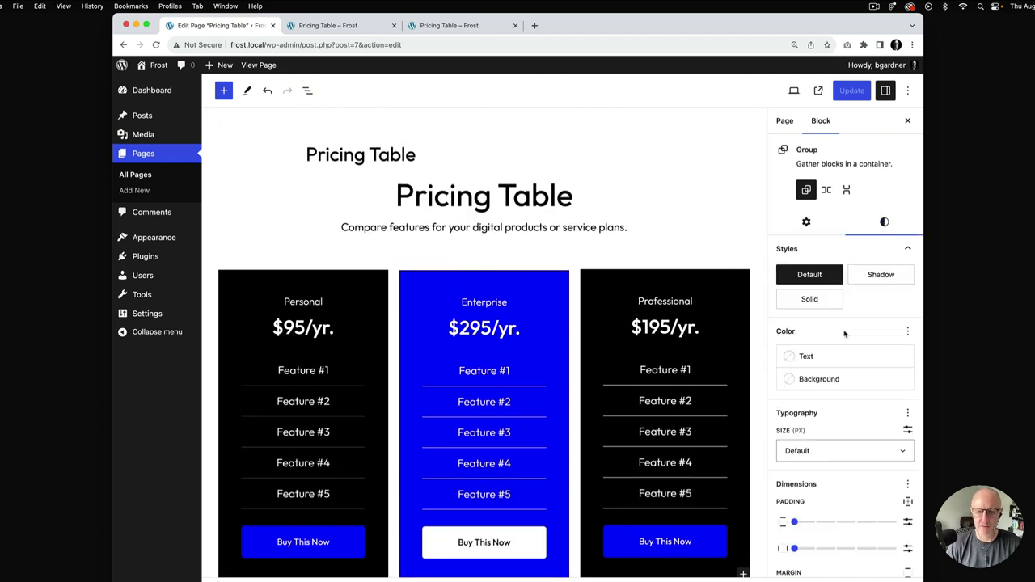
{"action": "left_click", "coordinate": [849, 380]}
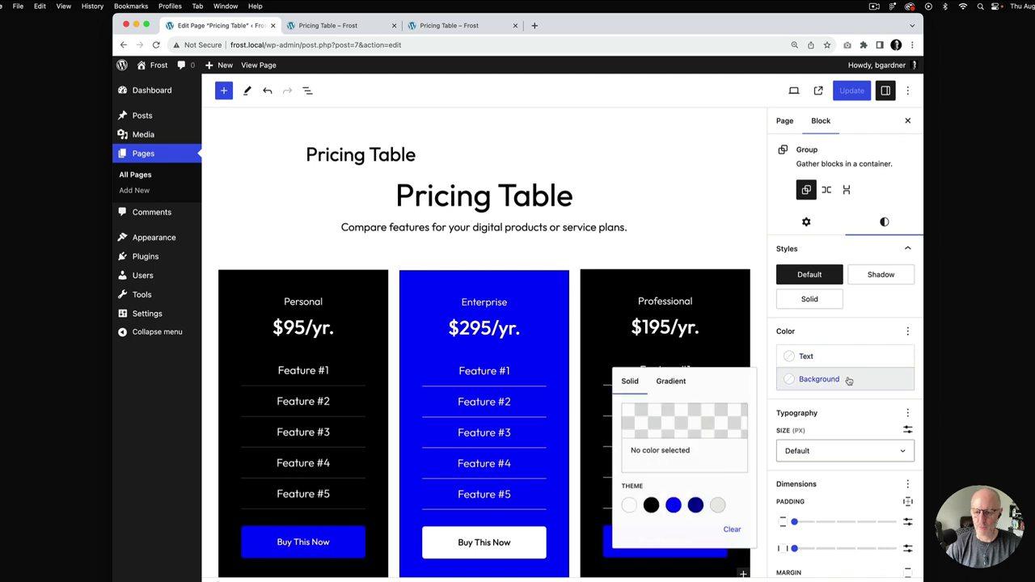
{"action": "left_click", "coordinate": [650, 506]}
- Align the group containing the pricing columns to full width
{"action": "scroll", "coordinate": [457, 304], "scroll_direction": "down", "scroll_amount": 2}
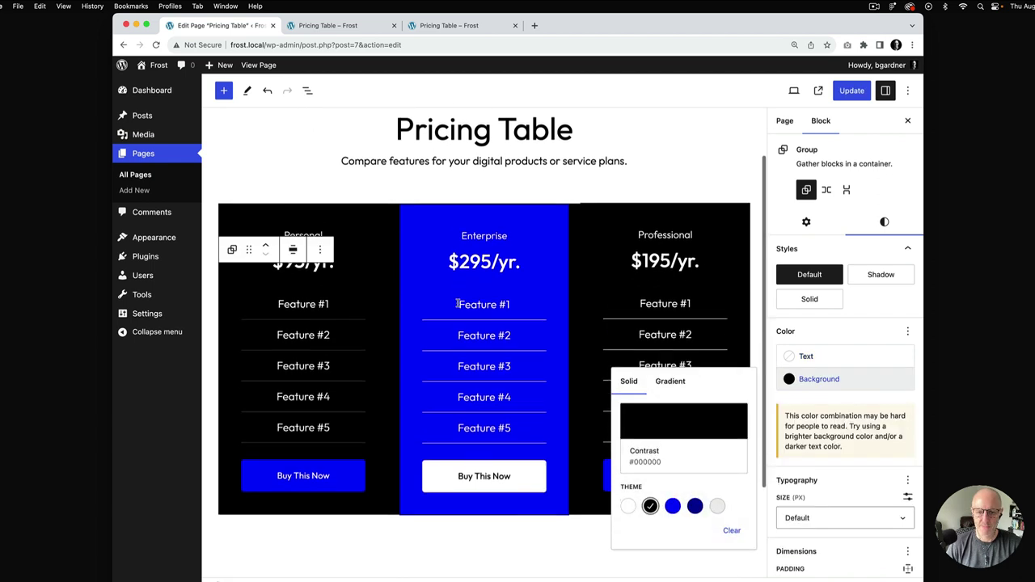
{"action": "scroll", "coordinate": [457, 304], "scroll_direction": "down", "scroll_amount": 1}
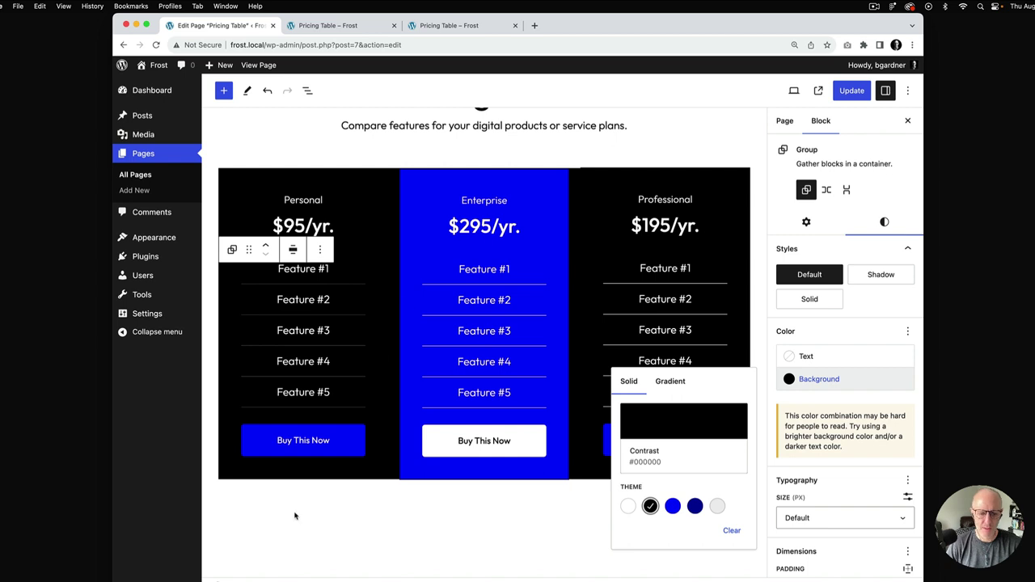
{"action": "left_click", "coordinate": [293, 249]}
{"action": "left_click", "coordinate": [331, 334]}
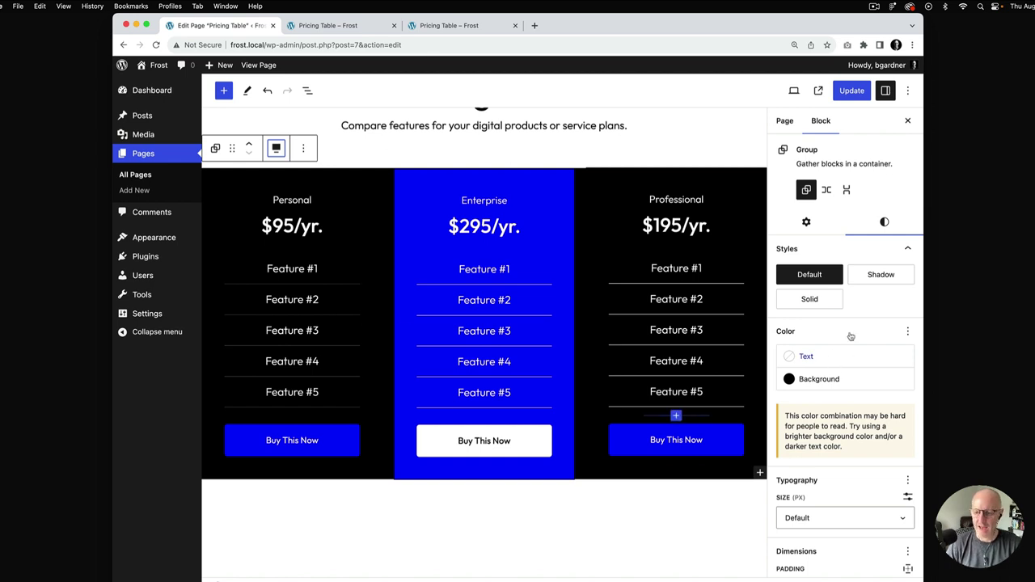
- Make the group's inner blocks use content width, with content and wide widths of 1200 px
{"action": "left_click", "coordinate": [805, 221]}
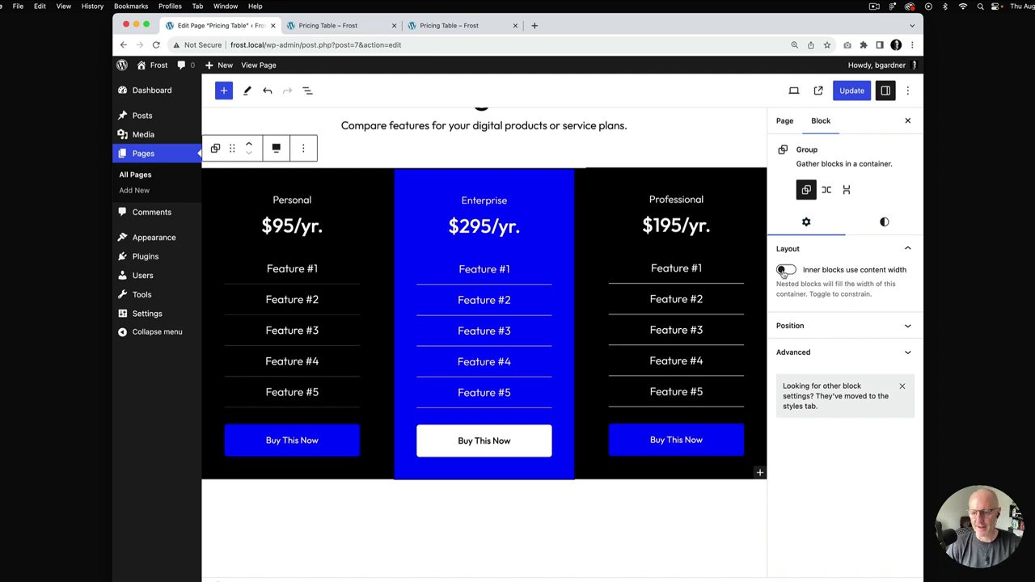
{"action": "left_click", "coordinate": [785, 270]}
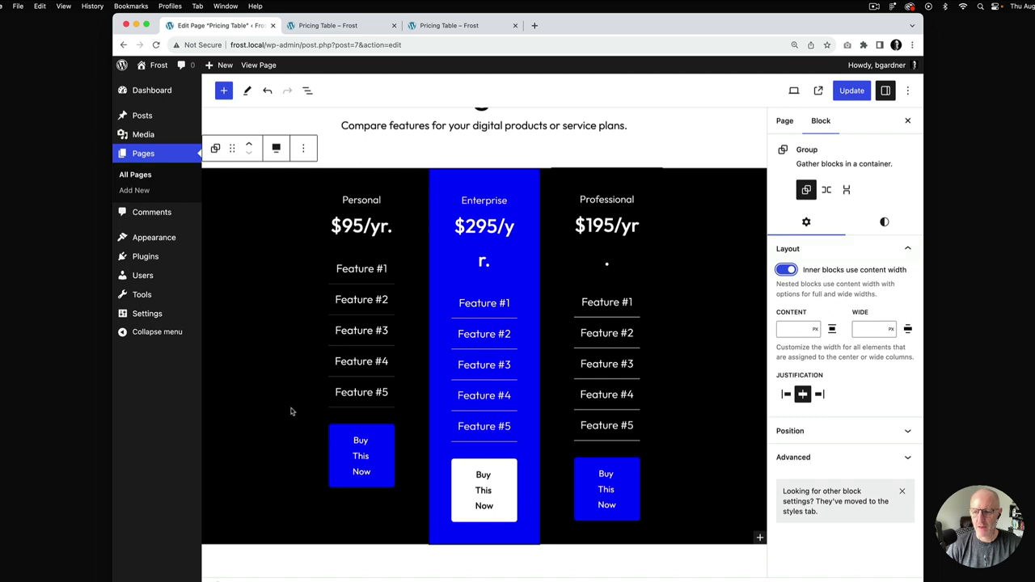
{"action": "left_click", "coordinate": [871, 329]}
{"action": "type", "text": "1200"}
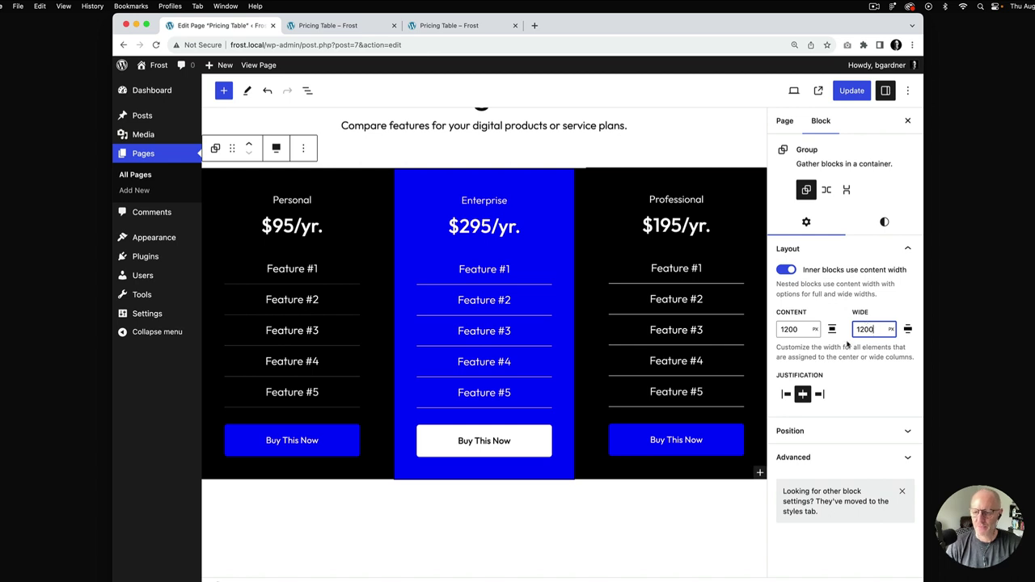
- Clear the Personal column's text color and set its background to the white Base theme color
{"action": "left_click", "coordinate": [368, 210]}
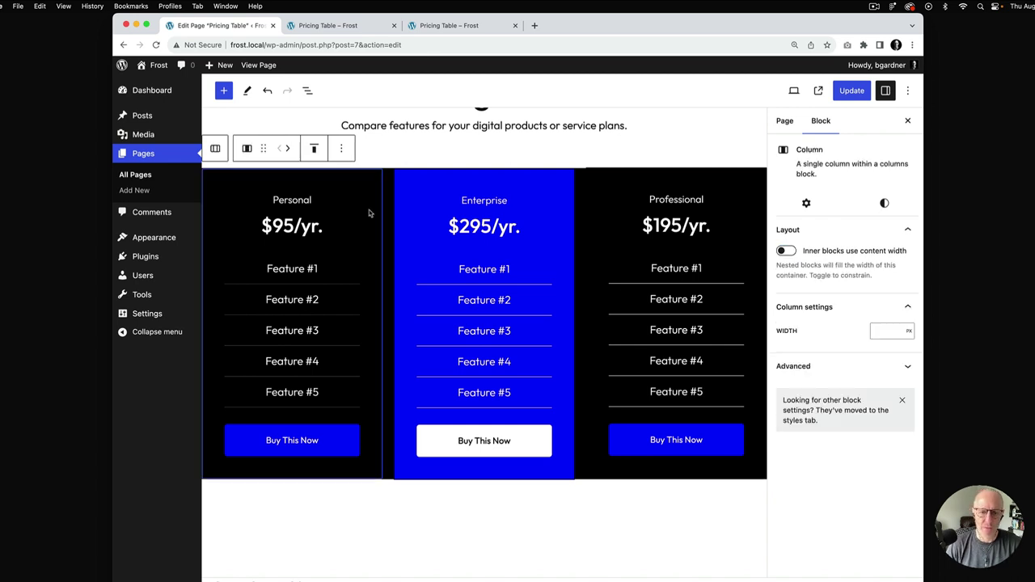
{"action": "left_click", "coordinate": [883, 203]}
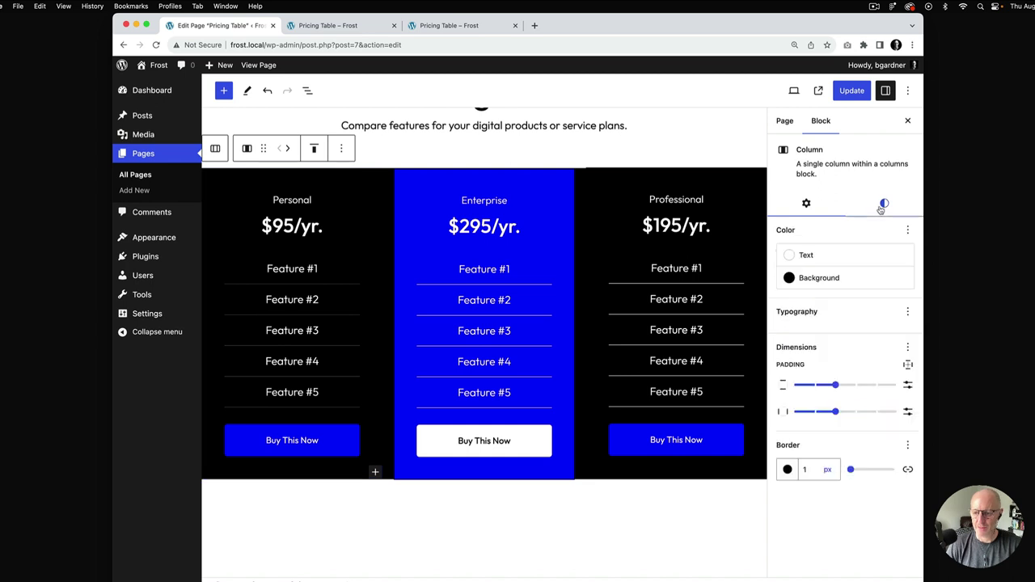
{"action": "left_click", "coordinate": [820, 284]}
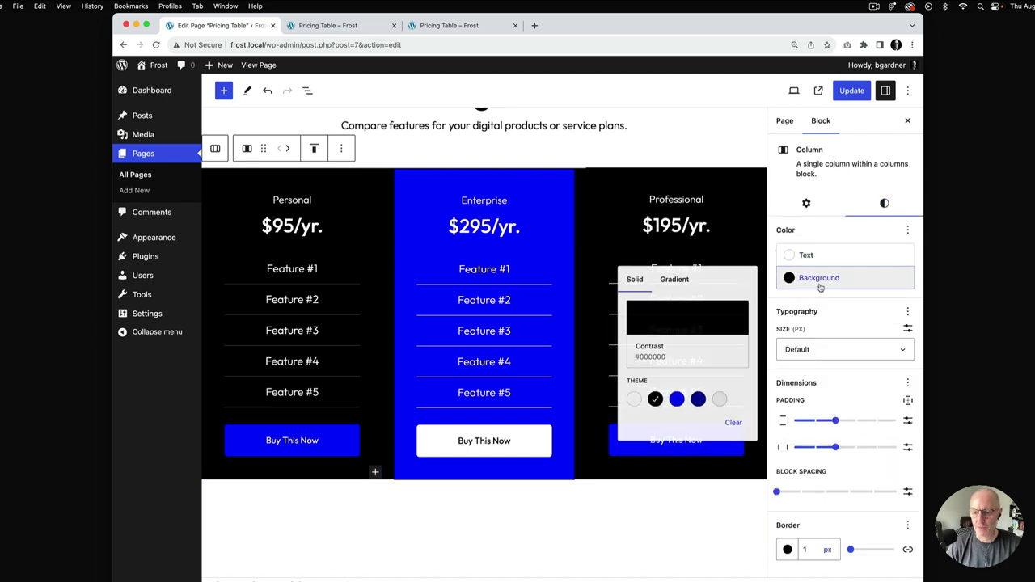
{"action": "left_click", "coordinate": [733, 422]}
{"action": "left_click", "coordinate": [815, 259]}
{"action": "left_click", "coordinate": [731, 380]}
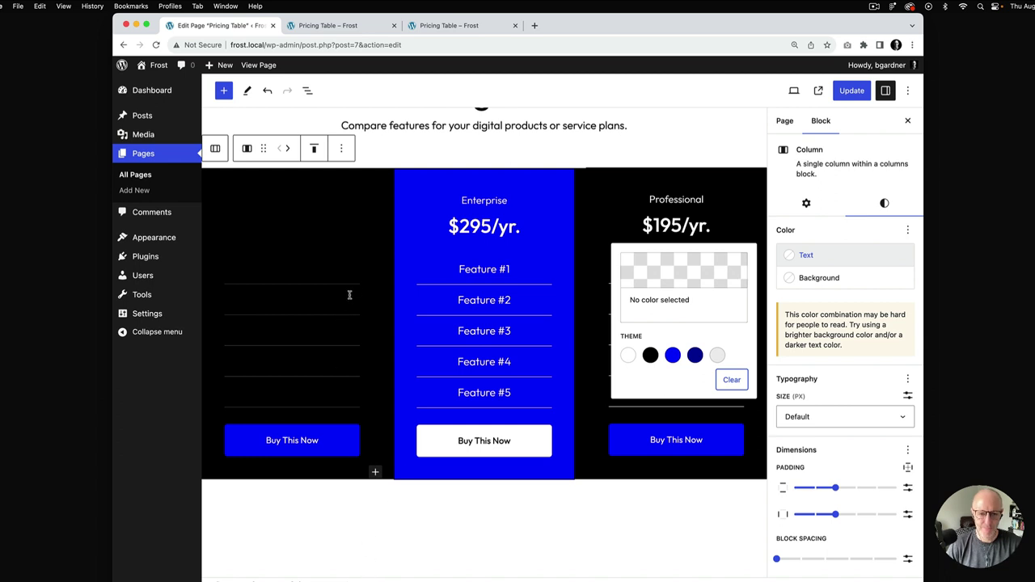
{"action": "left_click", "coordinate": [815, 278]}
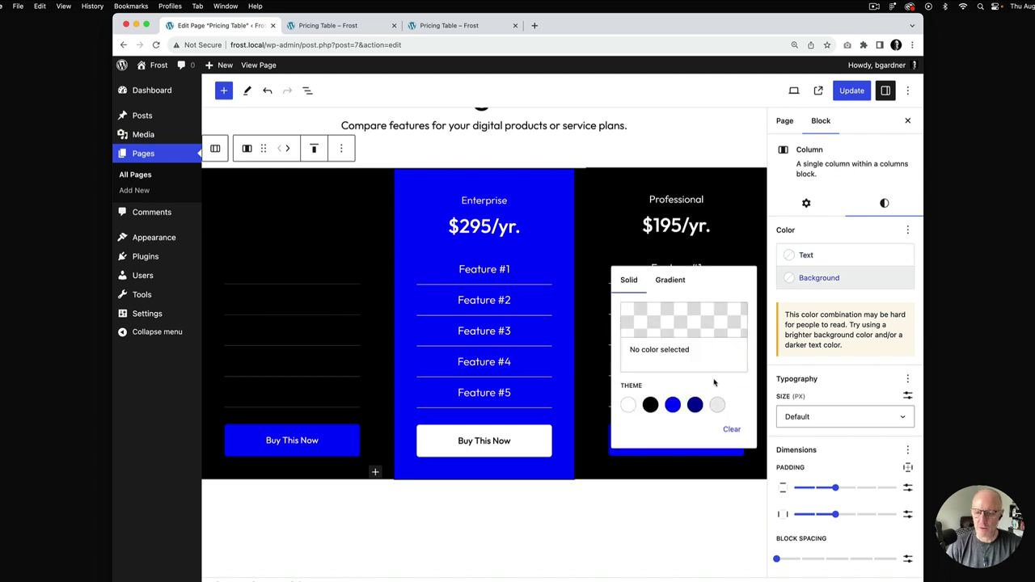
{"action": "left_click", "coordinate": [628, 405]}
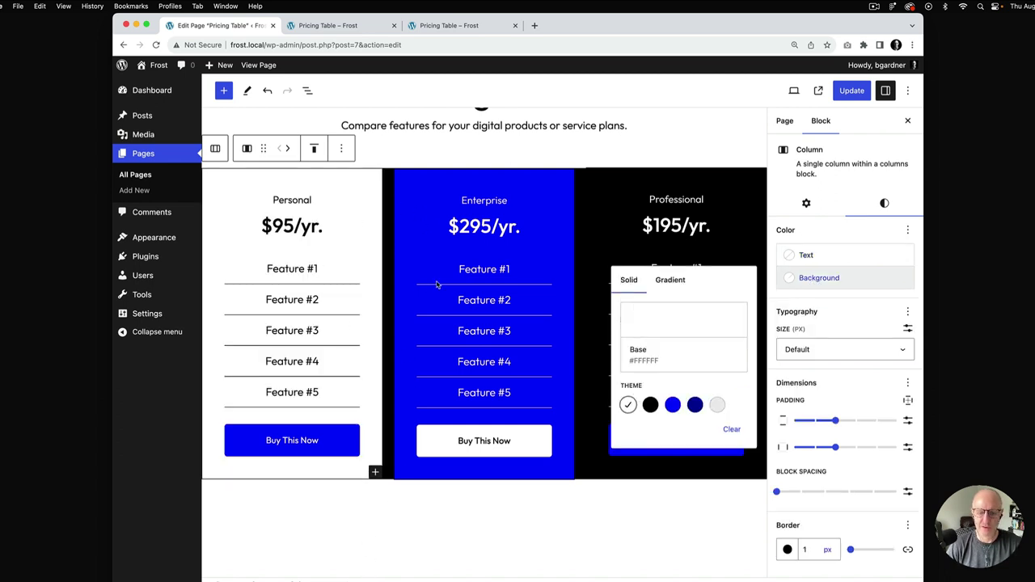
- Set the Professional column's background to the white Base theme color and clear its text color
{"action": "left_click", "coordinate": [611, 197]}
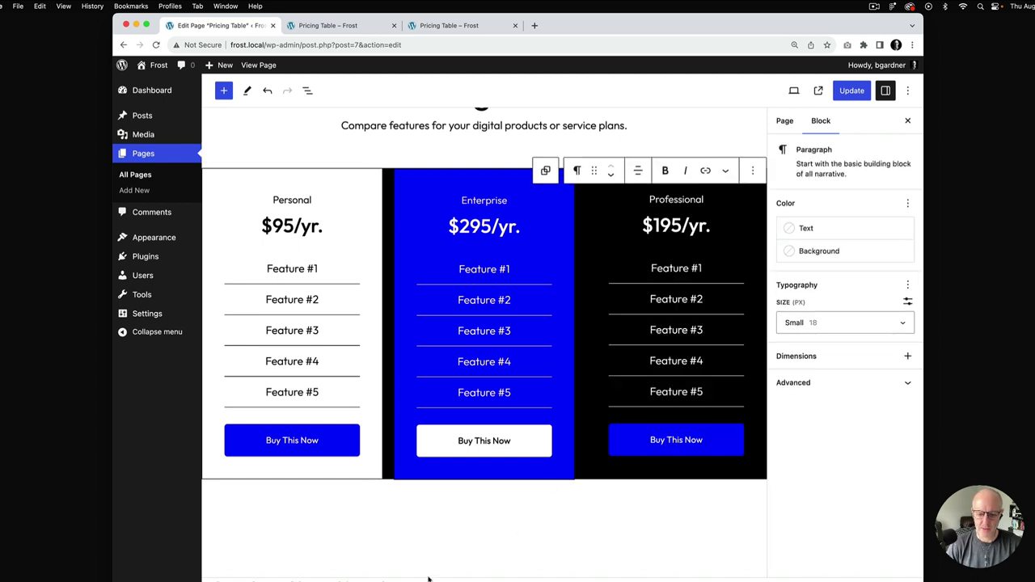
{"action": "left_click", "coordinate": [756, 323]}
{"action": "left_click", "coordinate": [884, 203]}
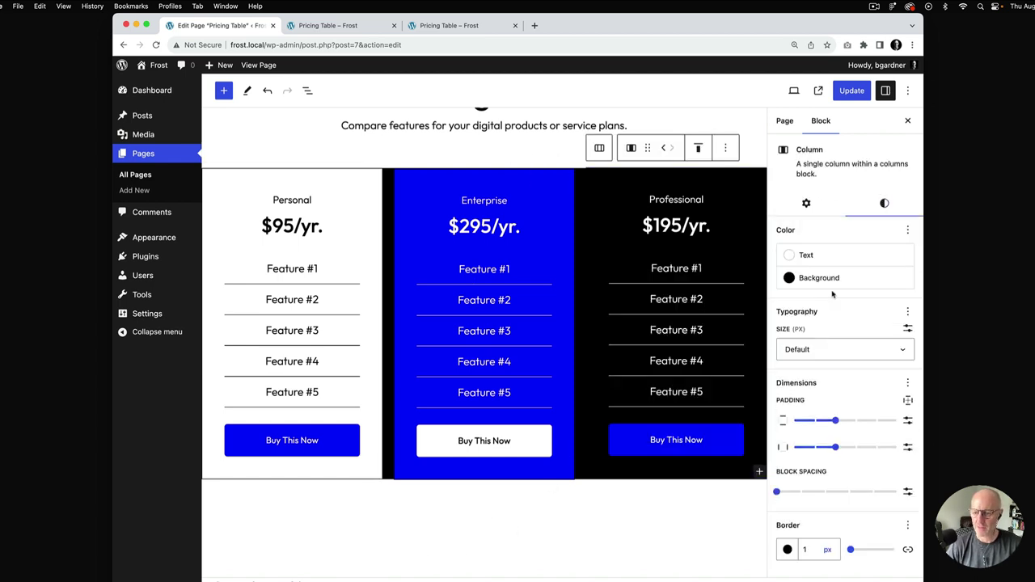
{"action": "left_click", "coordinate": [819, 277]}
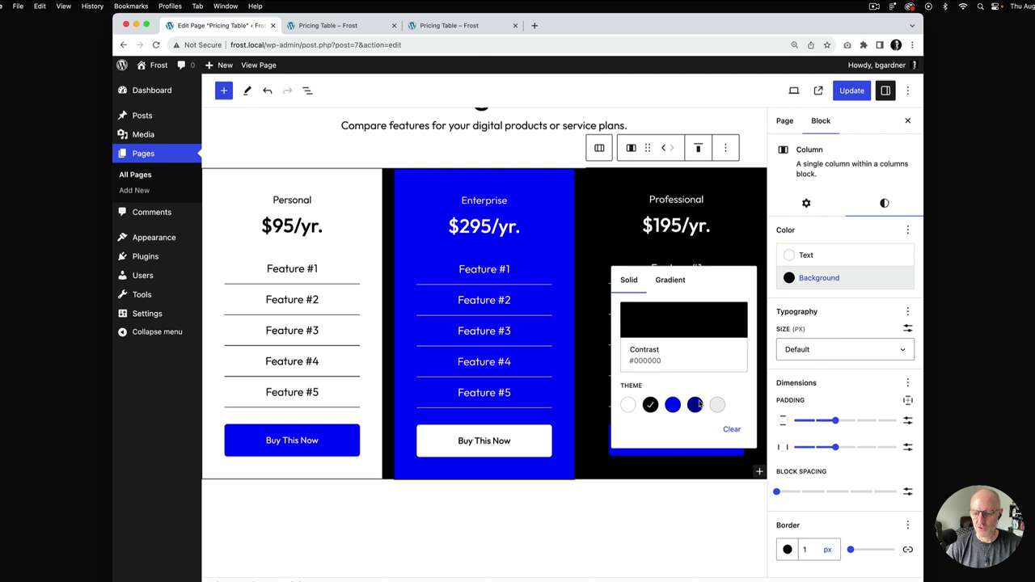
{"action": "left_click", "coordinate": [629, 406]}
{"action": "left_click", "coordinate": [831, 255]}
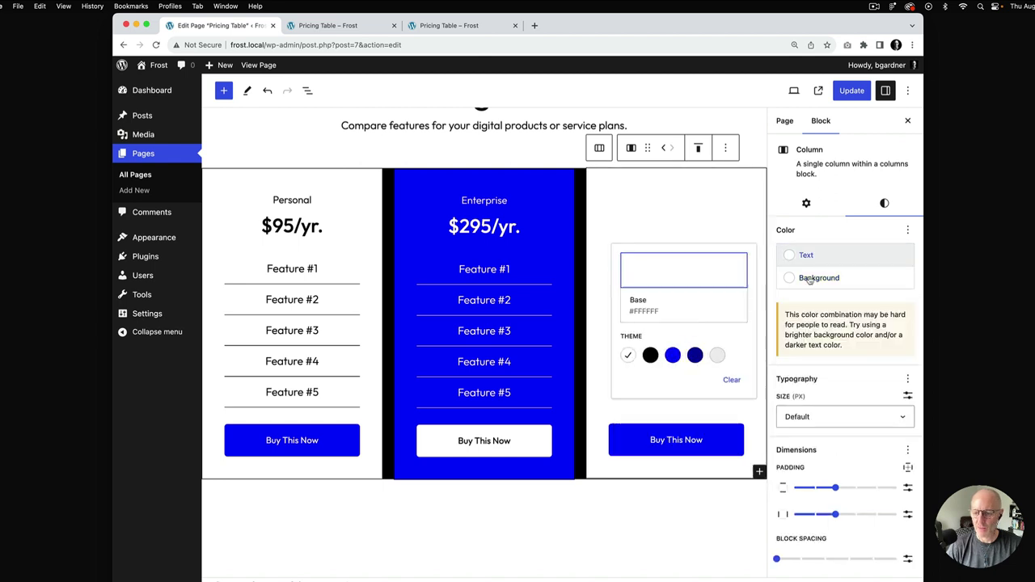
{"action": "left_click", "coordinate": [731, 380]}
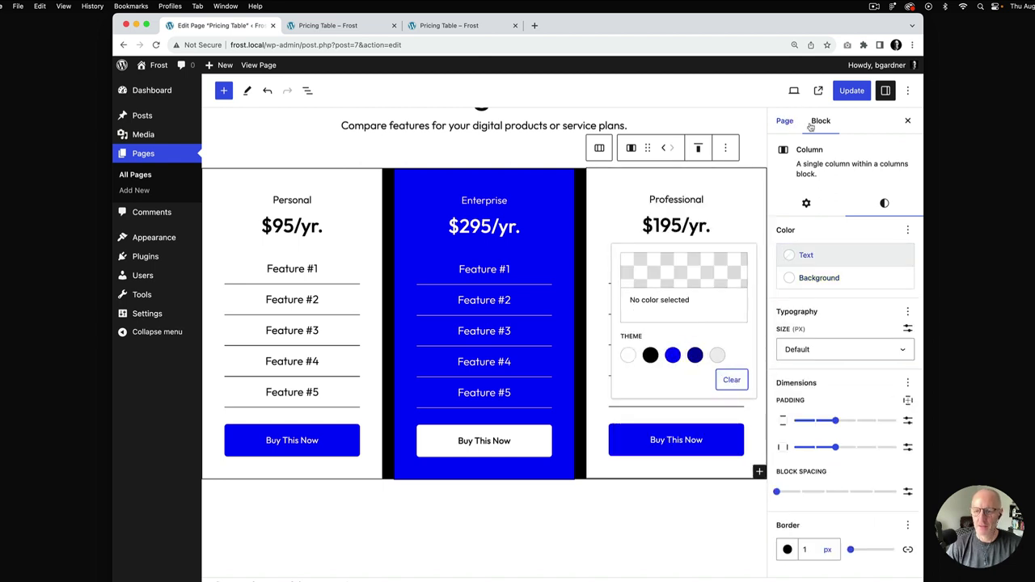
- Update the page, check the recolored columns on the live page and return to the editor
{"action": "left_click", "coordinate": [842, 94]}
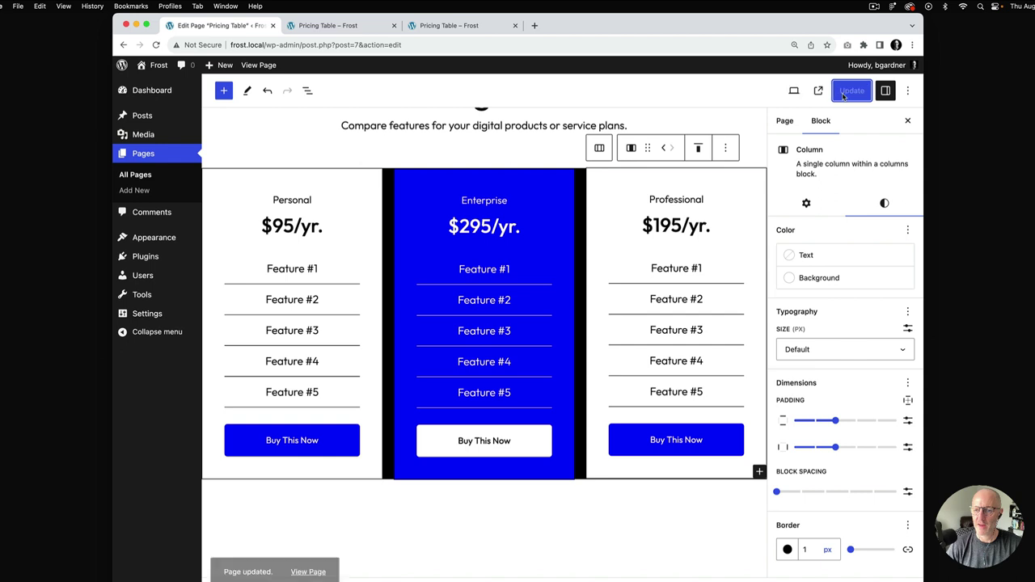
{"action": "left_click", "coordinate": [355, 27]}
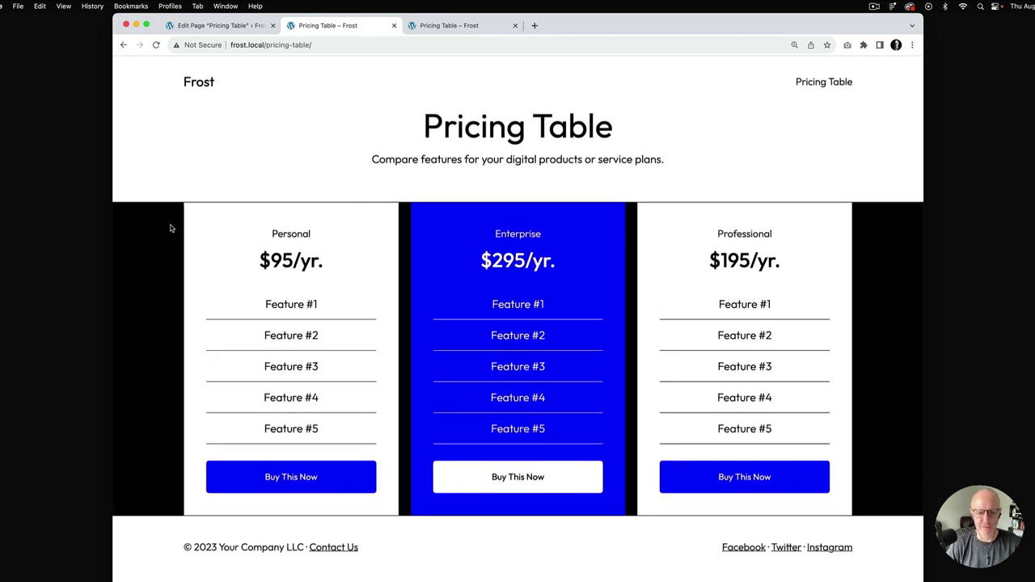
{"action": "left_click", "coordinate": [226, 29]}
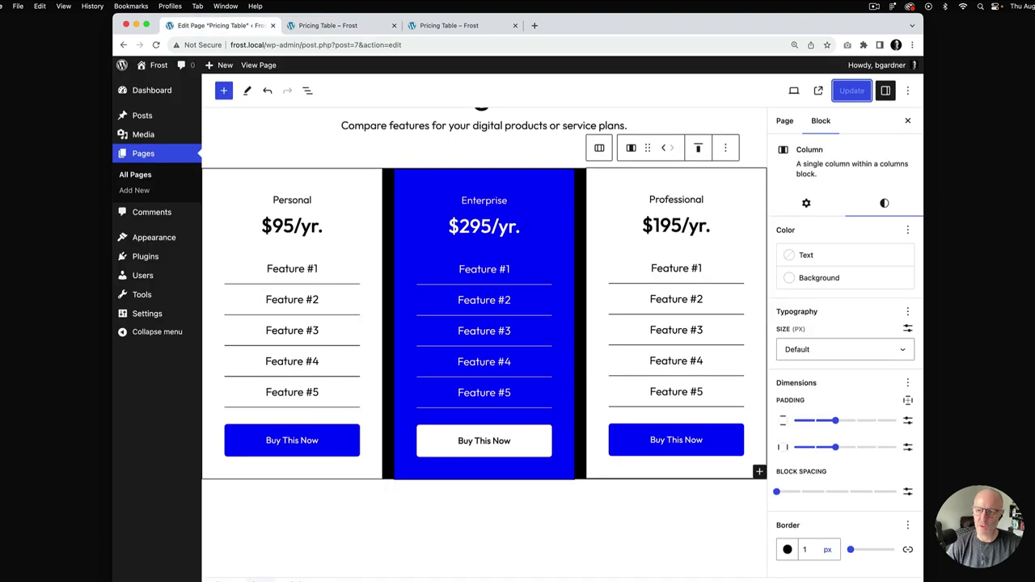
- Set the top and bottom padding of the black group around the pricing columns to xLarge and update the page
{"action": "left_click", "coordinate": [388, 469]}
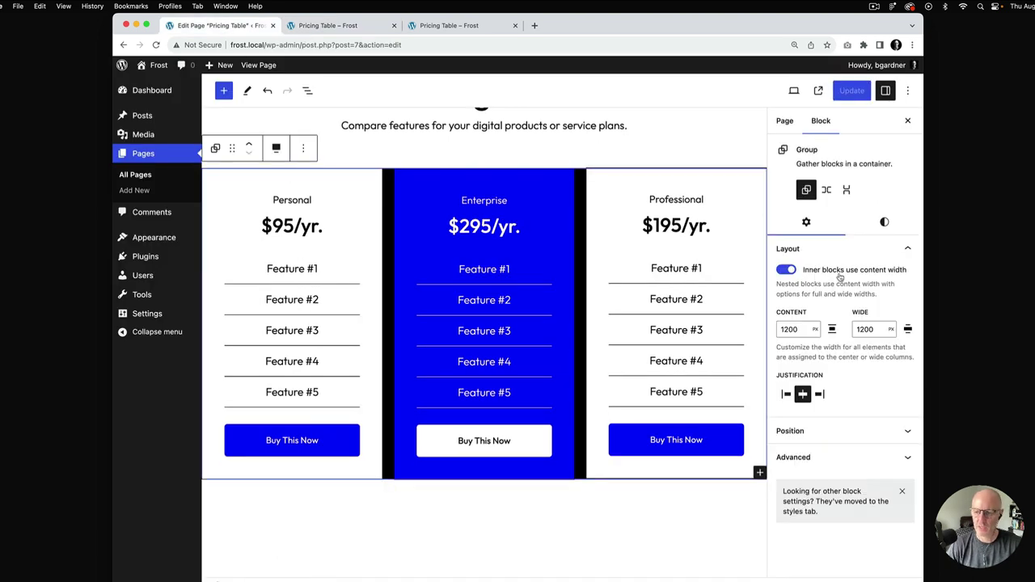
{"action": "left_click", "coordinate": [893, 232]}
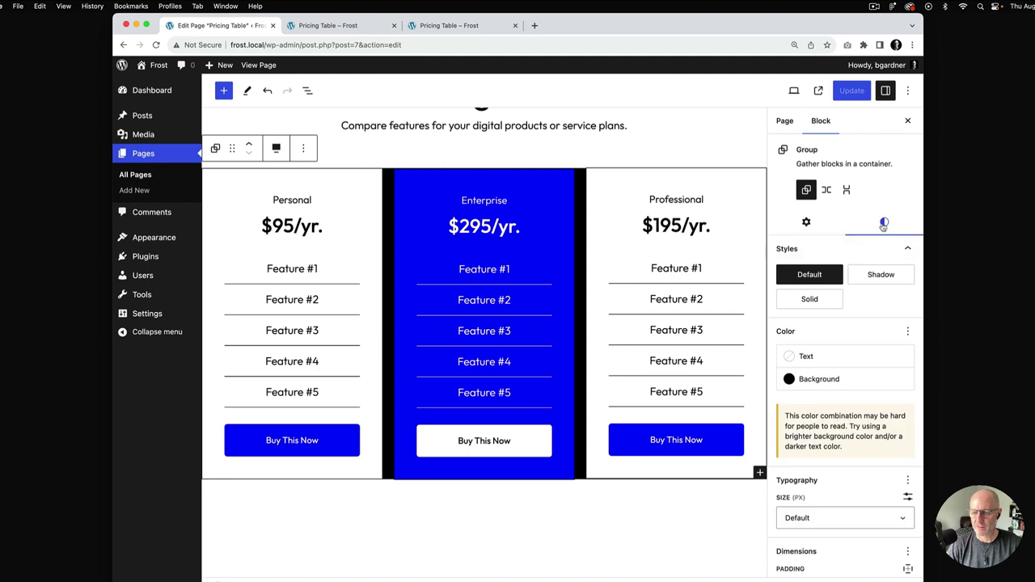
{"action": "scroll", "coordinate": [856, 396], "scroll_direction": "down", "scroll_amount": 3}
{"action": "scroll", "coordinate": [855, 413], "scroll_direction": "down", "scroll_amount": 4}
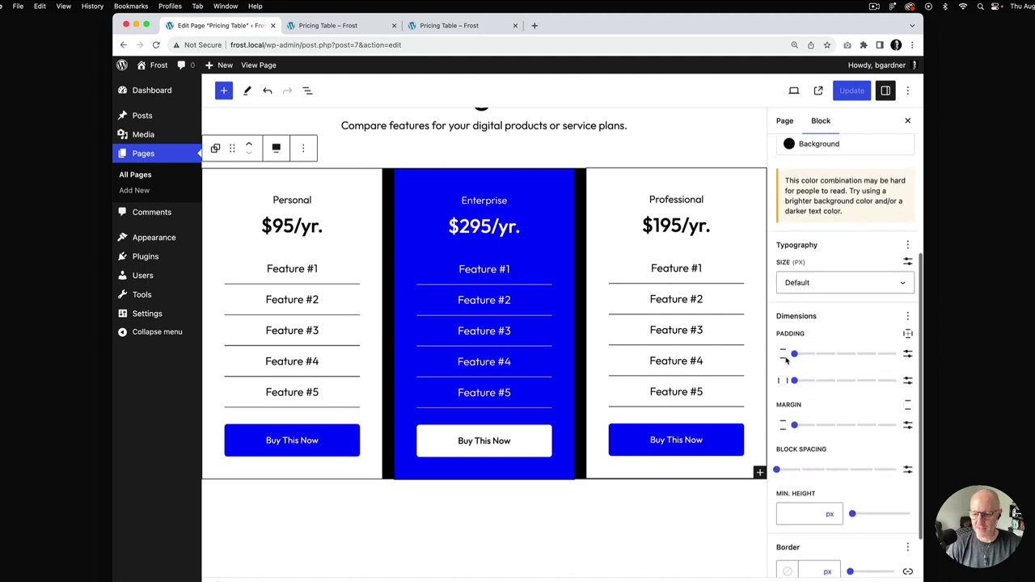
{"action": "left_click_drag", "start_coordinate": [794, 353], "coordinate": [896, 356]}
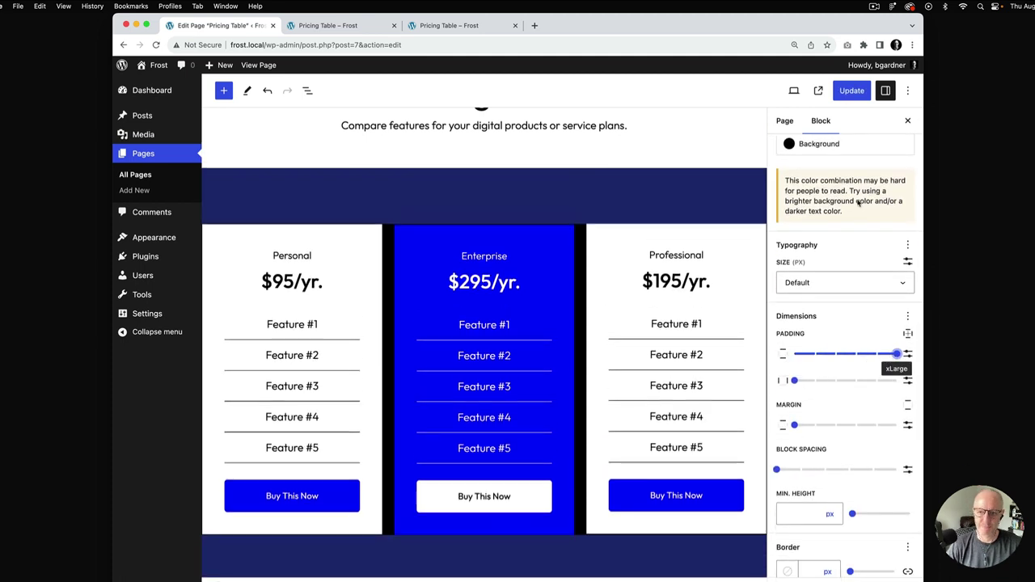
{"action": "left_click", "coordinate": [849, 91]}
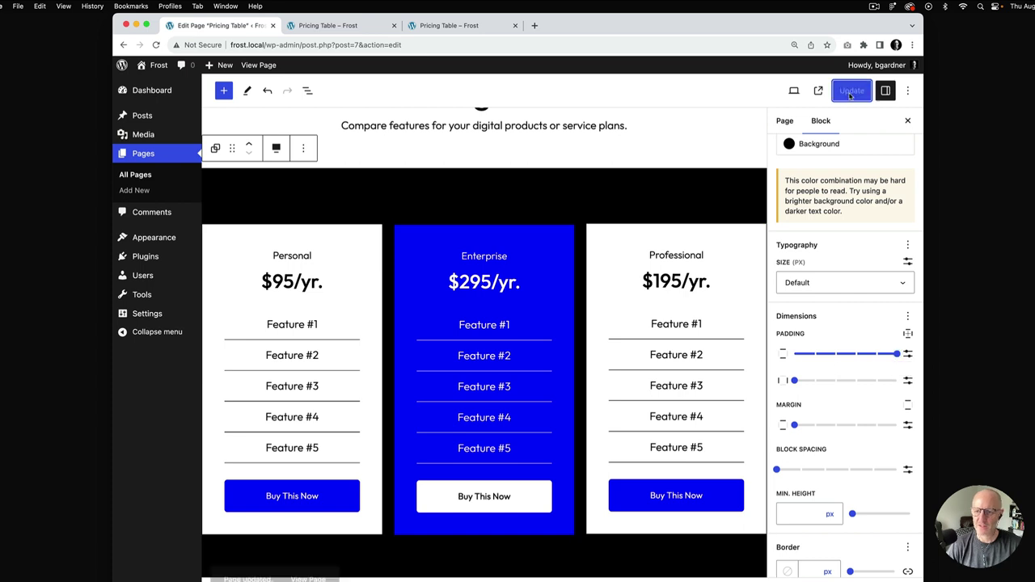
- Reload the live pricing page and examine the spacing above and below the columns
{"action": "left_click", "coordinate": [353, 27]}
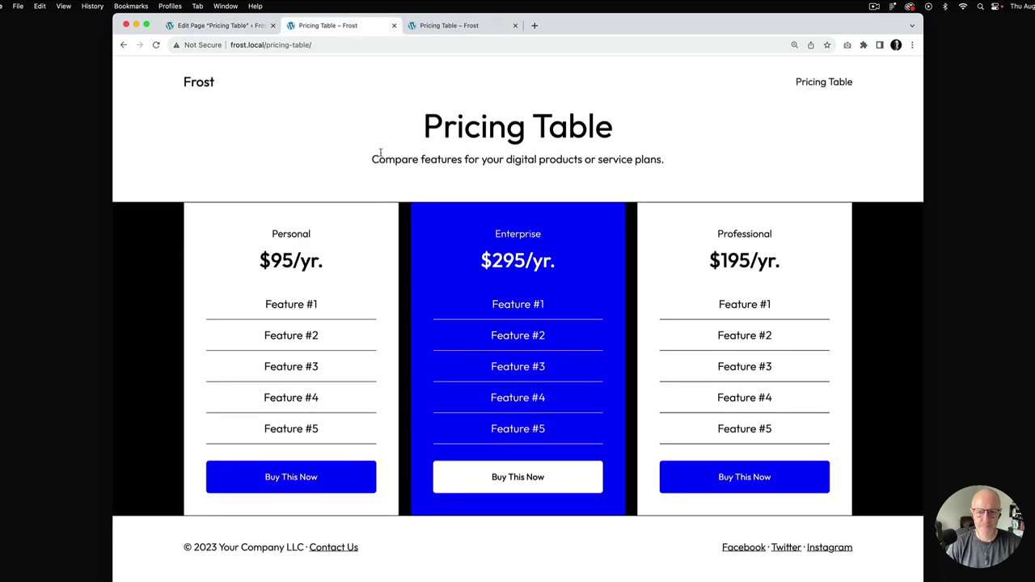
{"action": "key", "text": "super+r"}
{"action": "scroll", "coordinate": [425, 212], "scroll_direction": "down", "scroll_amount": 2}
{"action": "scroll", "coordinate": [425, 212], "scroll_direction": "down", "scroll_amount": 1}
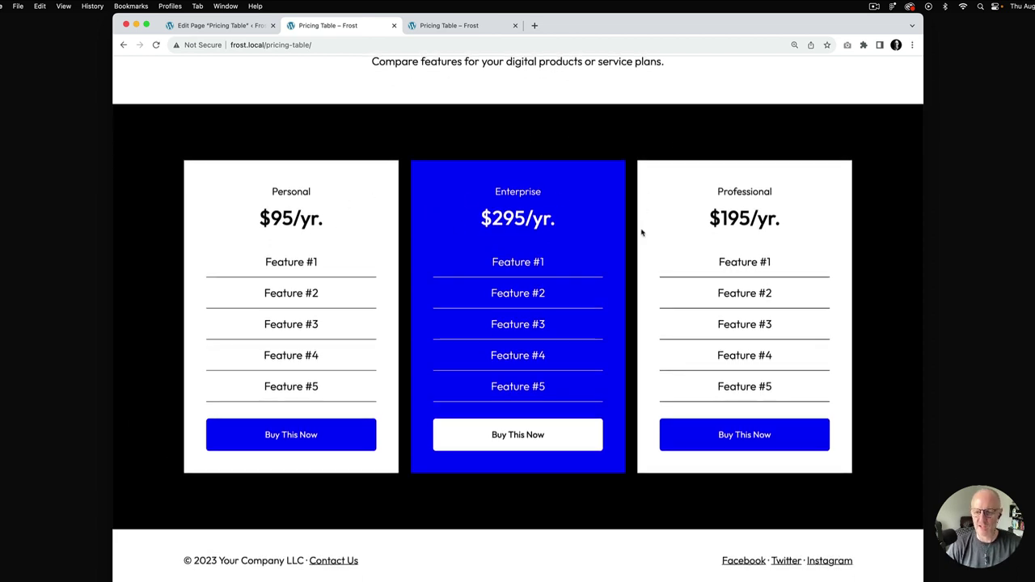
{"action": "scroll", "coordinate": [641, 232], "scroll_direction": "up", "scroll_amount": 3}
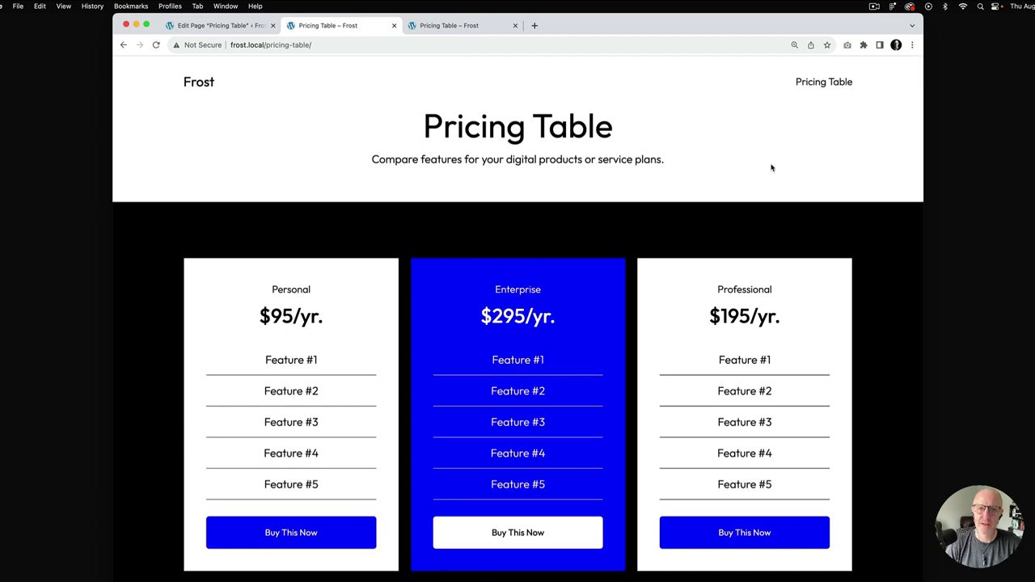